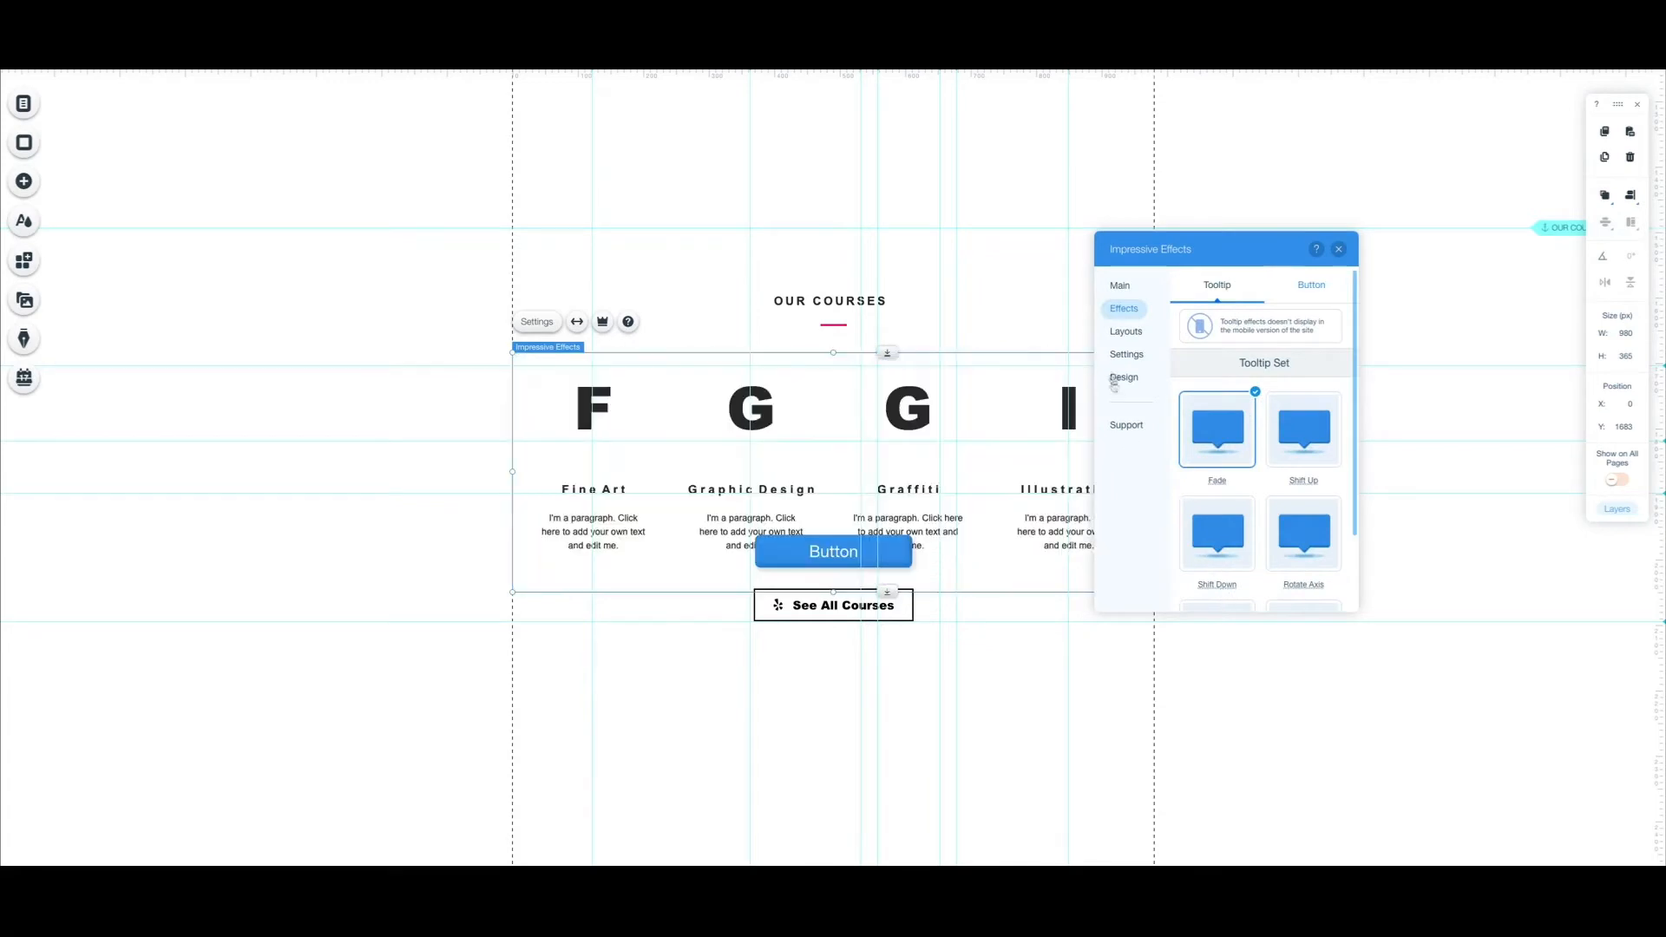
- Apply the Round layout to the tooltip effect in the Our Courses section
click(1126, 331)
scroll(1299, 393, down, 3)
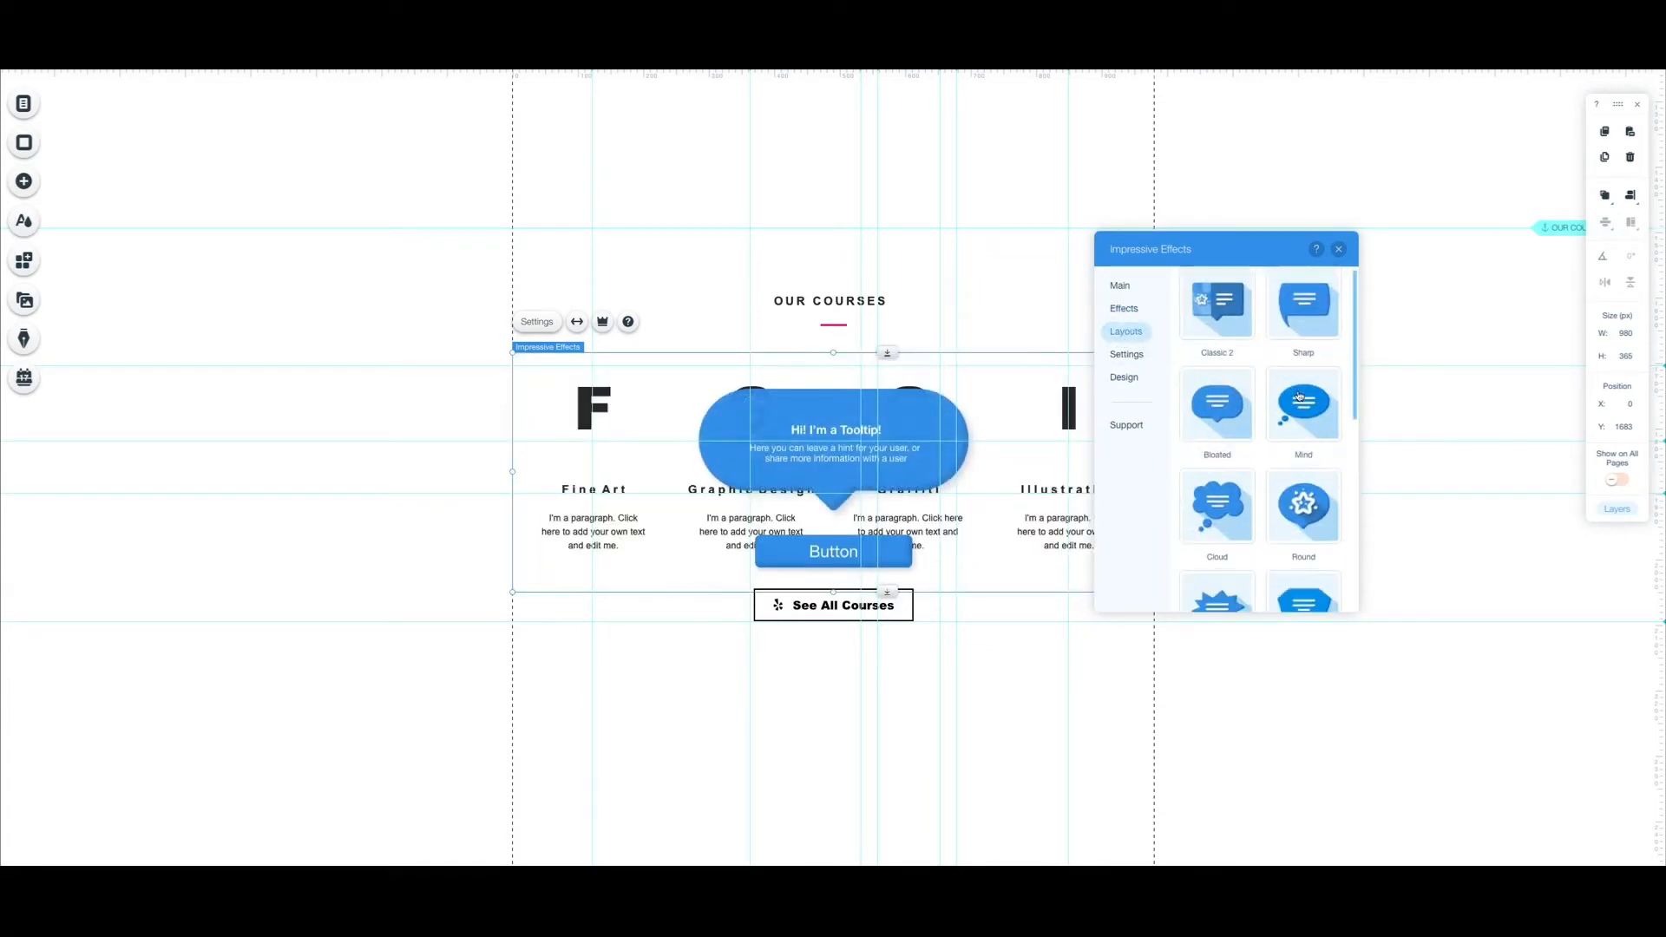
click(1310, 520)
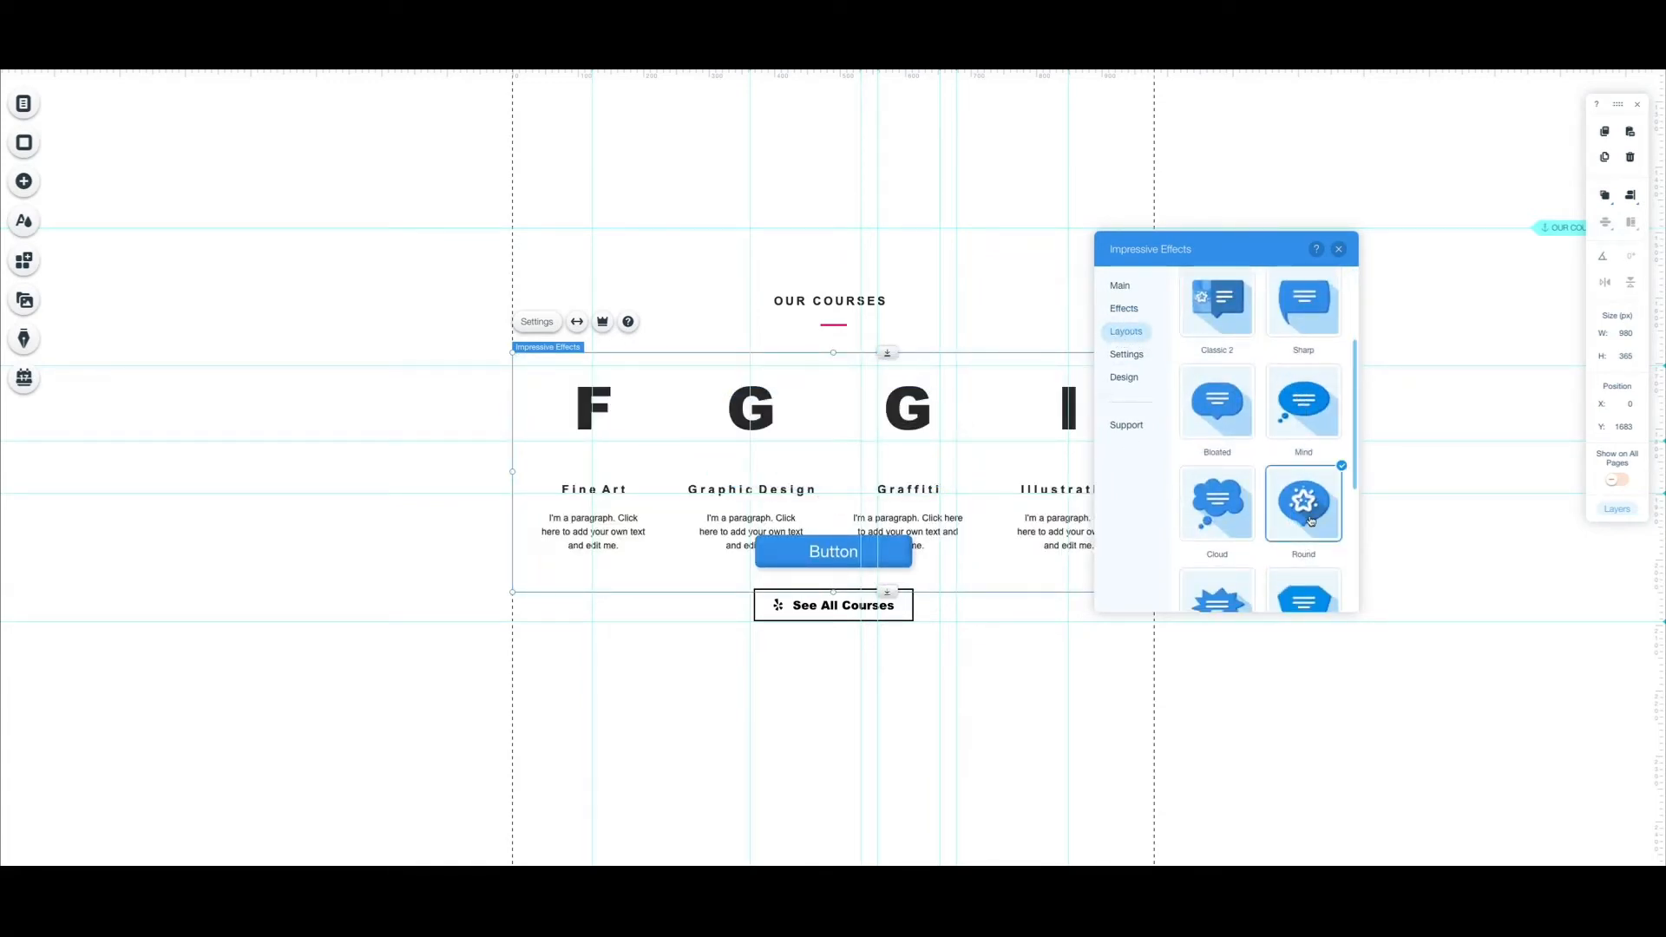
- Change the tooltip button's text to "Graffiti"
click(1137, 362)
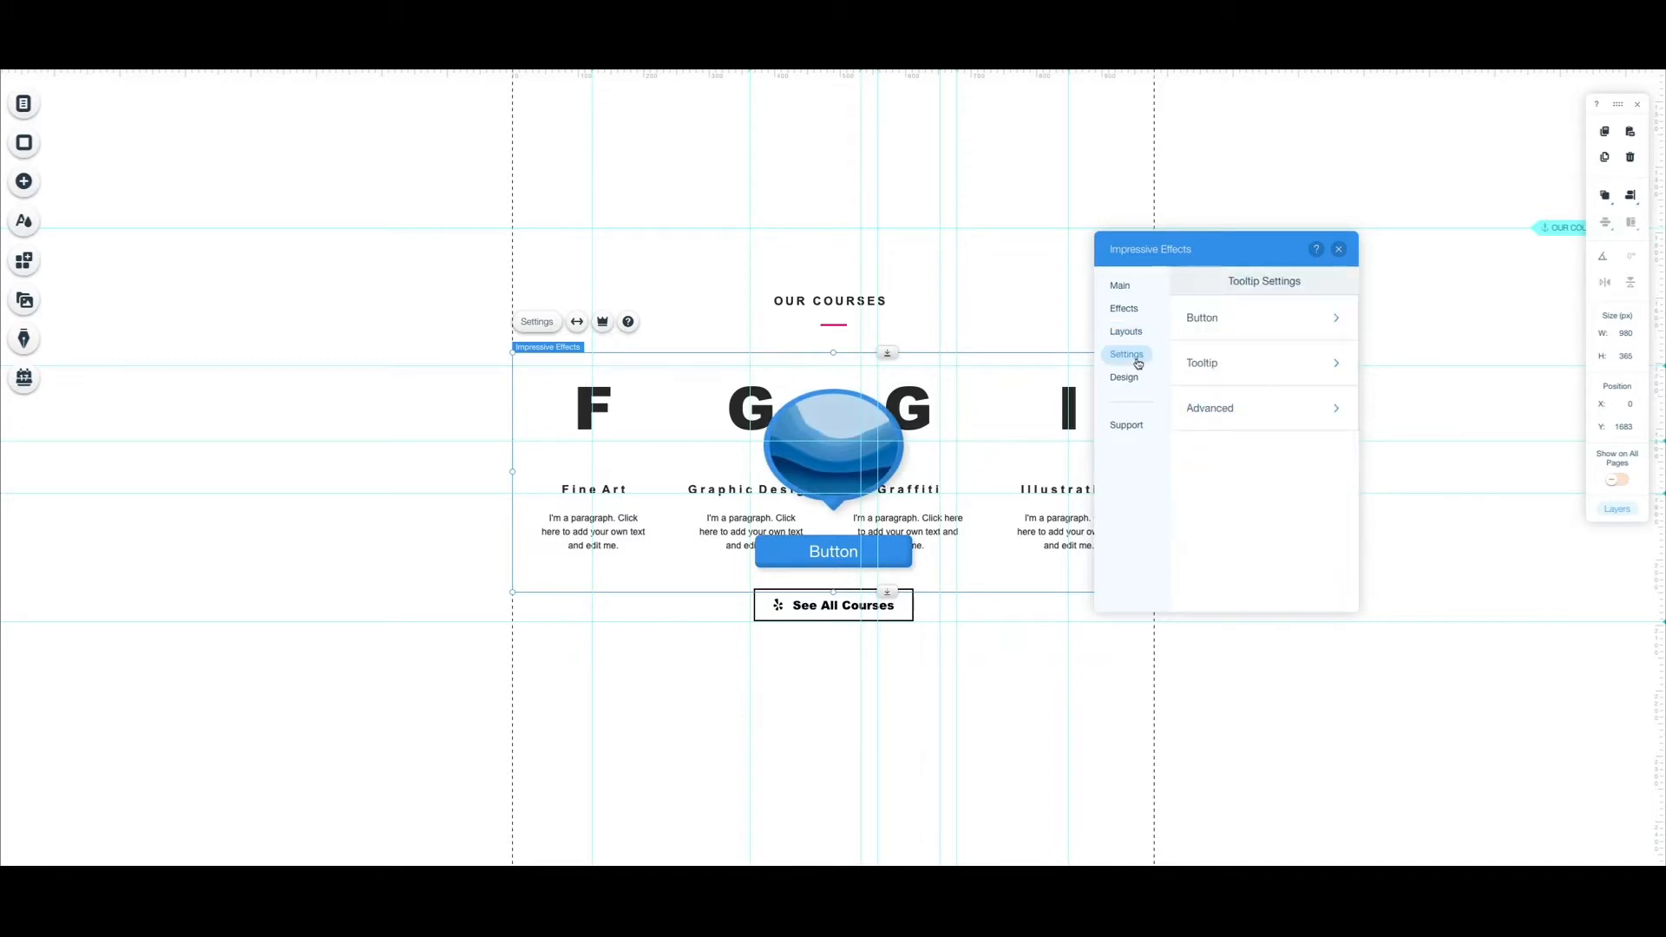
click(1215, 328)
double_click(1221, 368)
text(Graffiti)
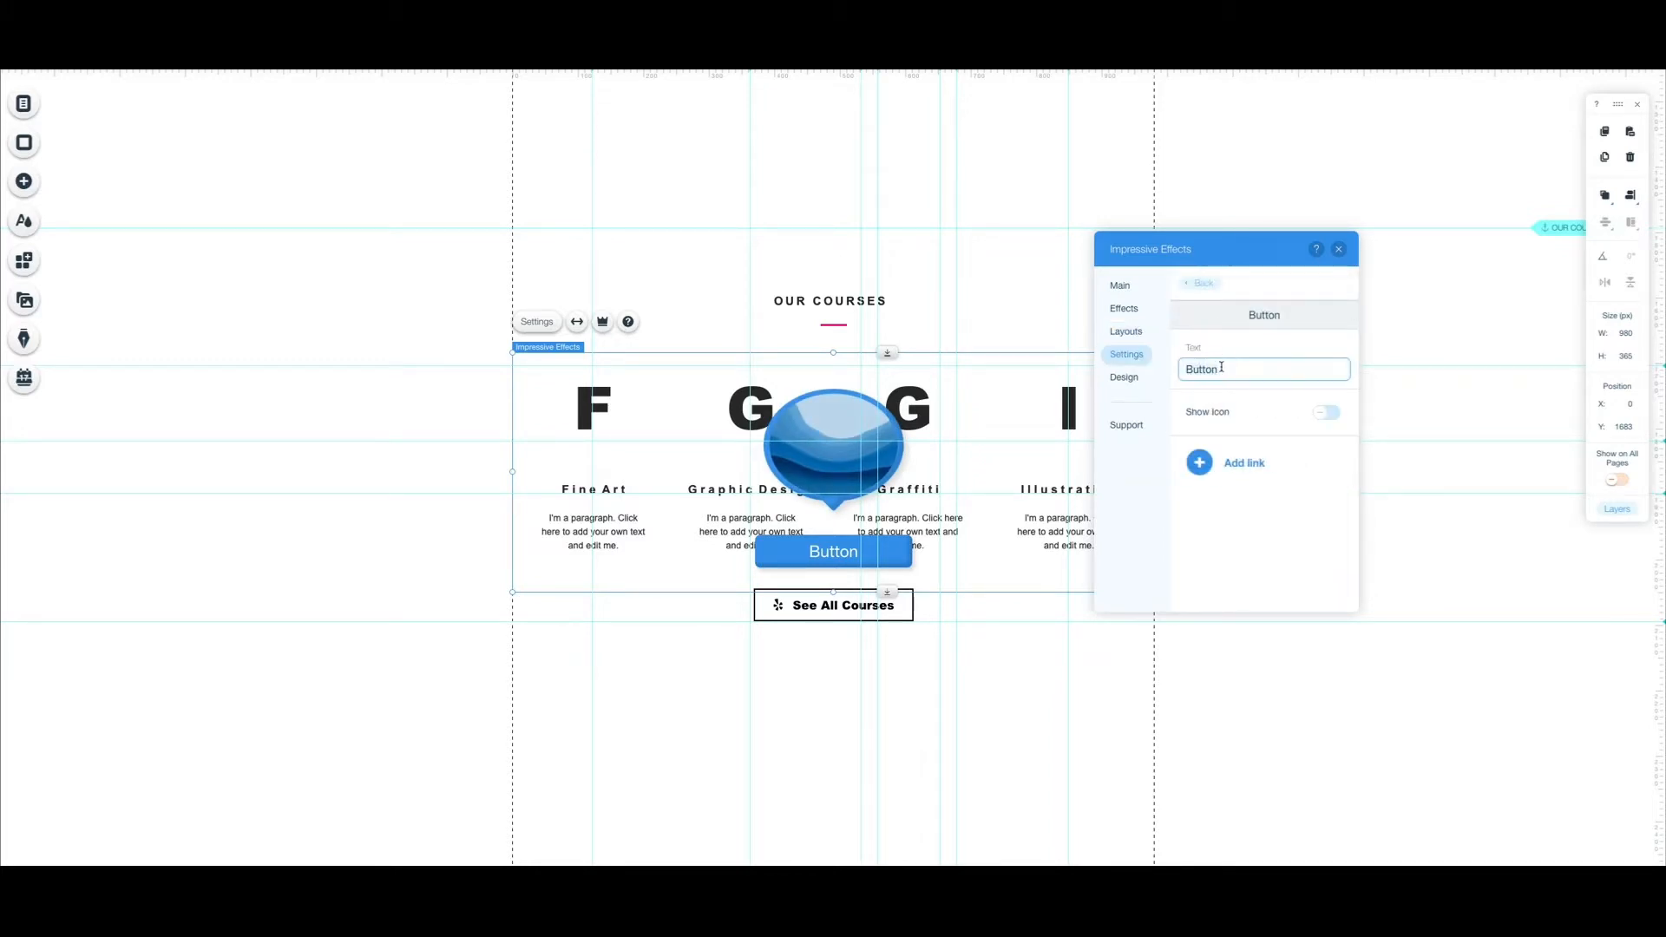
click(1271, 538)
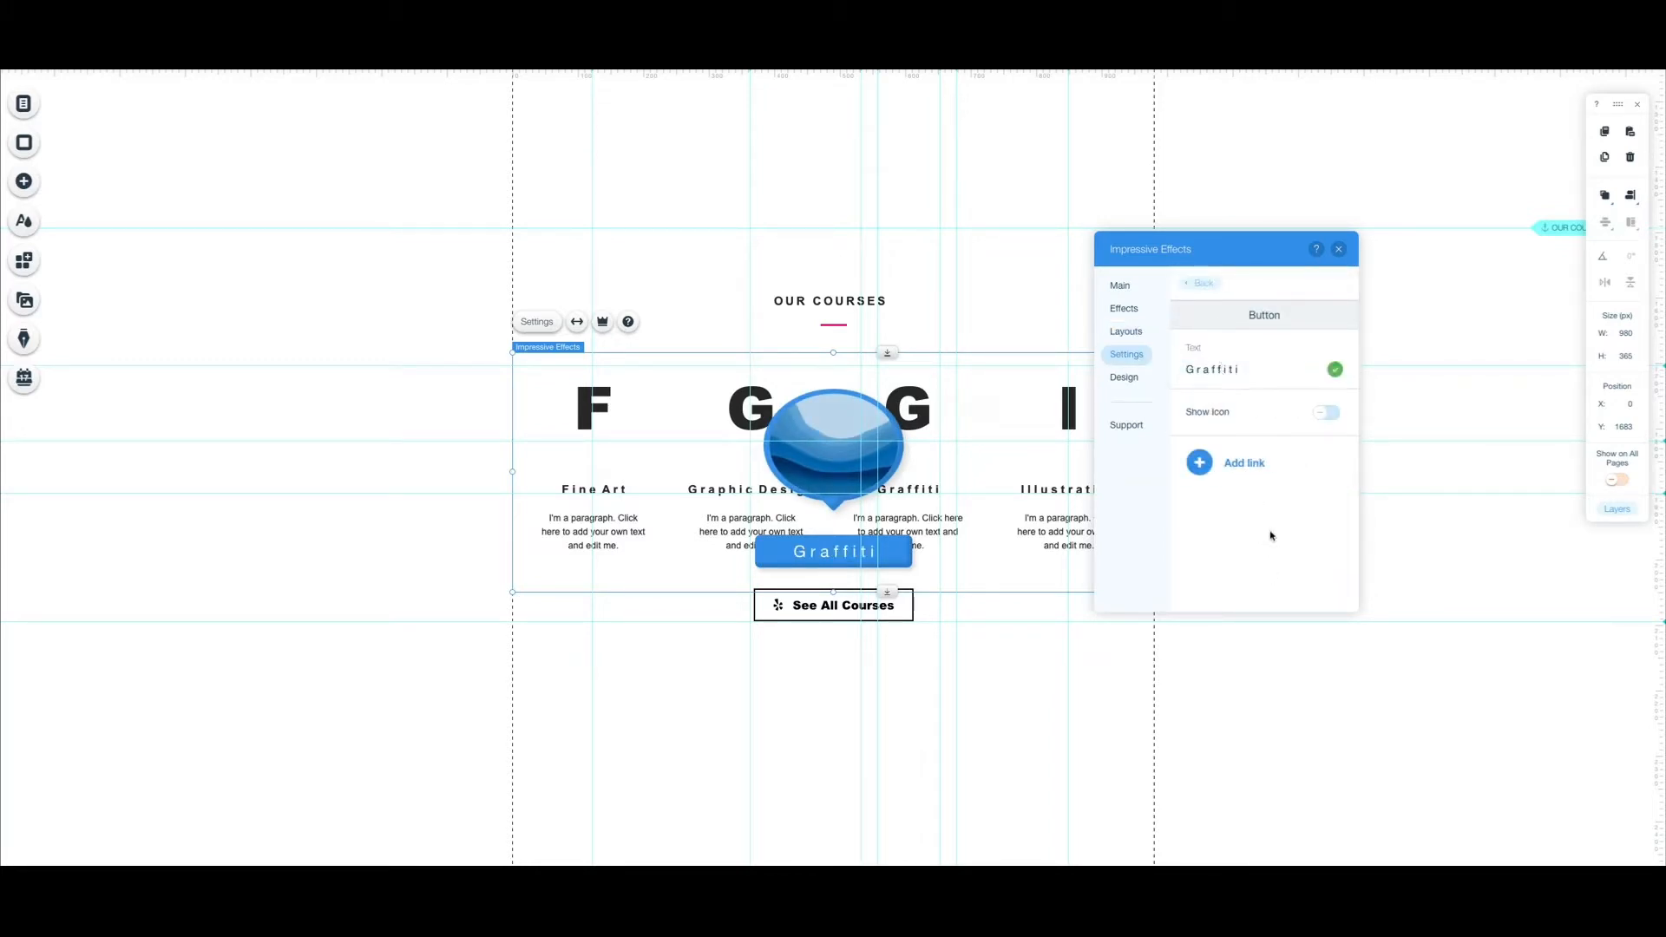
- Replace the tooltip's image with the "Being Creative" picture from the My Favorites board
click(1197, 285)
click(1198, 361)
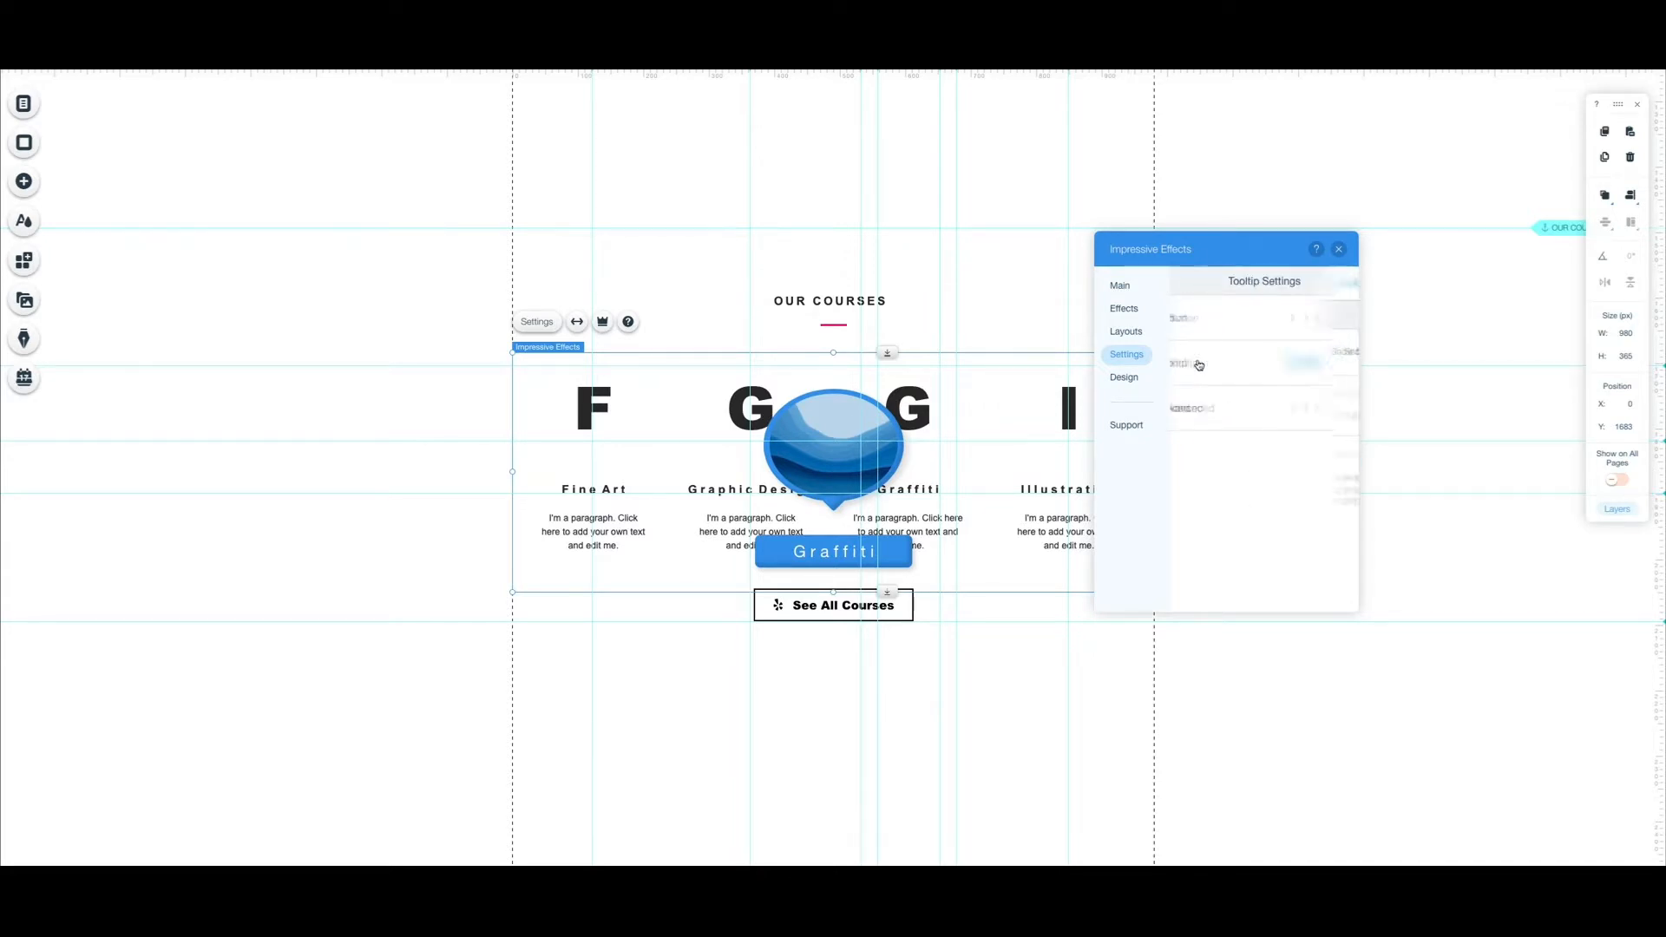
click(1192, 285)
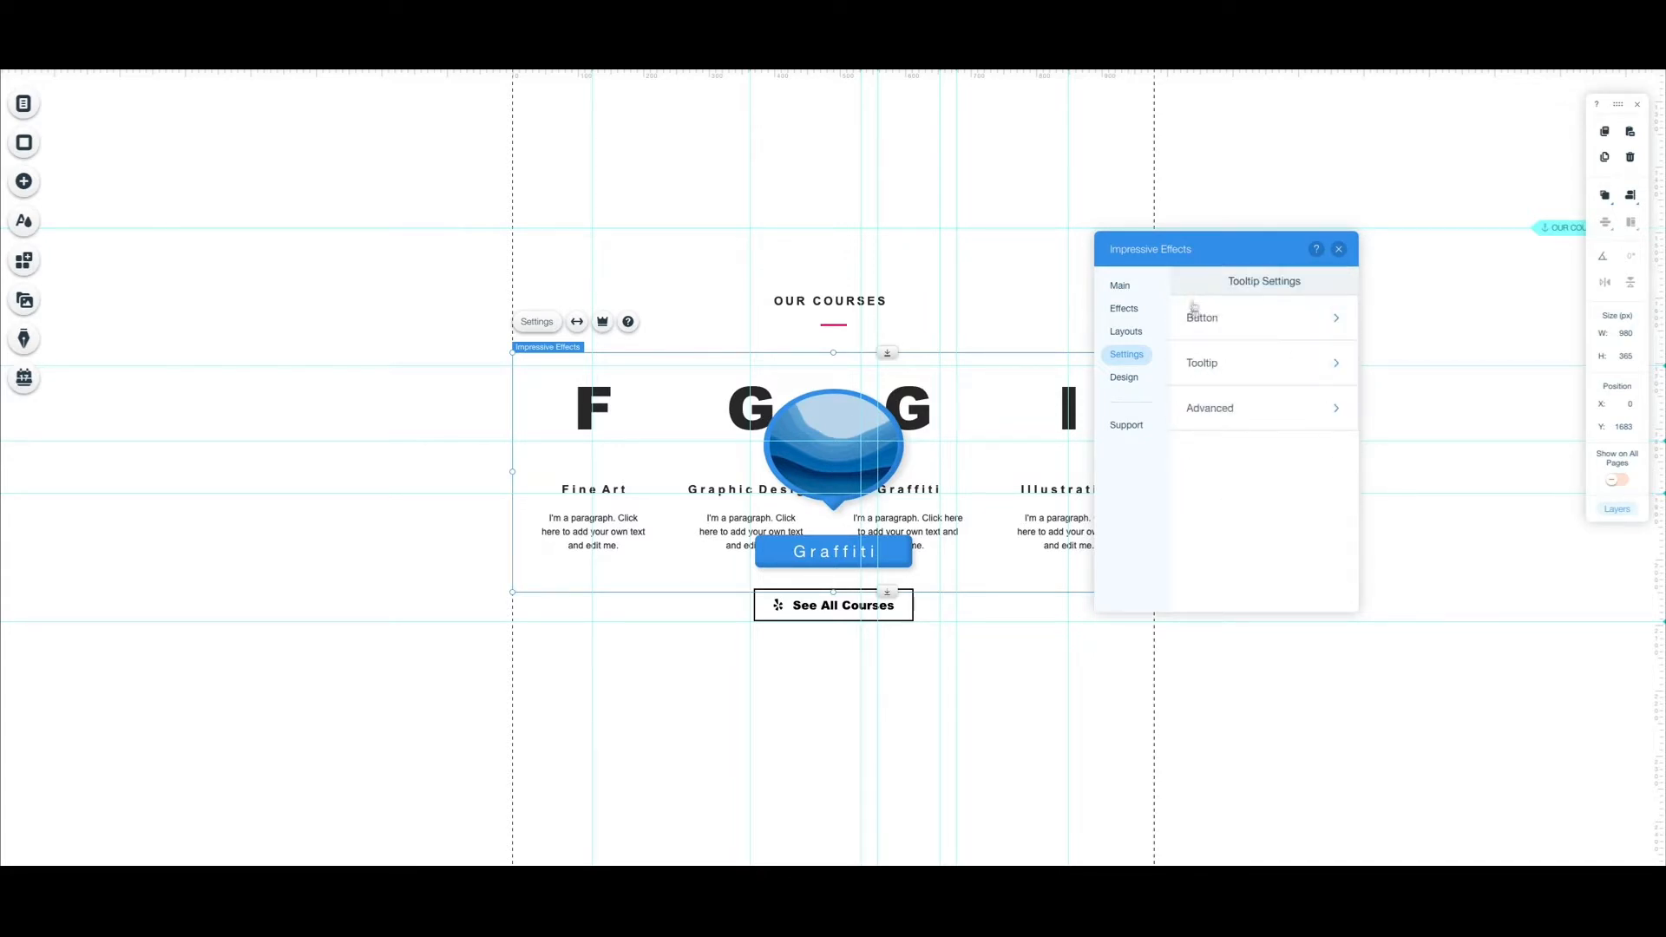
click(1210, 405)
click(1215, 510)
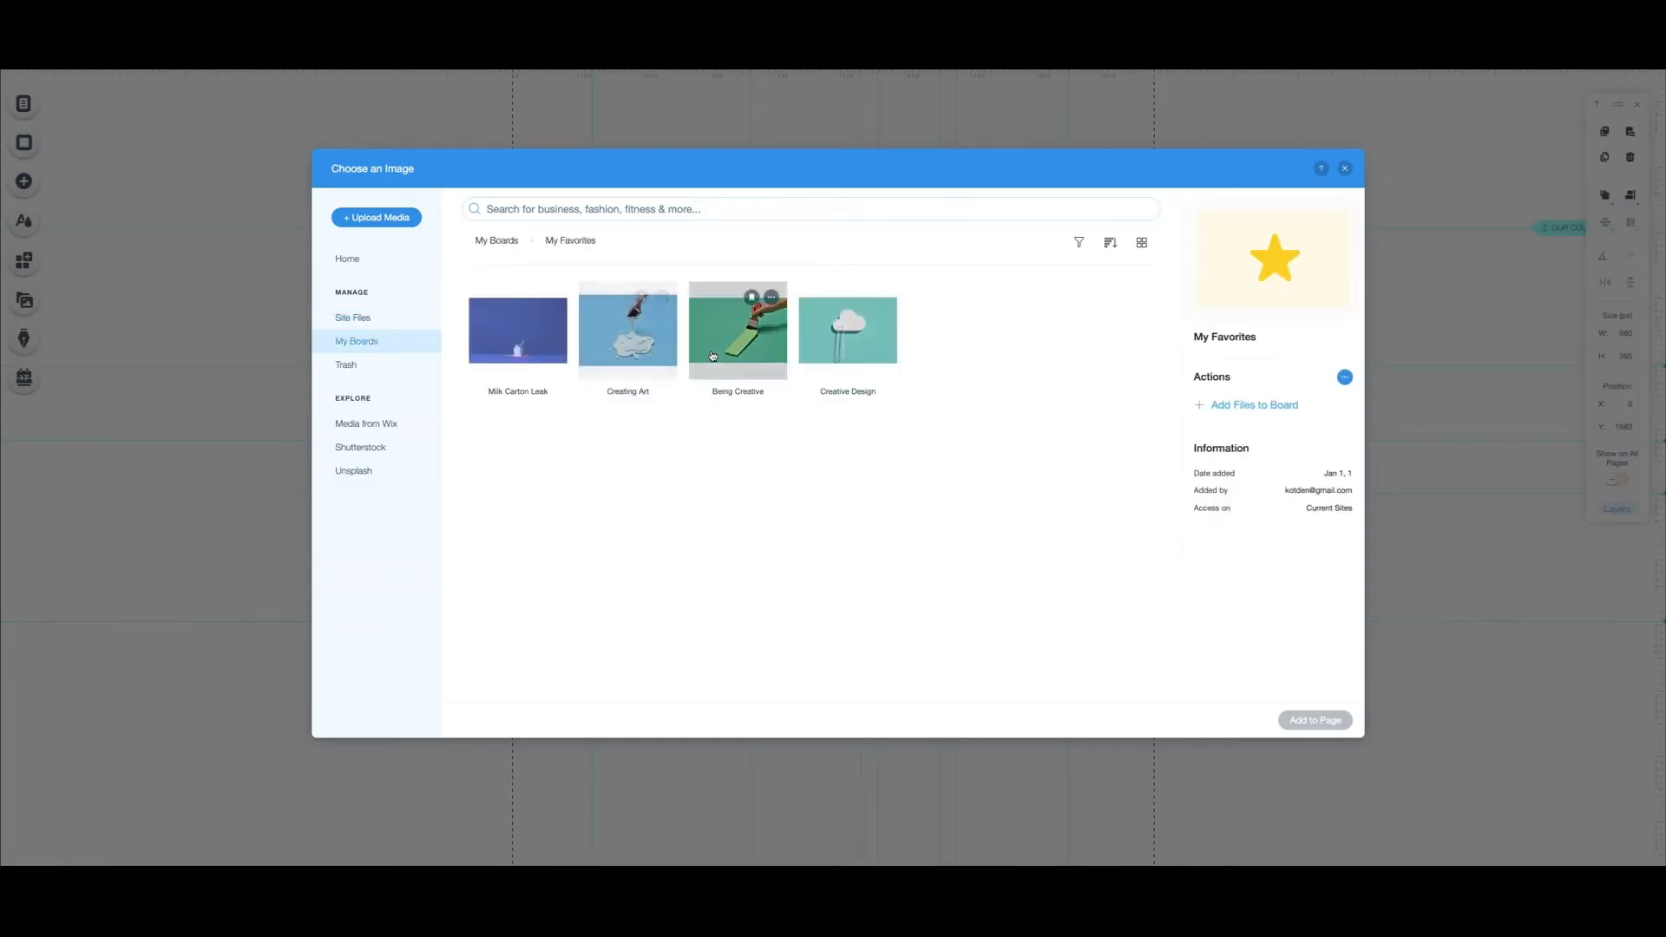
click(742, 334)
click(1312, 722)
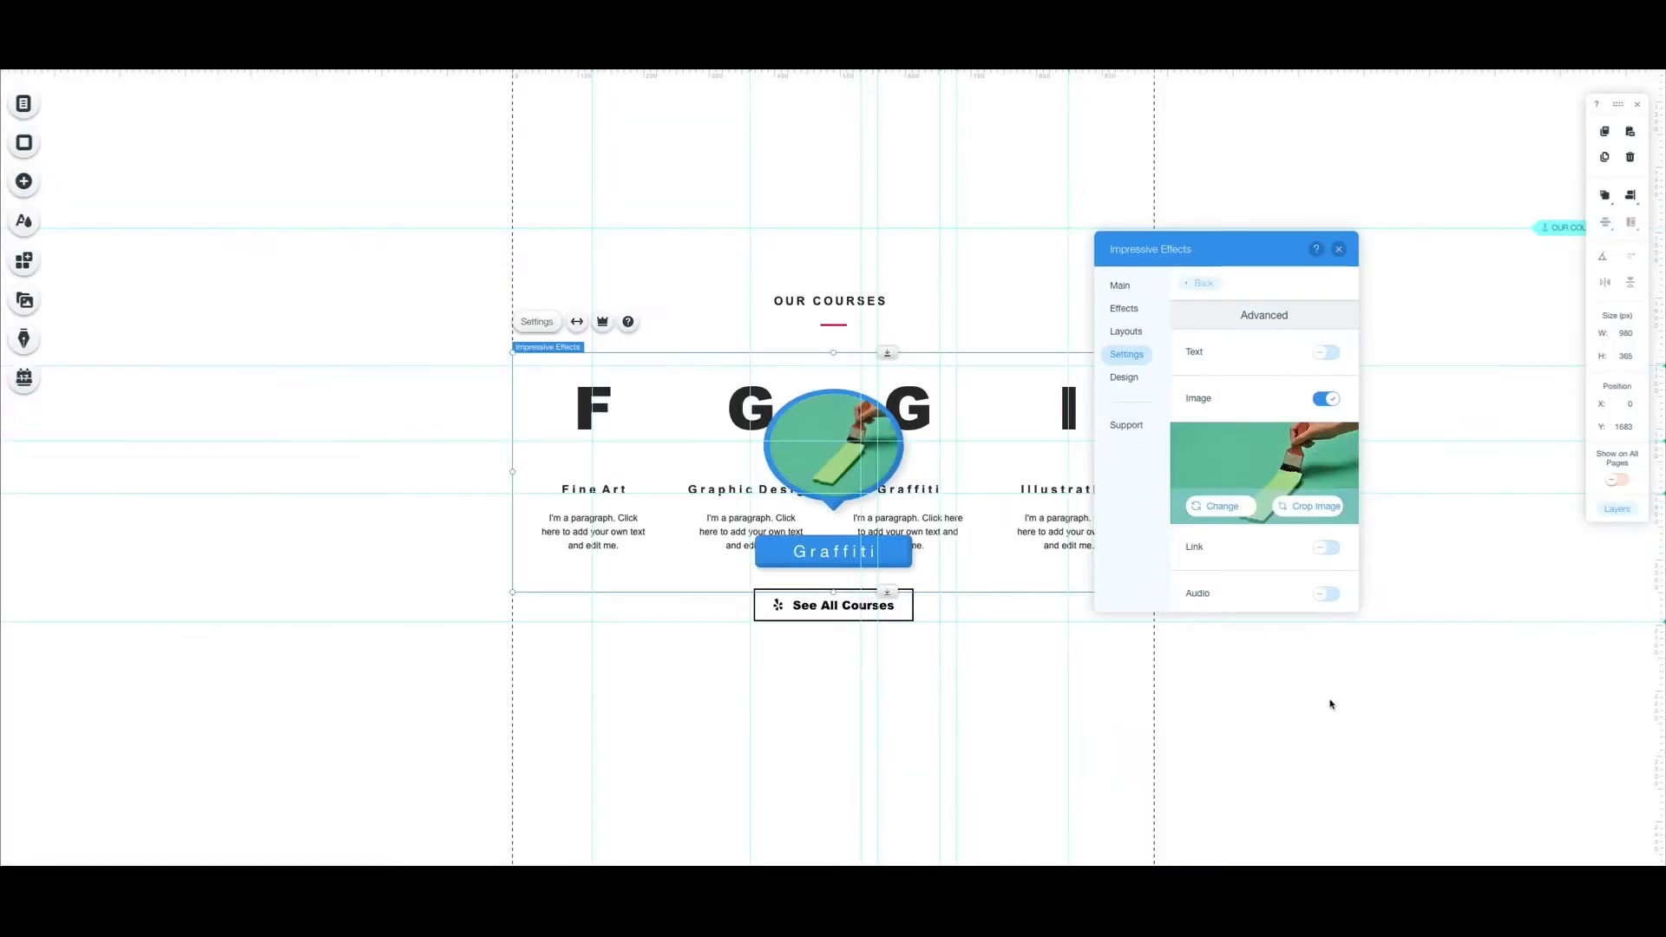
- Set the tooltip's background opacity to 0% and turn off its inner shadow and drop shadow
click(1197, 285)
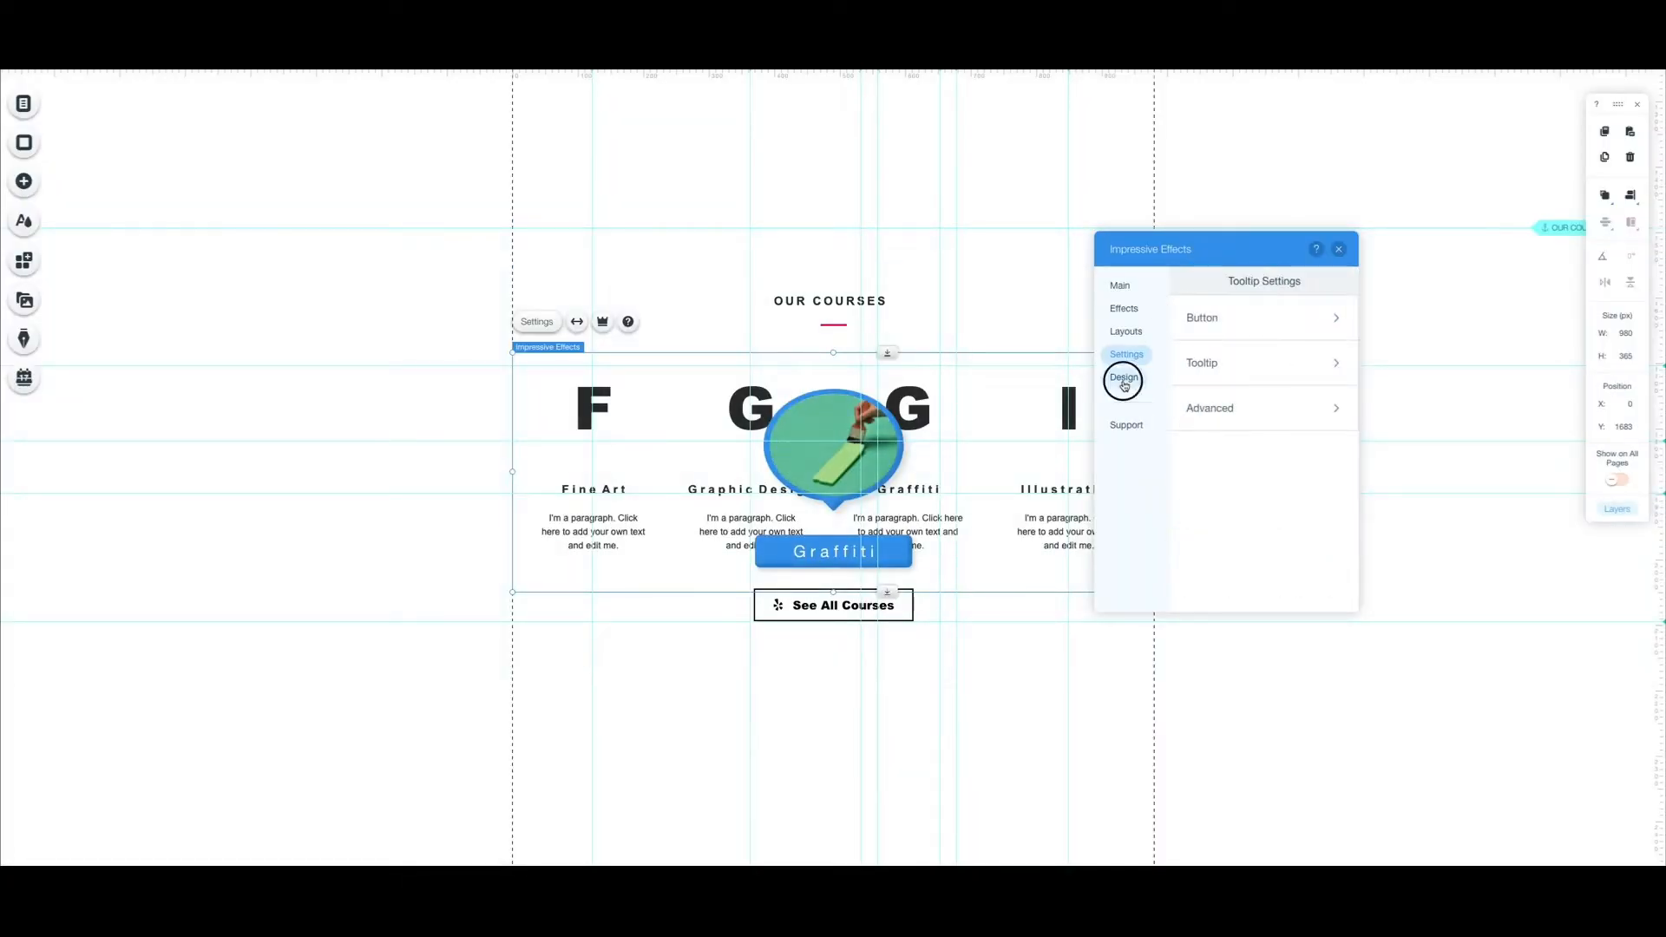
click(1124, 381)
click(1216, 321)
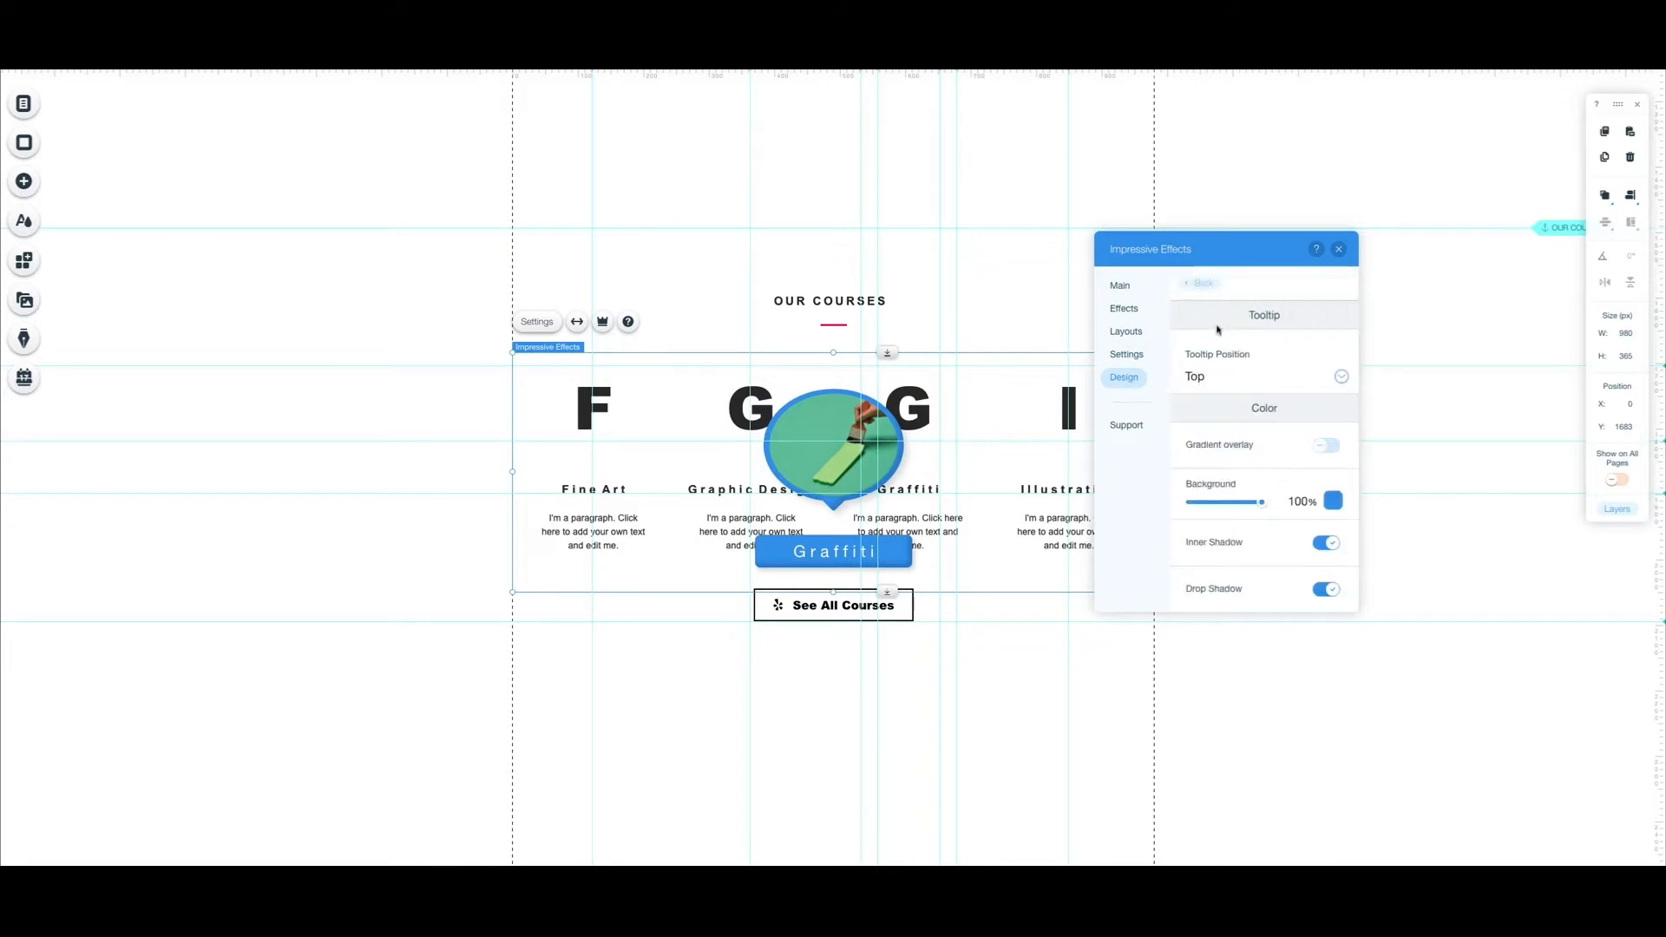
drag(1265, 509, 1162, 515)
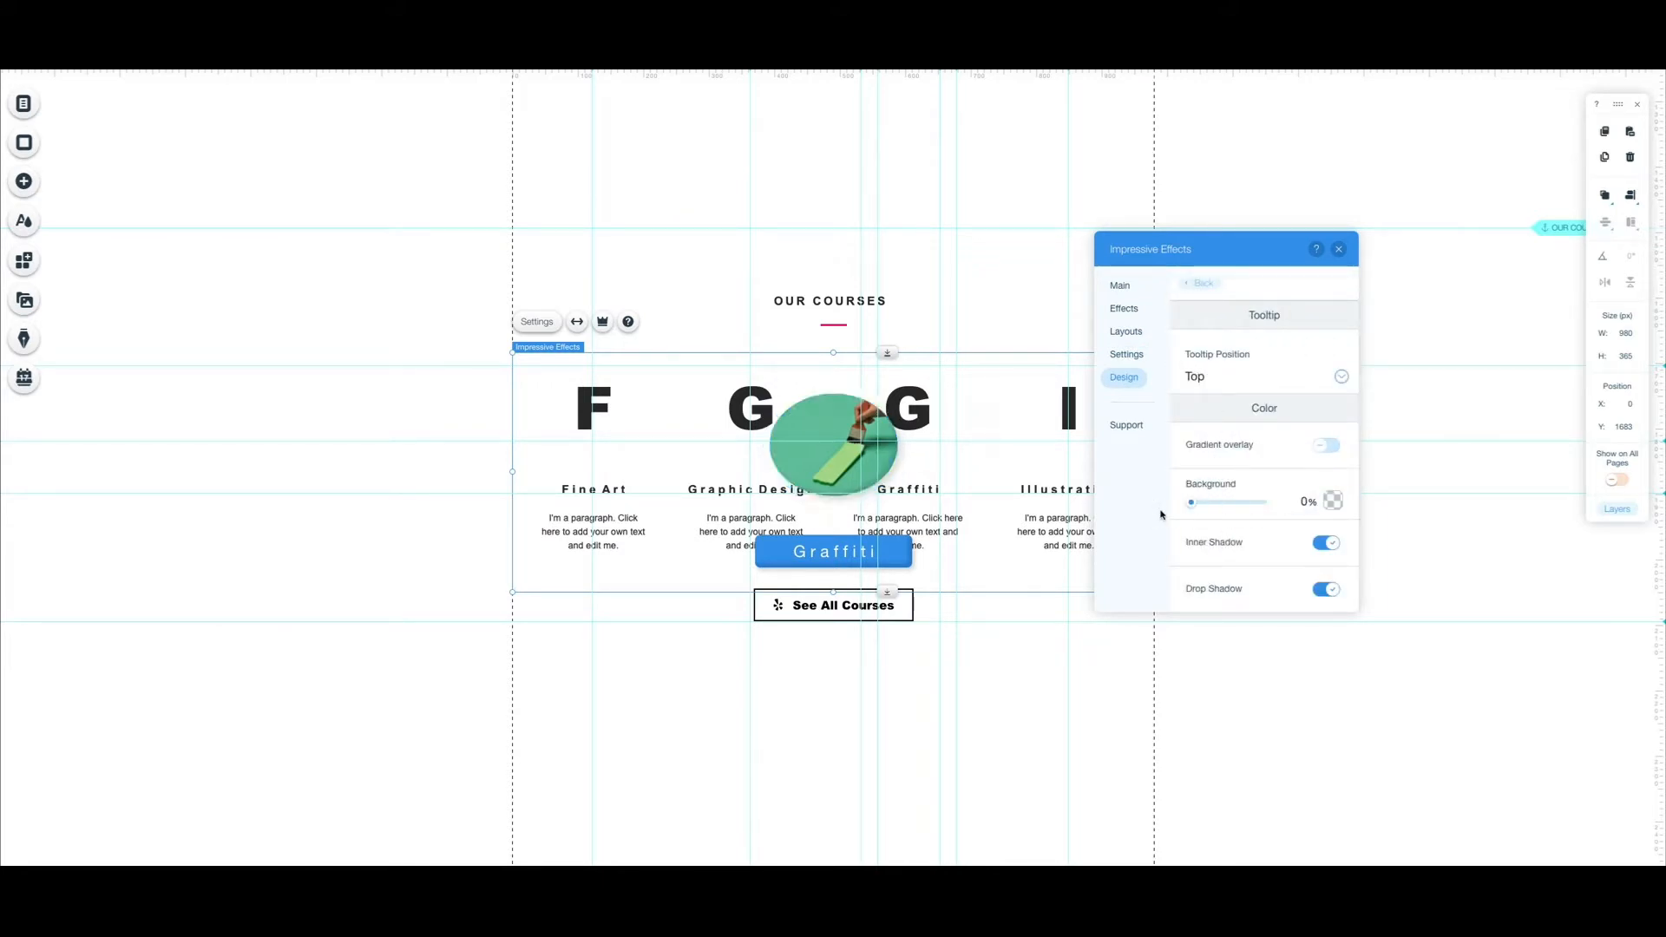
click(1328, 543)
click(1331, 591)
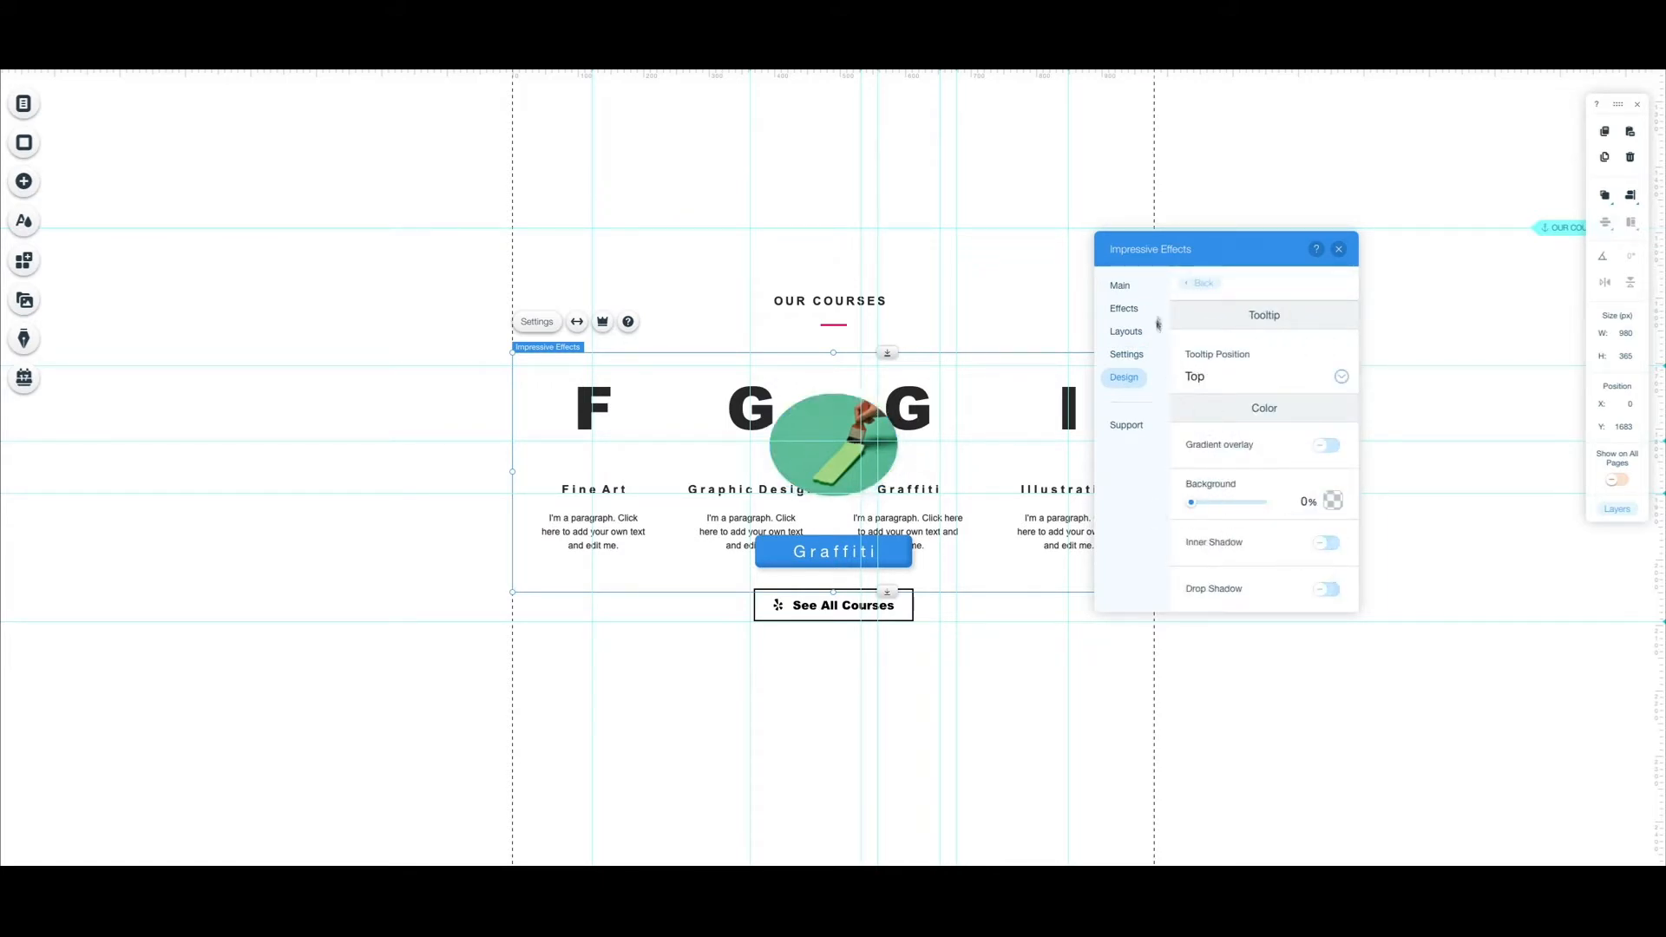
- Set the button's text color and hover text color to the darkest gray theme color, #2F2E2E
click(1196, 290)
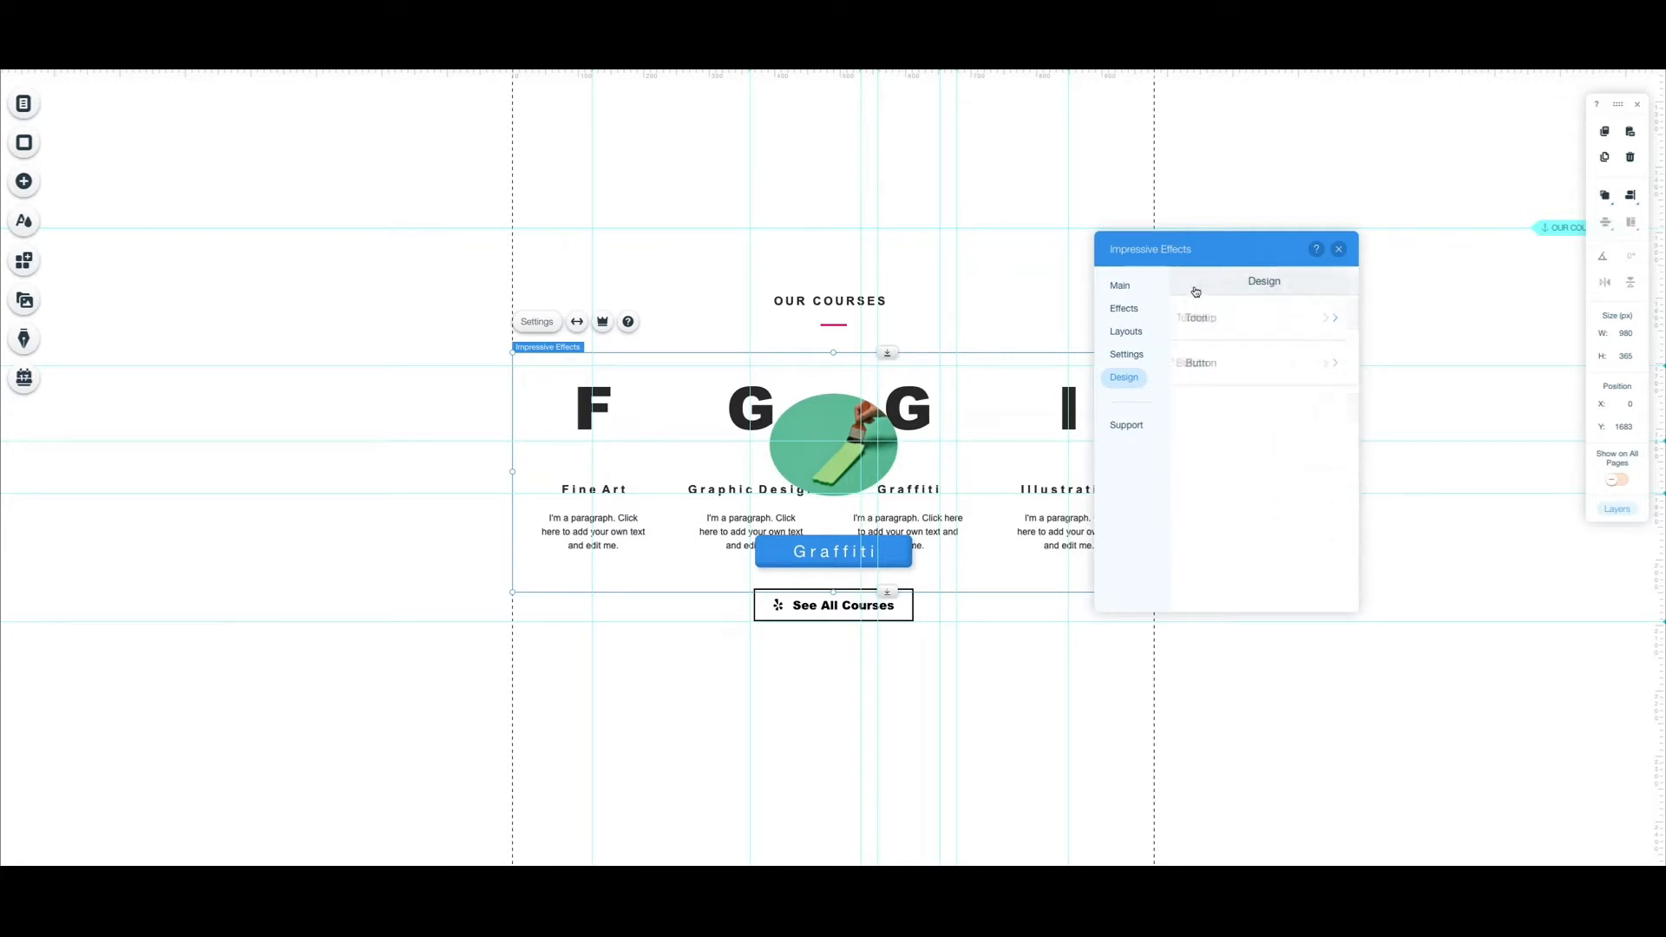
click(1200, 363)
scroll(1236, 388, down, 3)
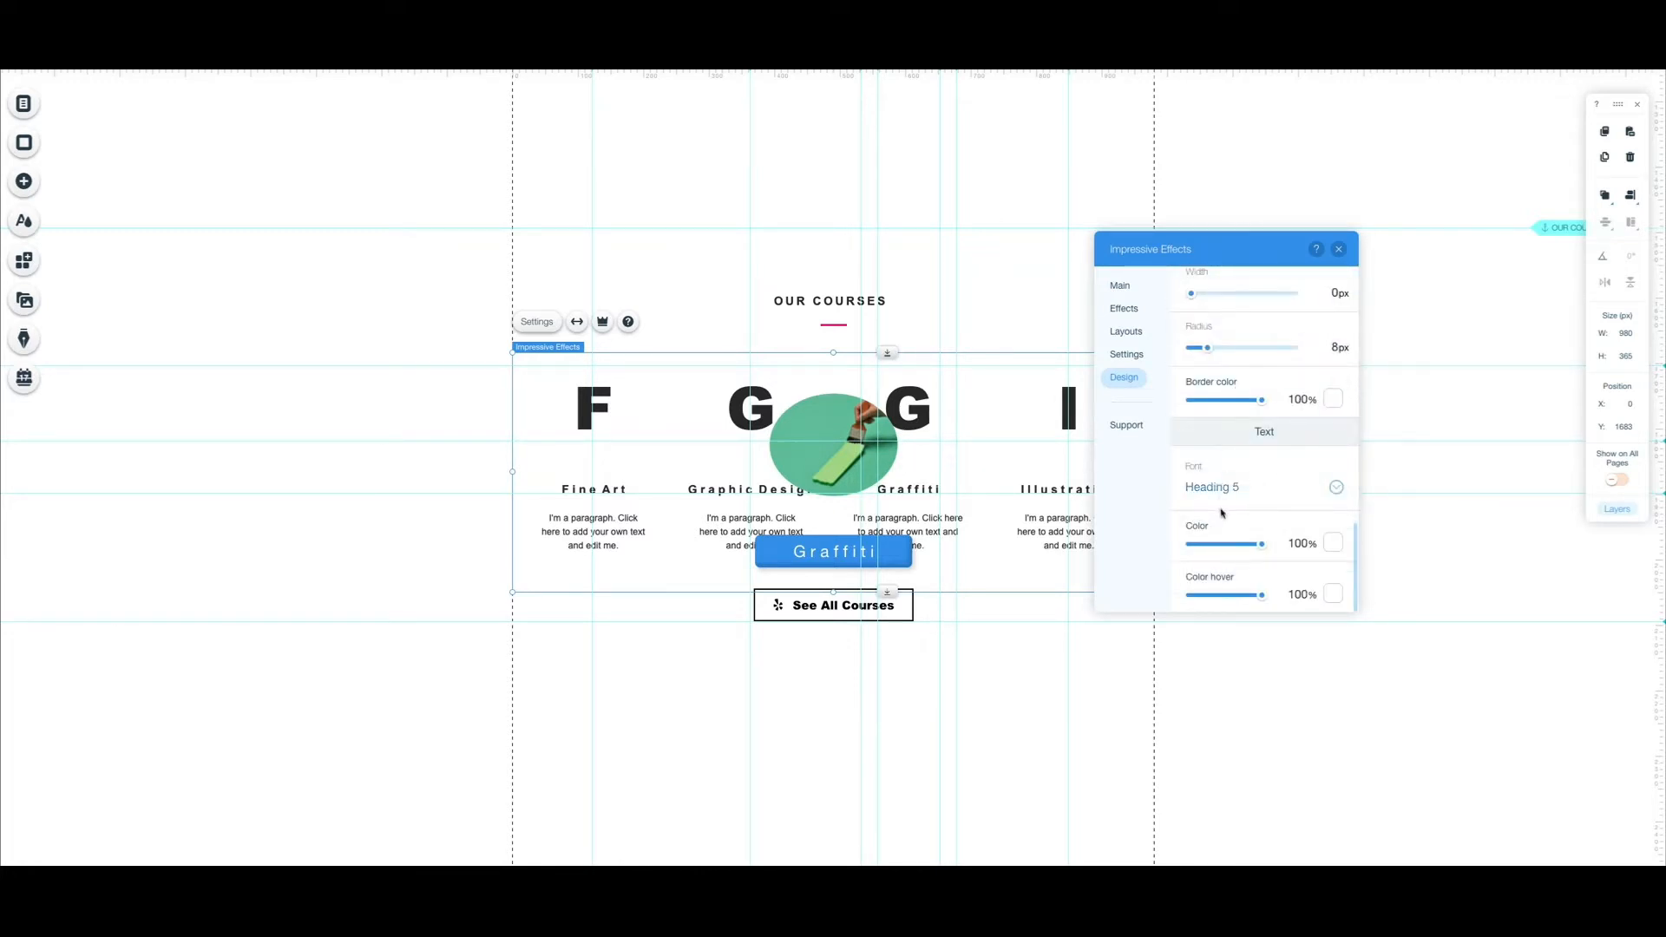
click(1333, 542)
click(1478, 588)
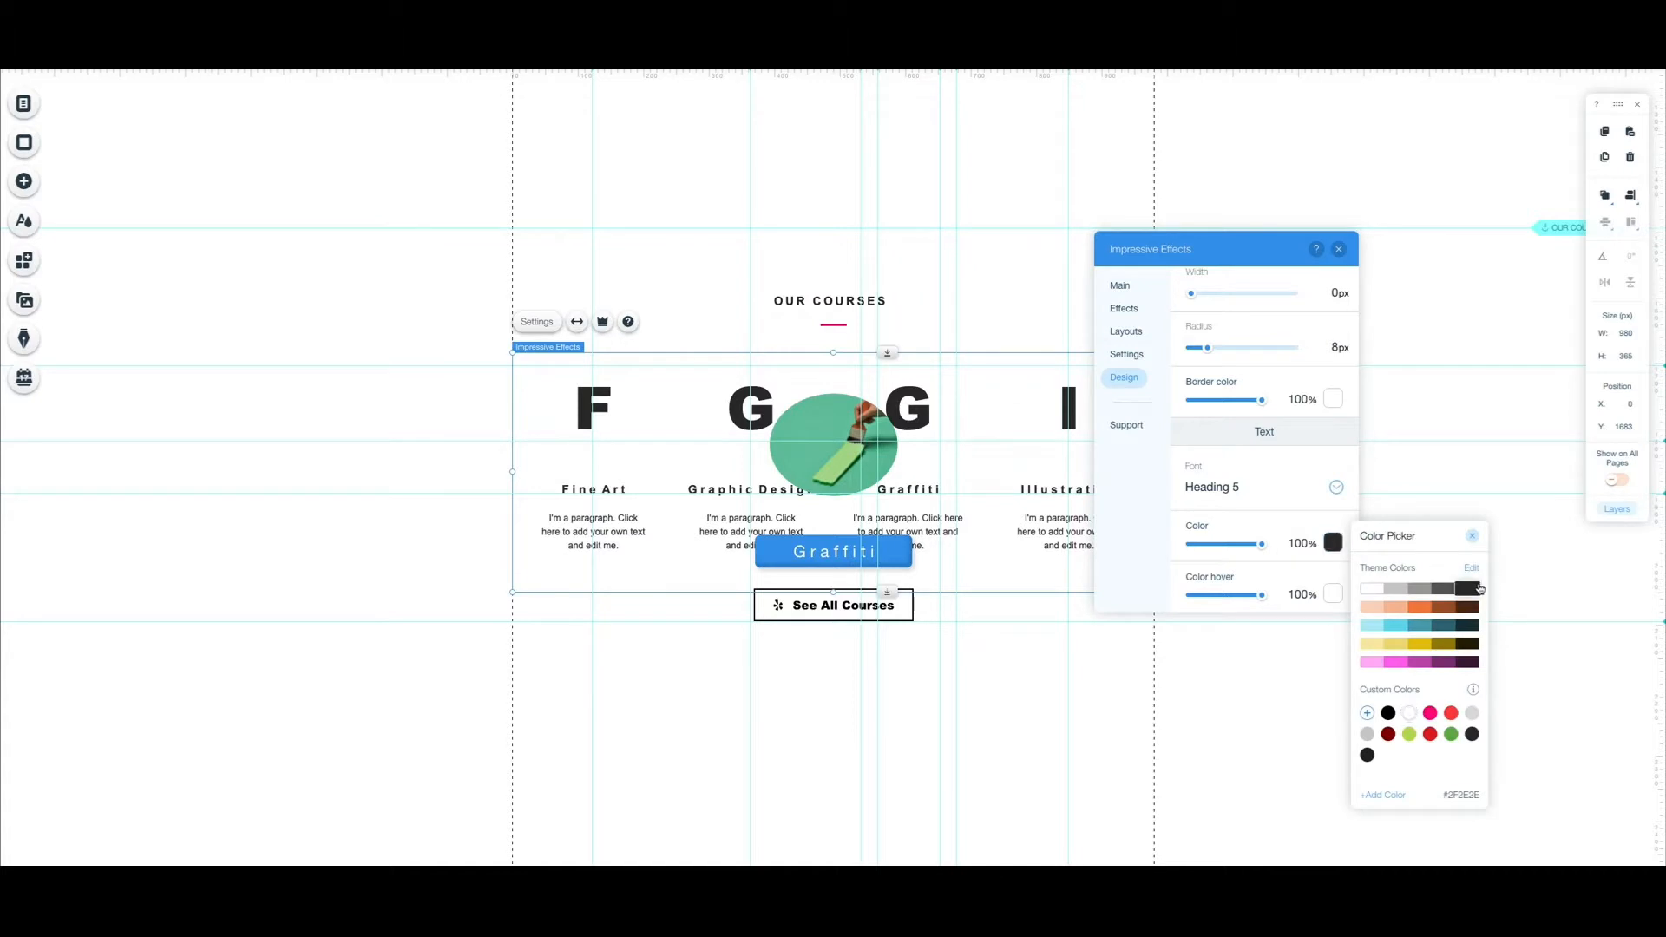
click(1472, 536)
click(1333, 594)
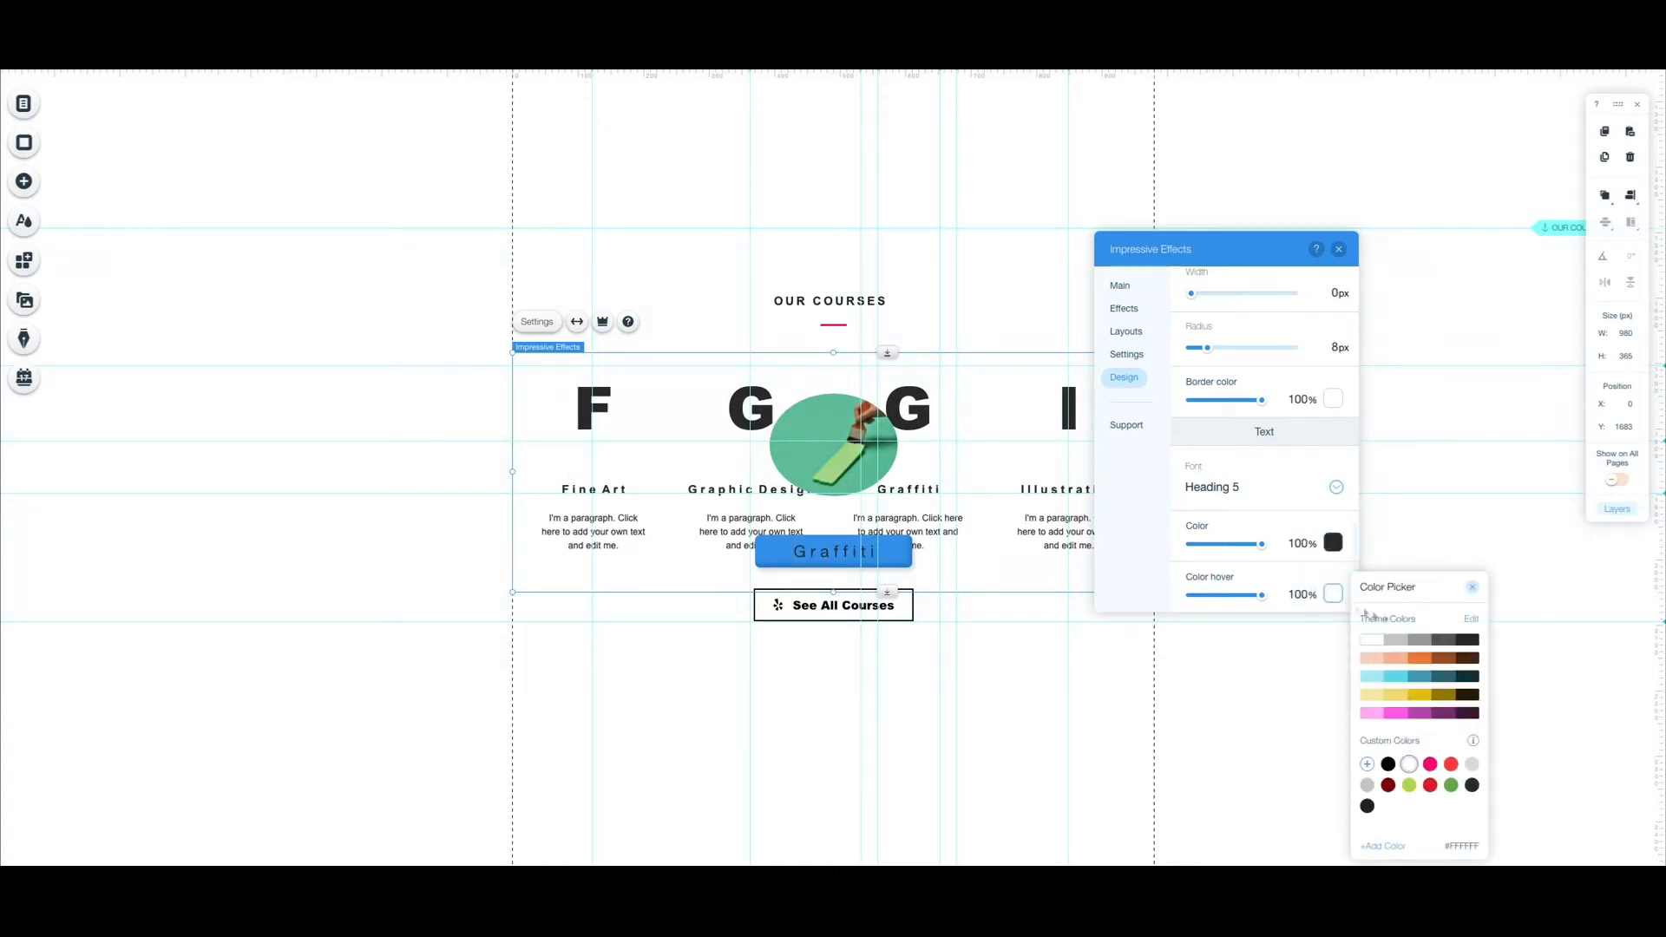
click(1467, 640)
click(1473, 588)
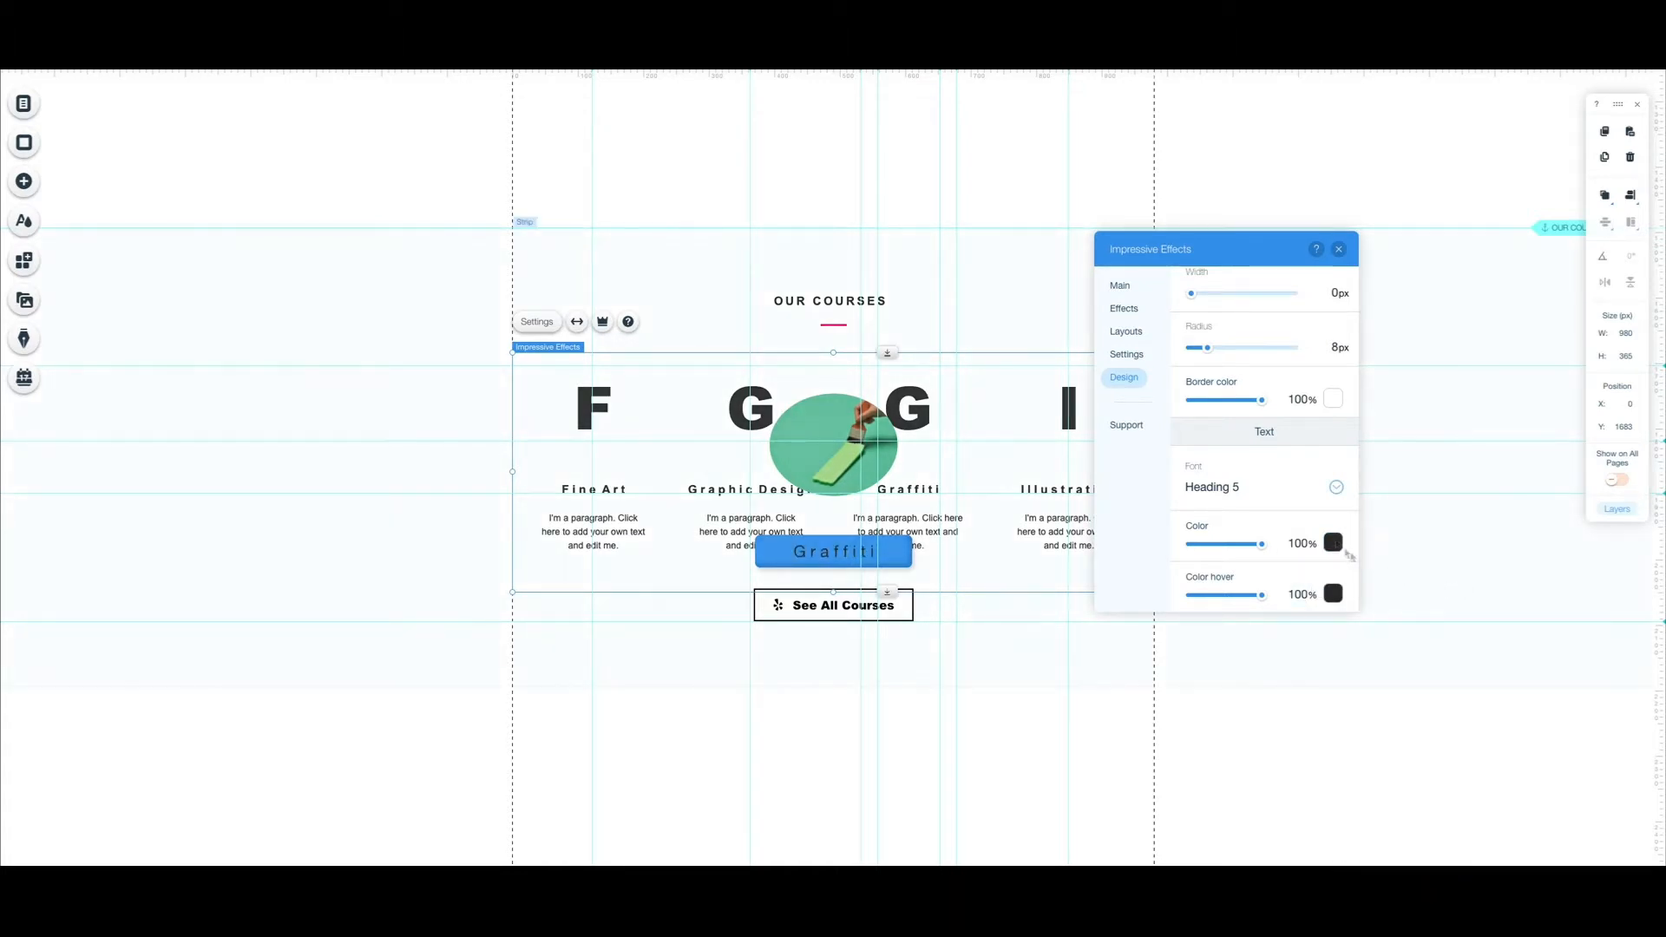
- Try the Arial Black font with bold turned off for the button text
click(1336, 487)
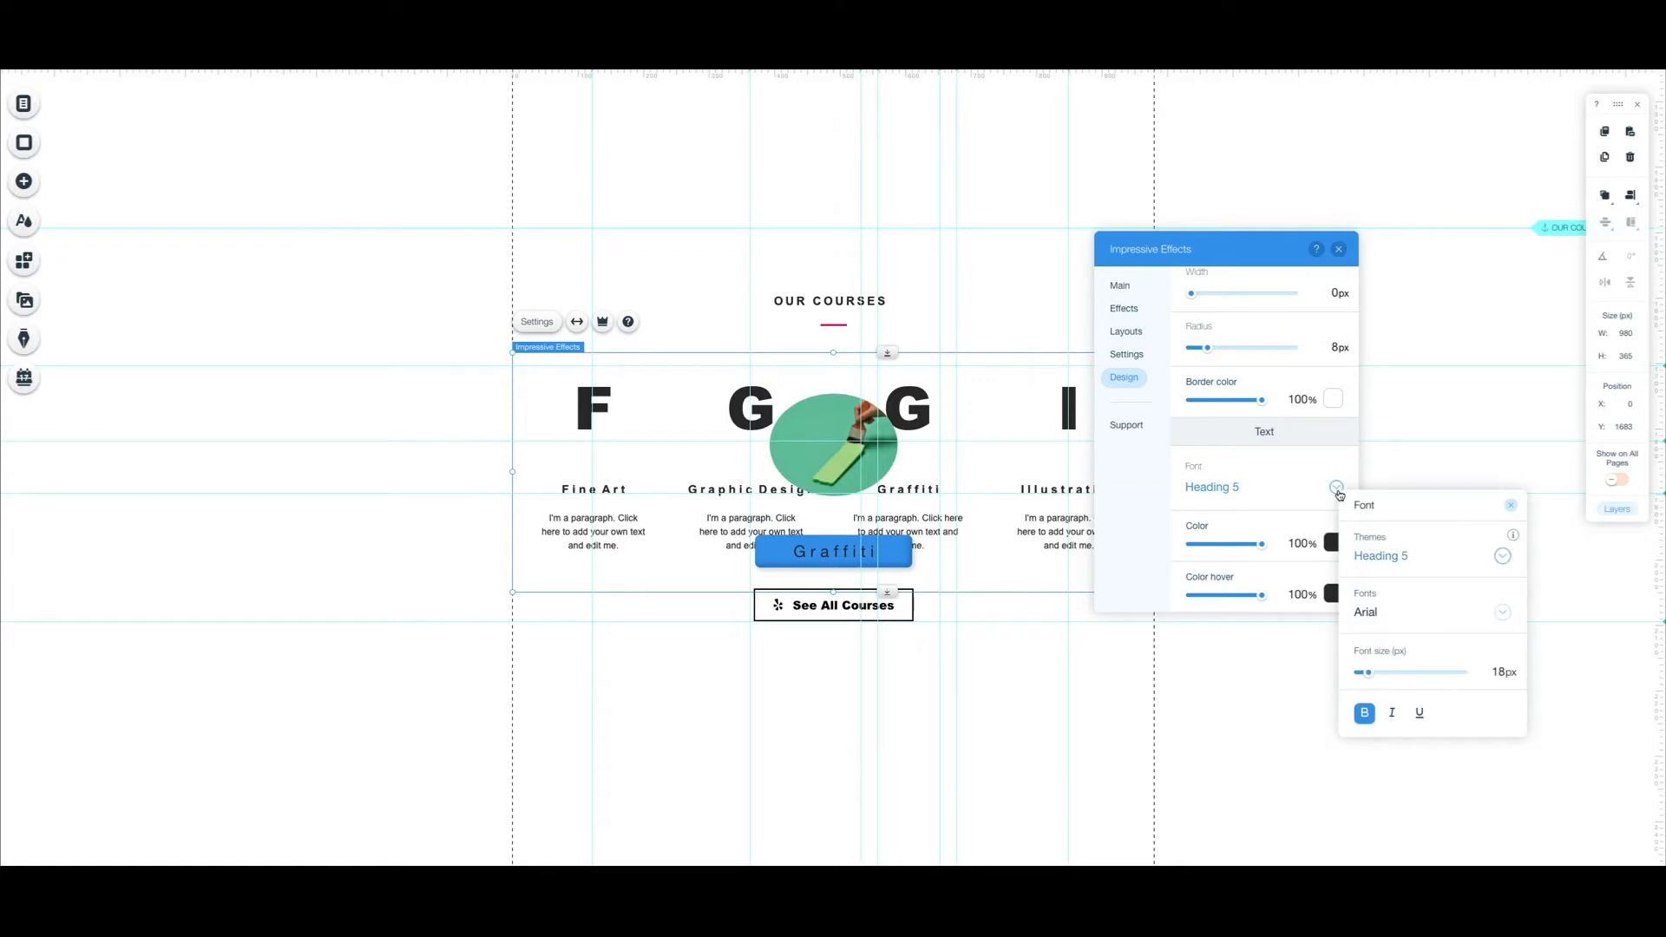
click(1372, 615)
click(1397, 661)
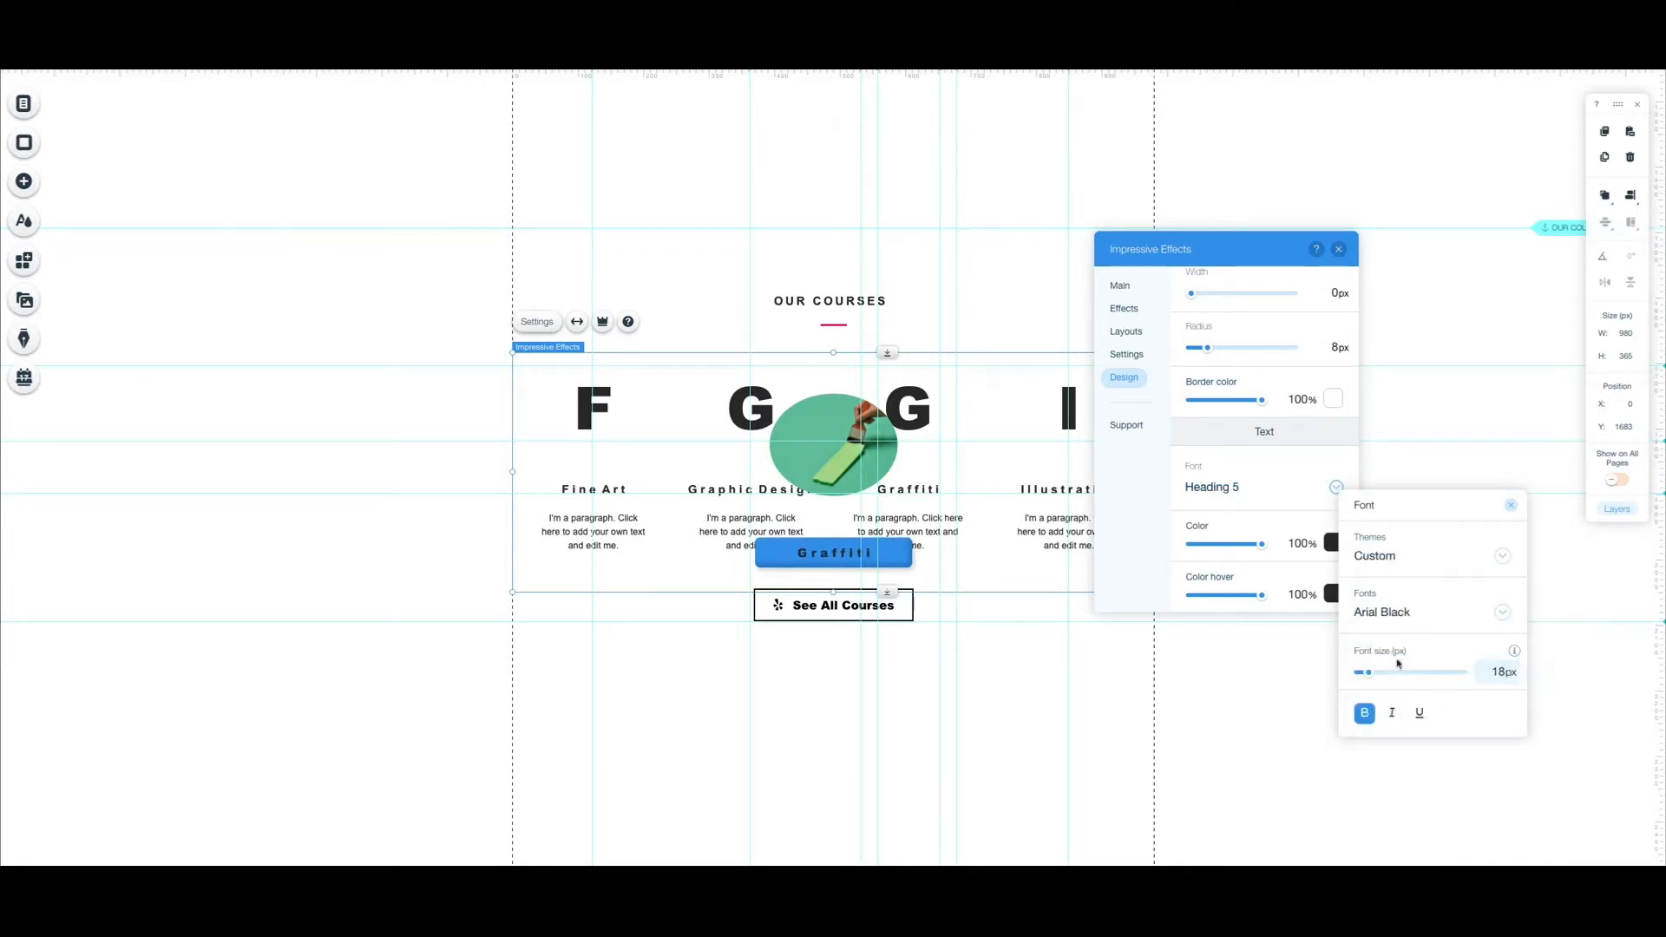
click(1364, 714)
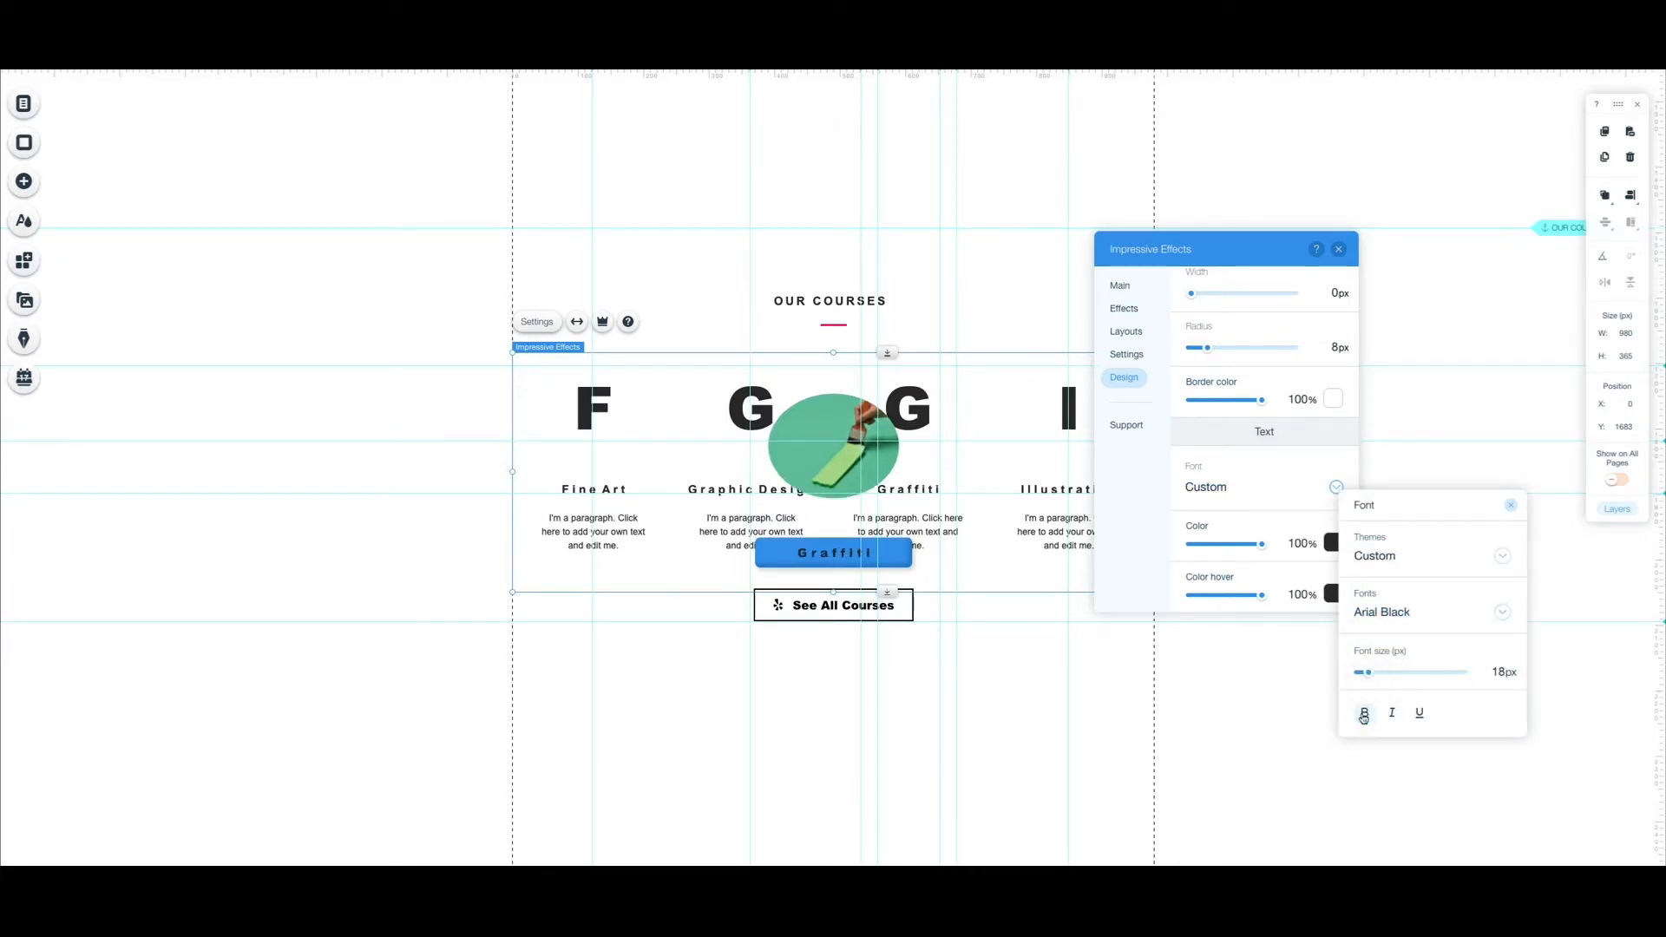
- Set the button text's font to Arial with bold turned on
click(1379, 616)
scroll(1397, 642, up, 1)
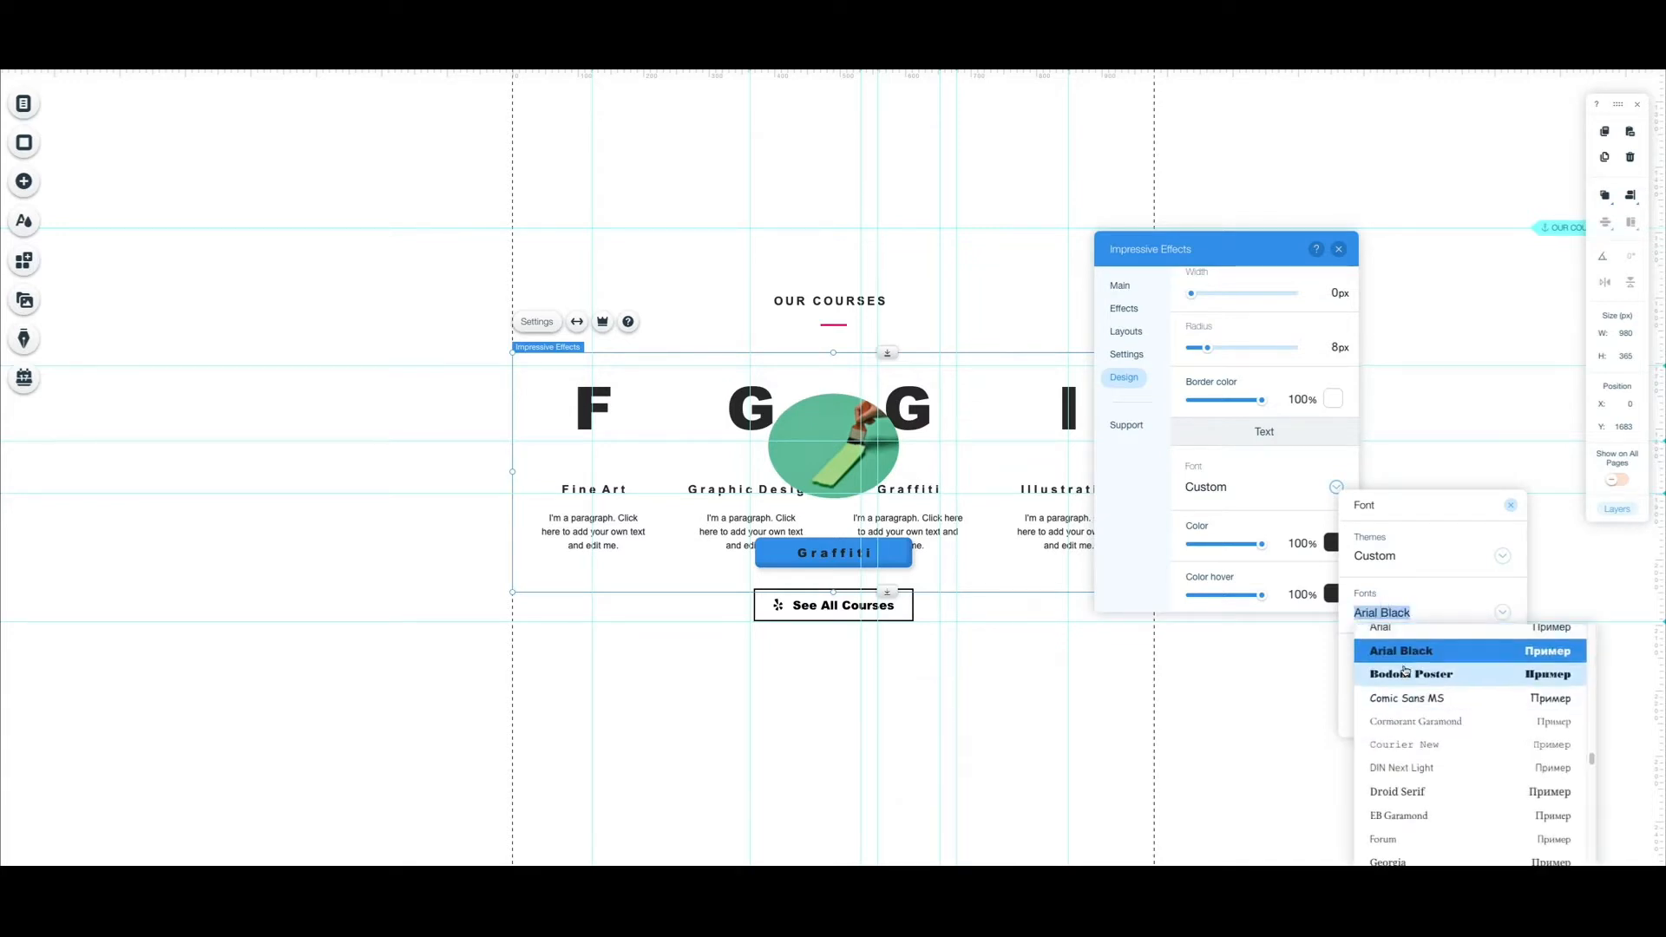
click(1405, 627)
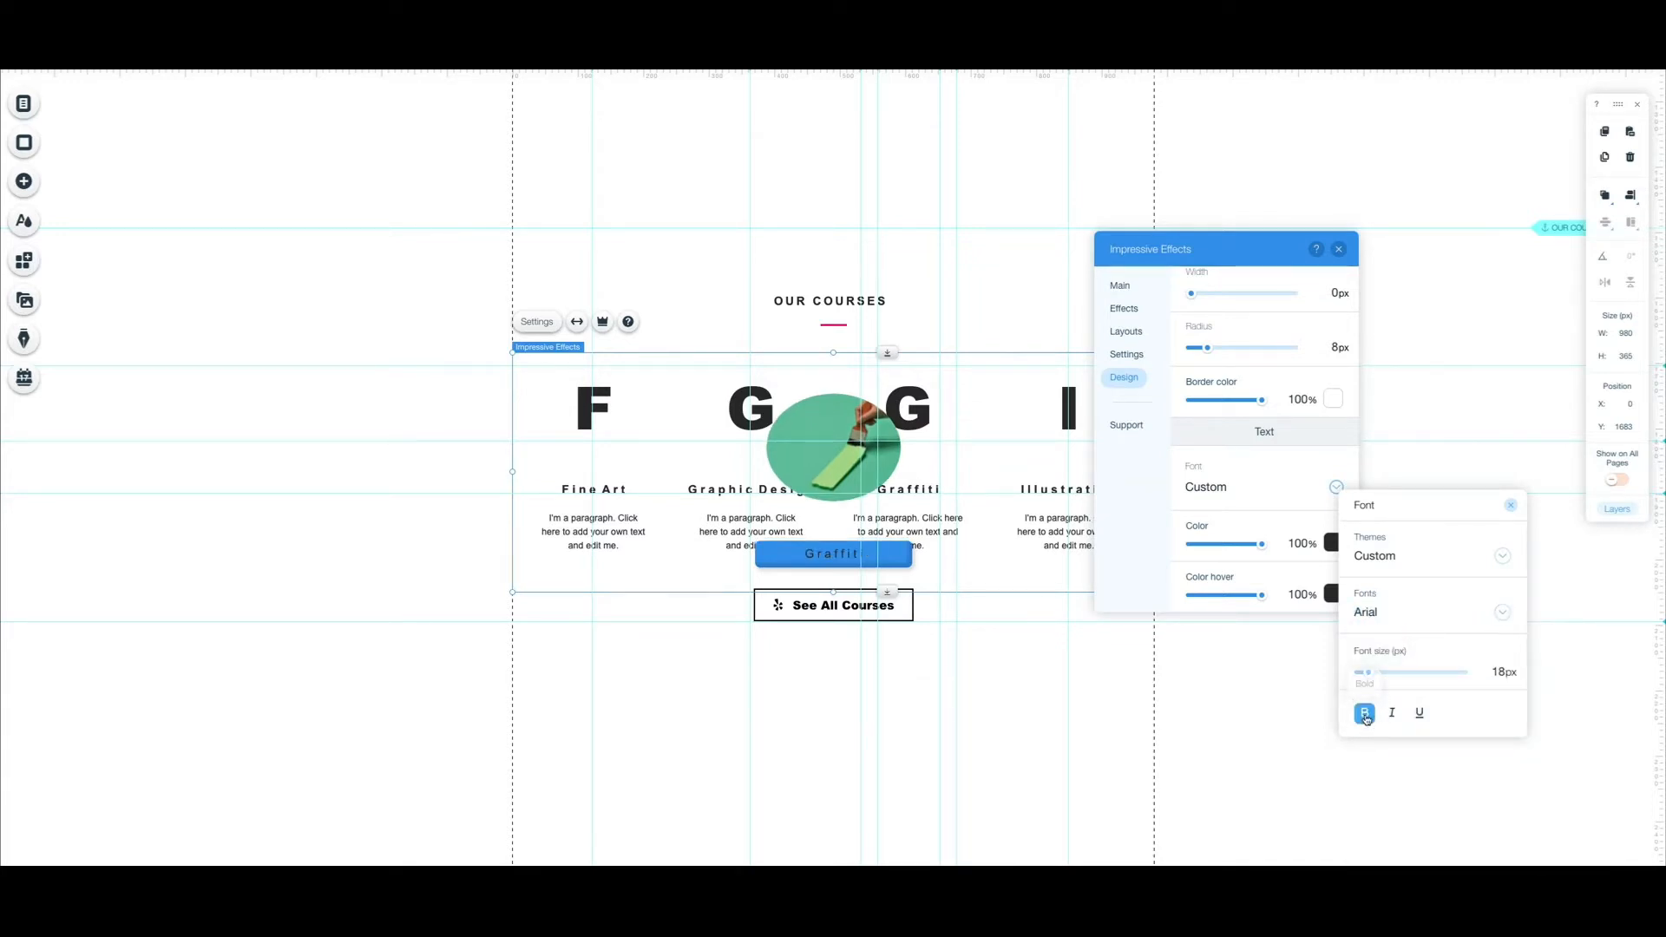
click(1511, 505)
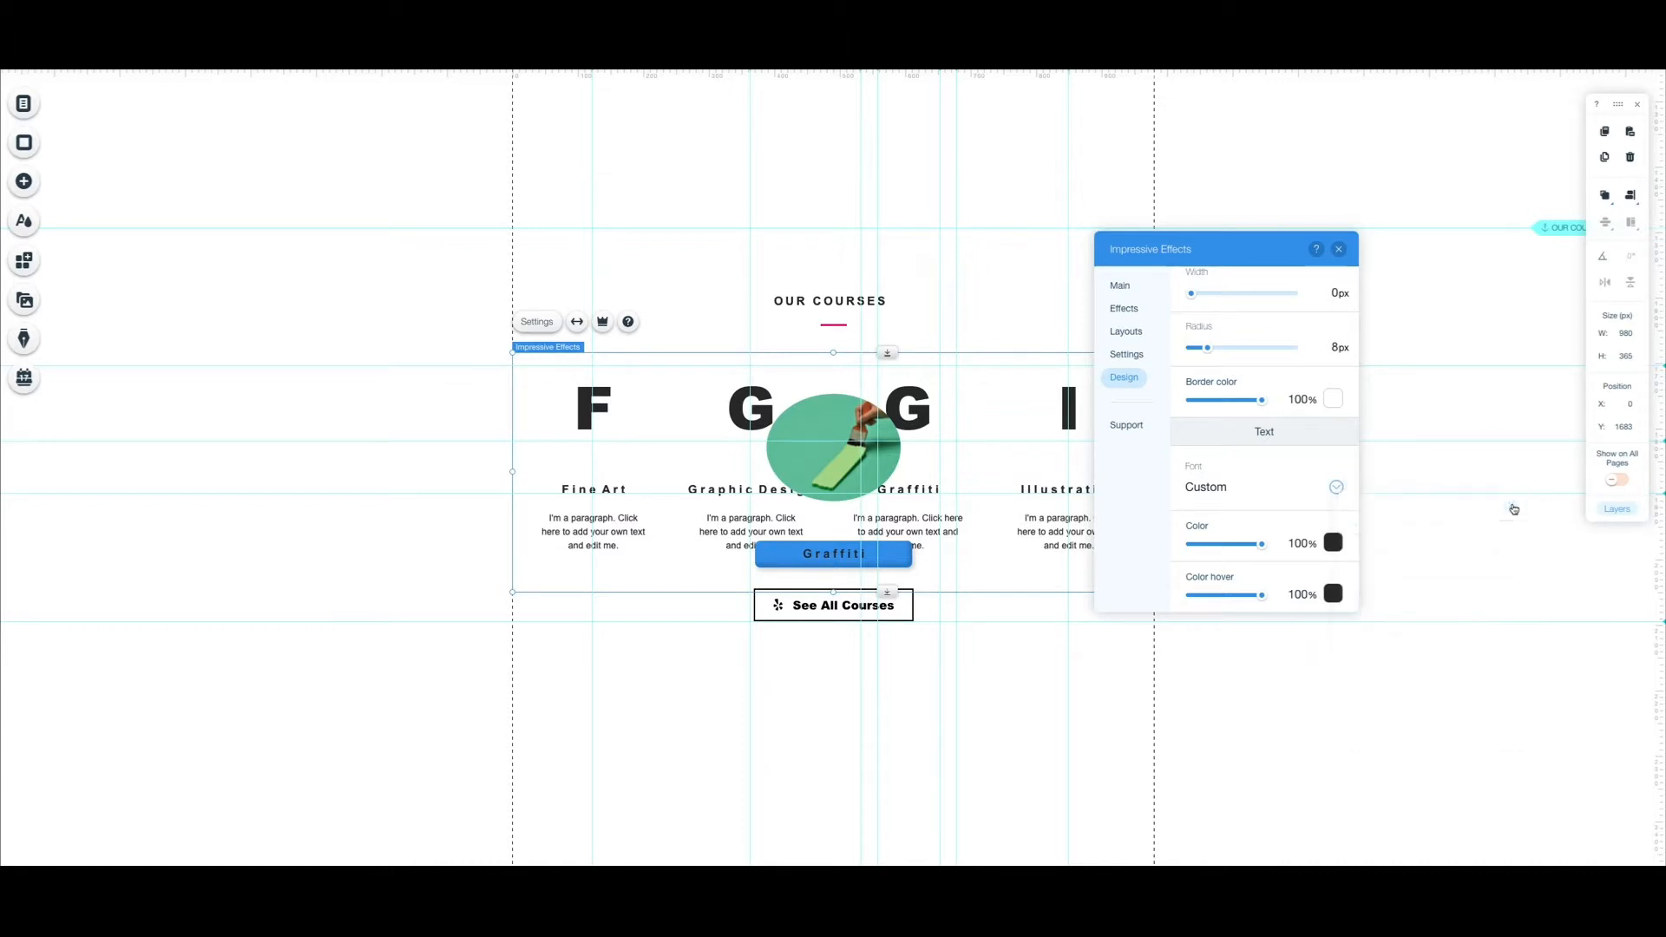
- Turn off the button's drop and inner shadows and set its background and hover background opacity to 0%
scroll(1267, 486, up, 3)
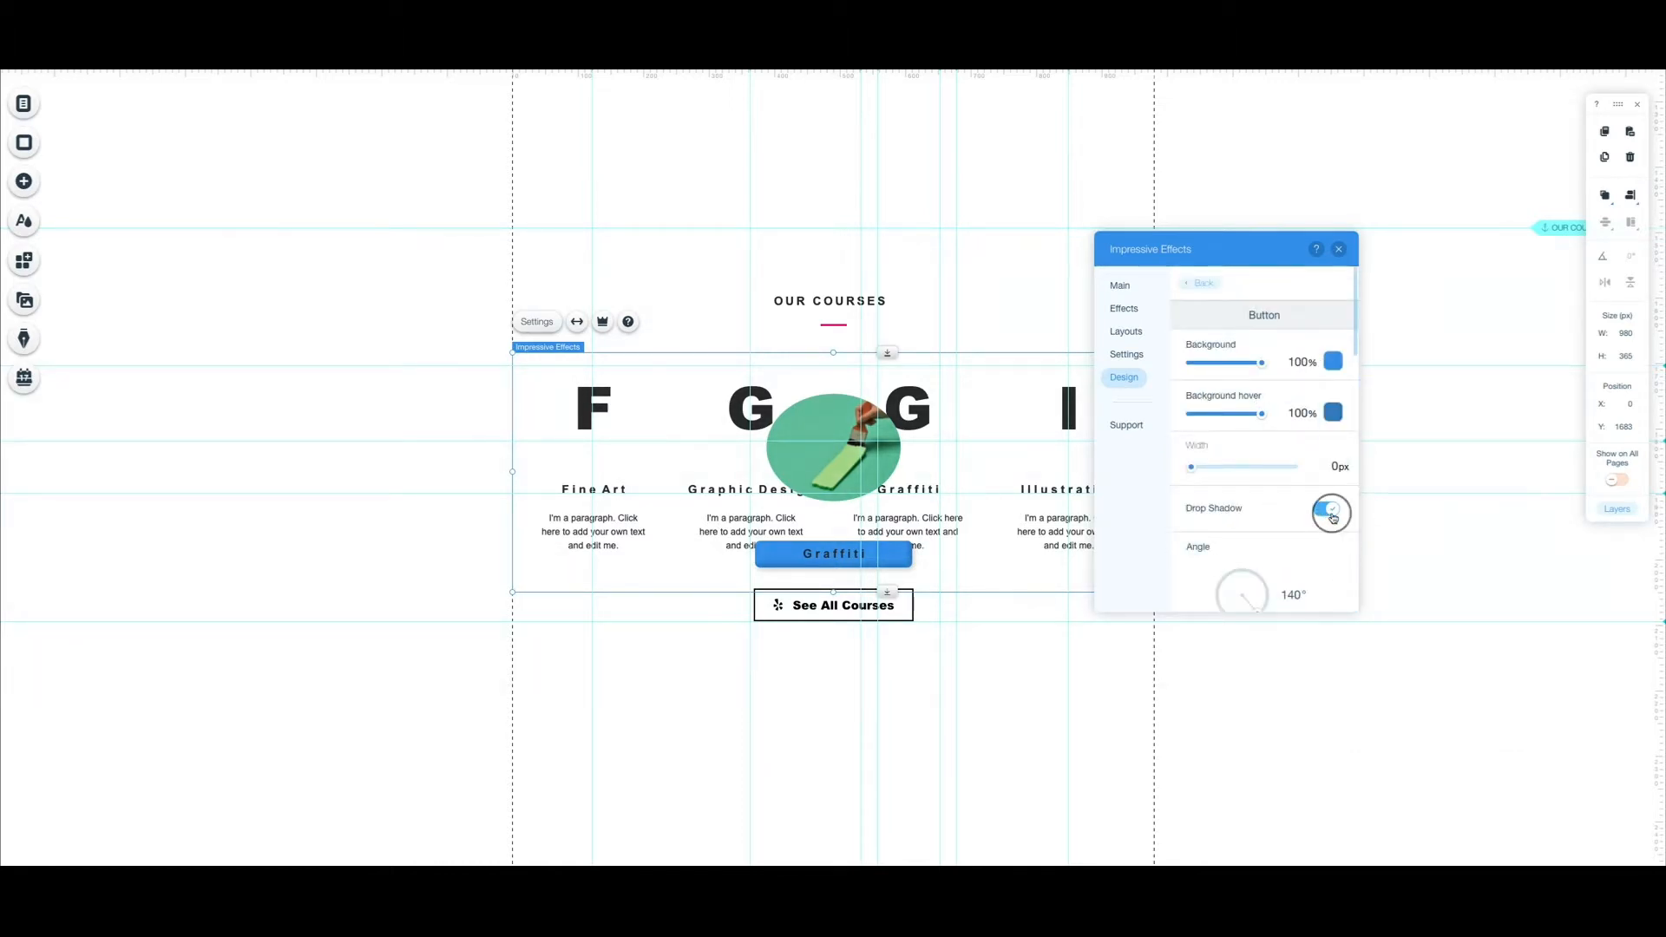
click(1333, 515)
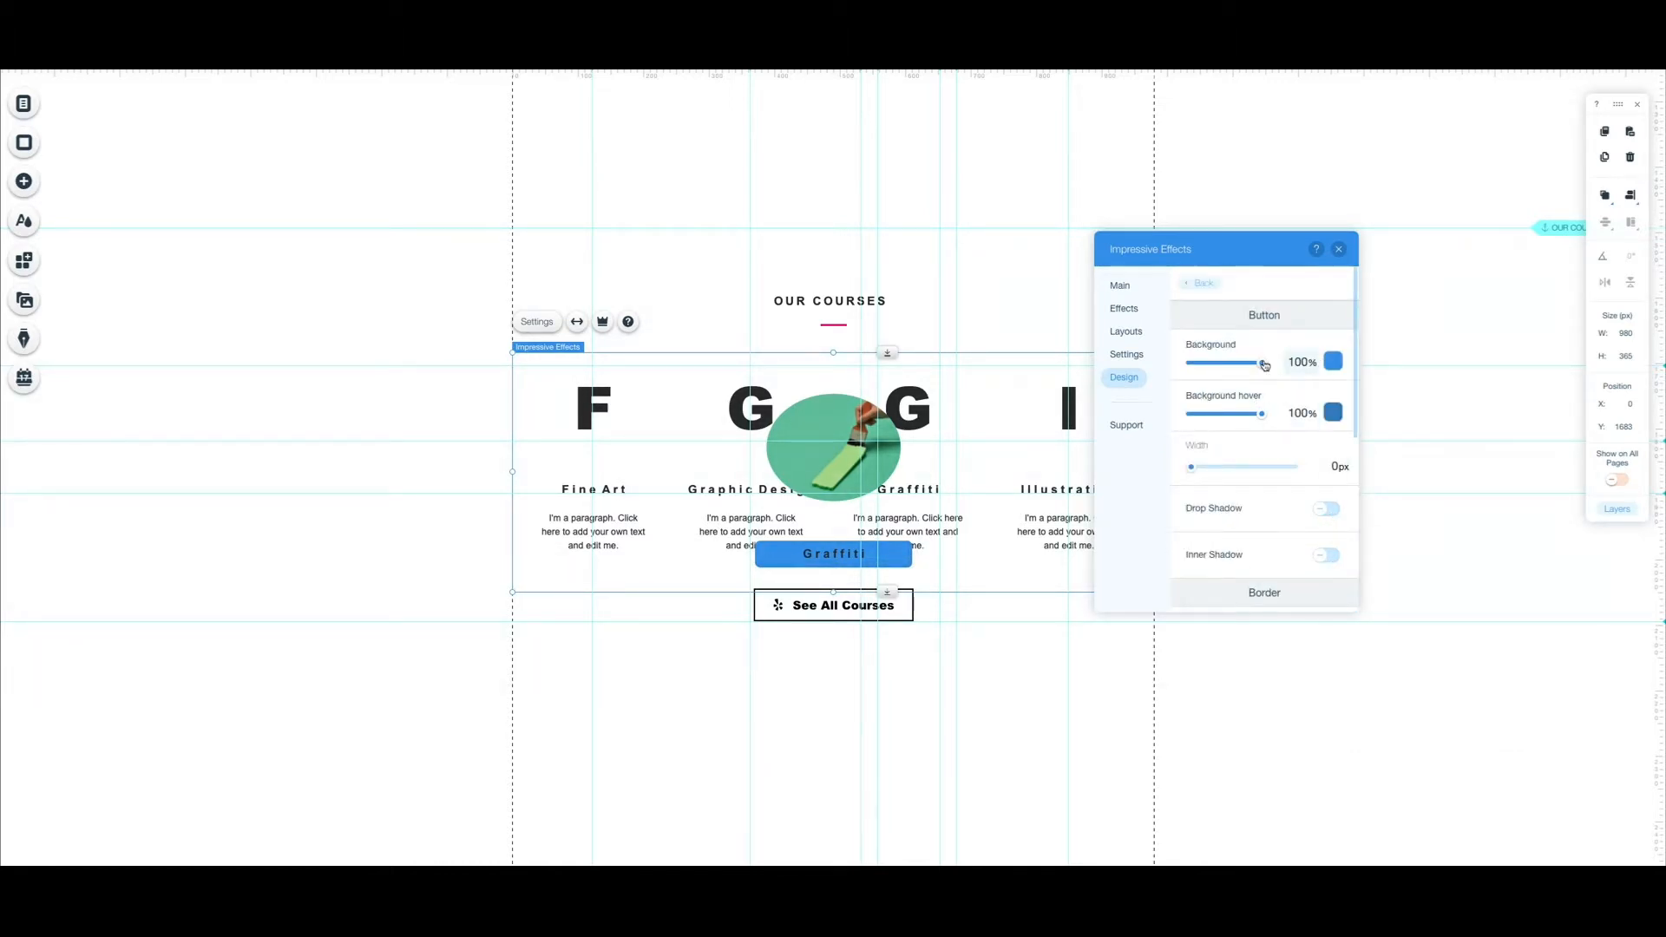
drag(1264, 365, 1189, 364)
drag(1261, 414, 1186, 420)
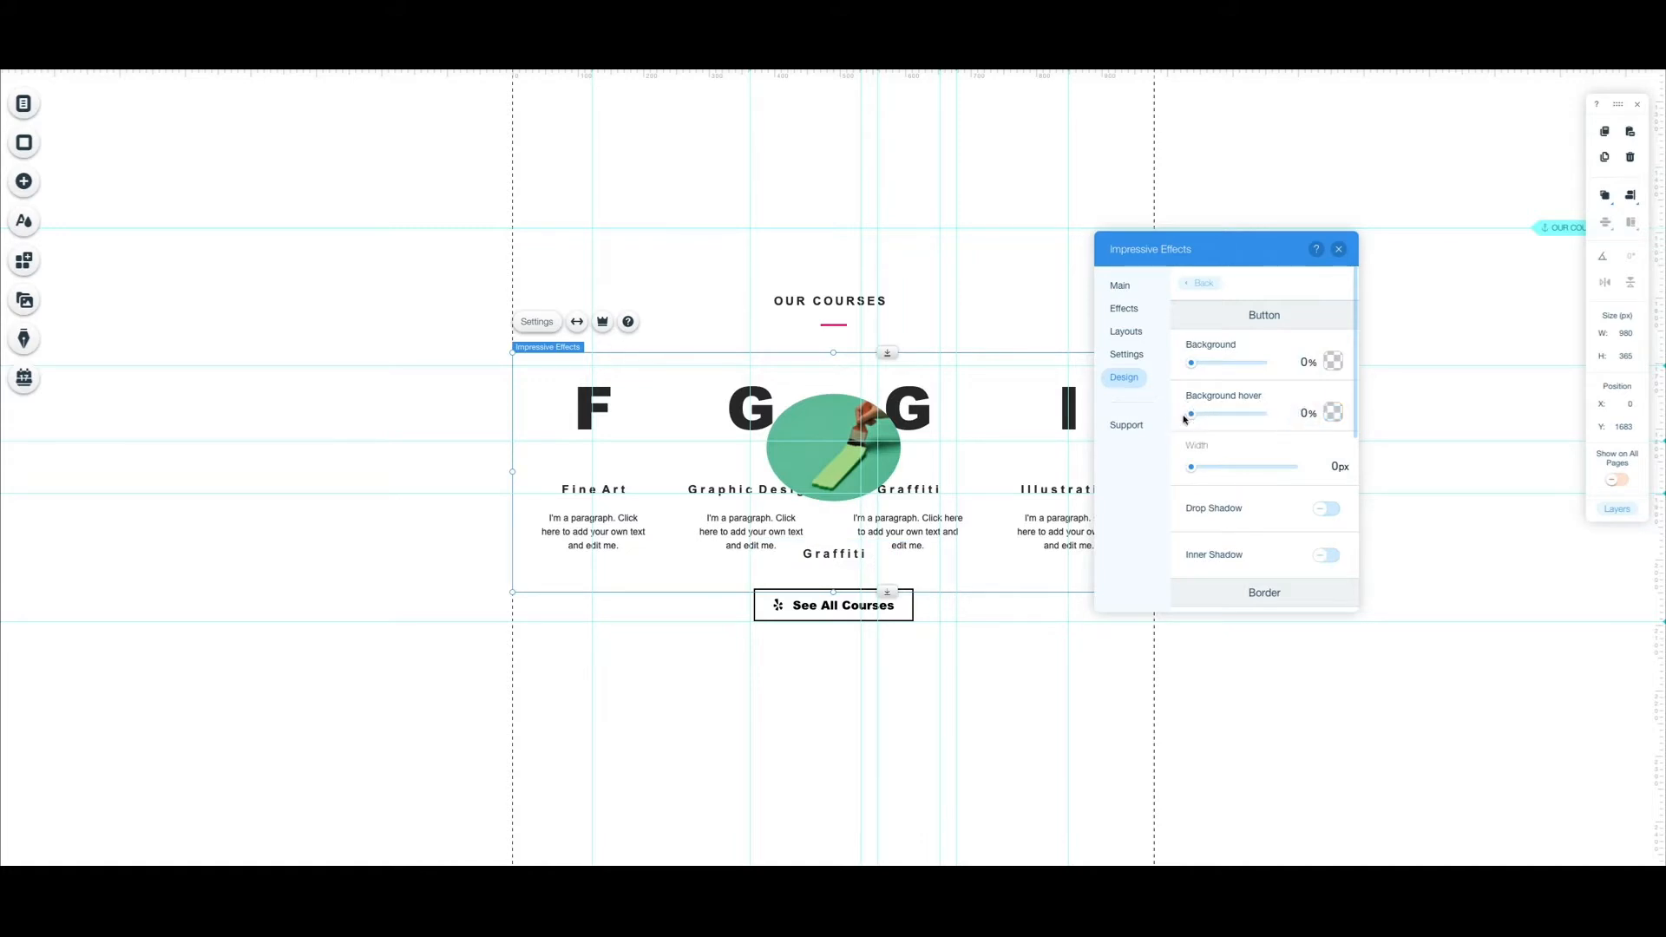
- Choose the Shift Down effect for the tooltip and close the Impressive Effects settings
click(1124, 309)
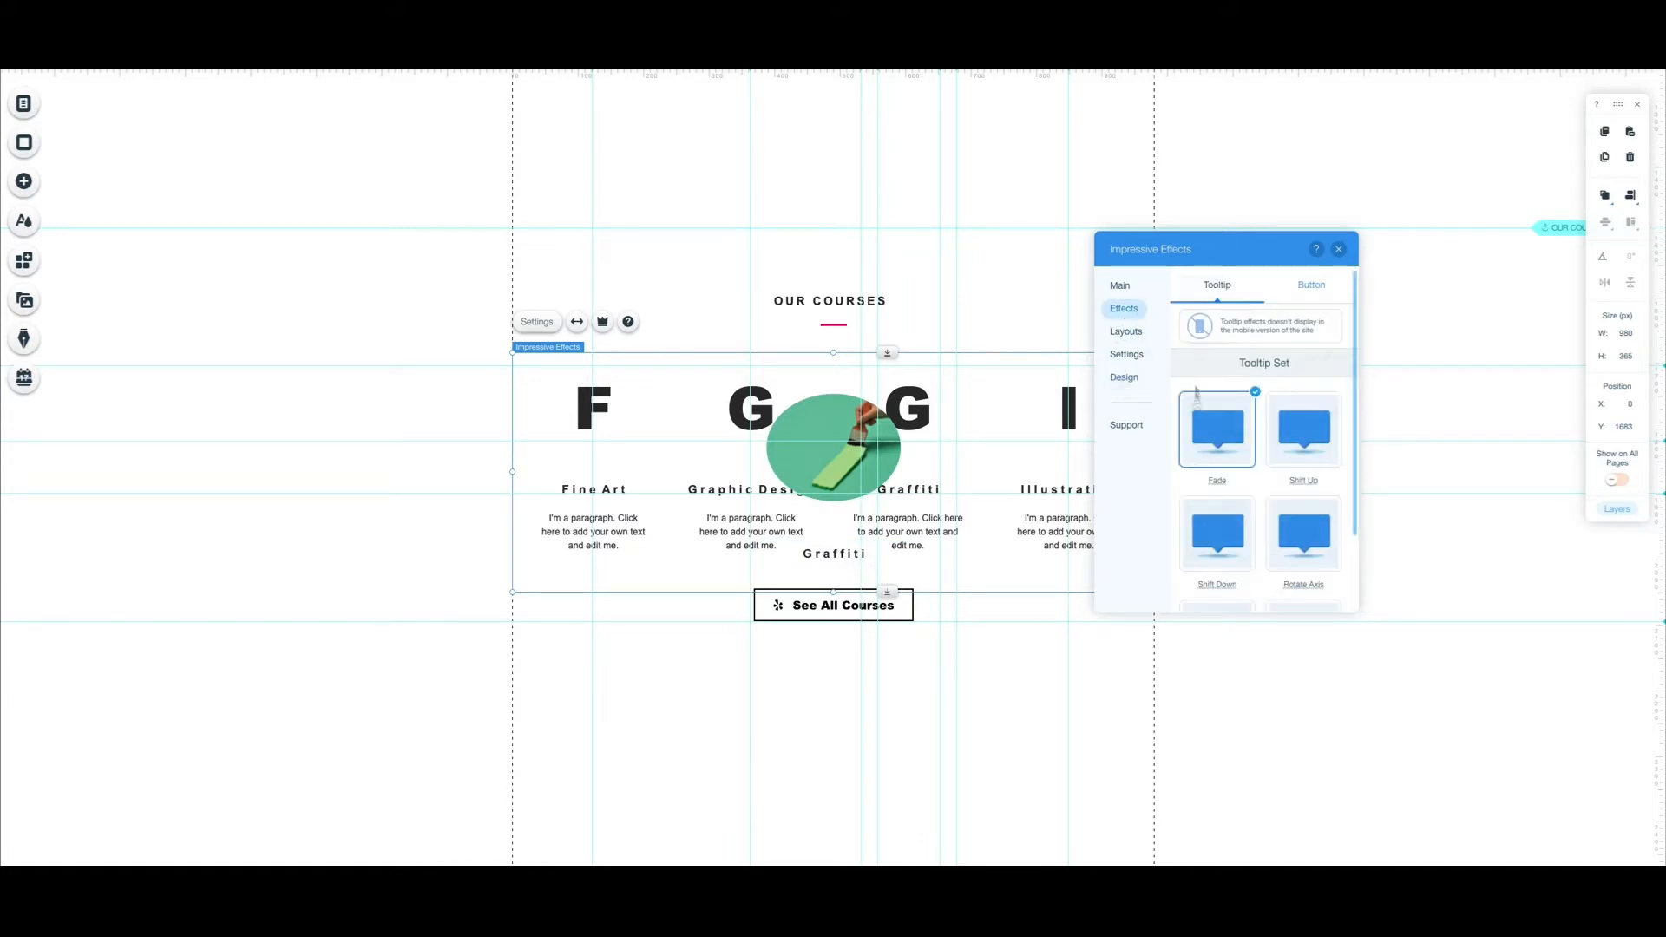
click(1238, 544)
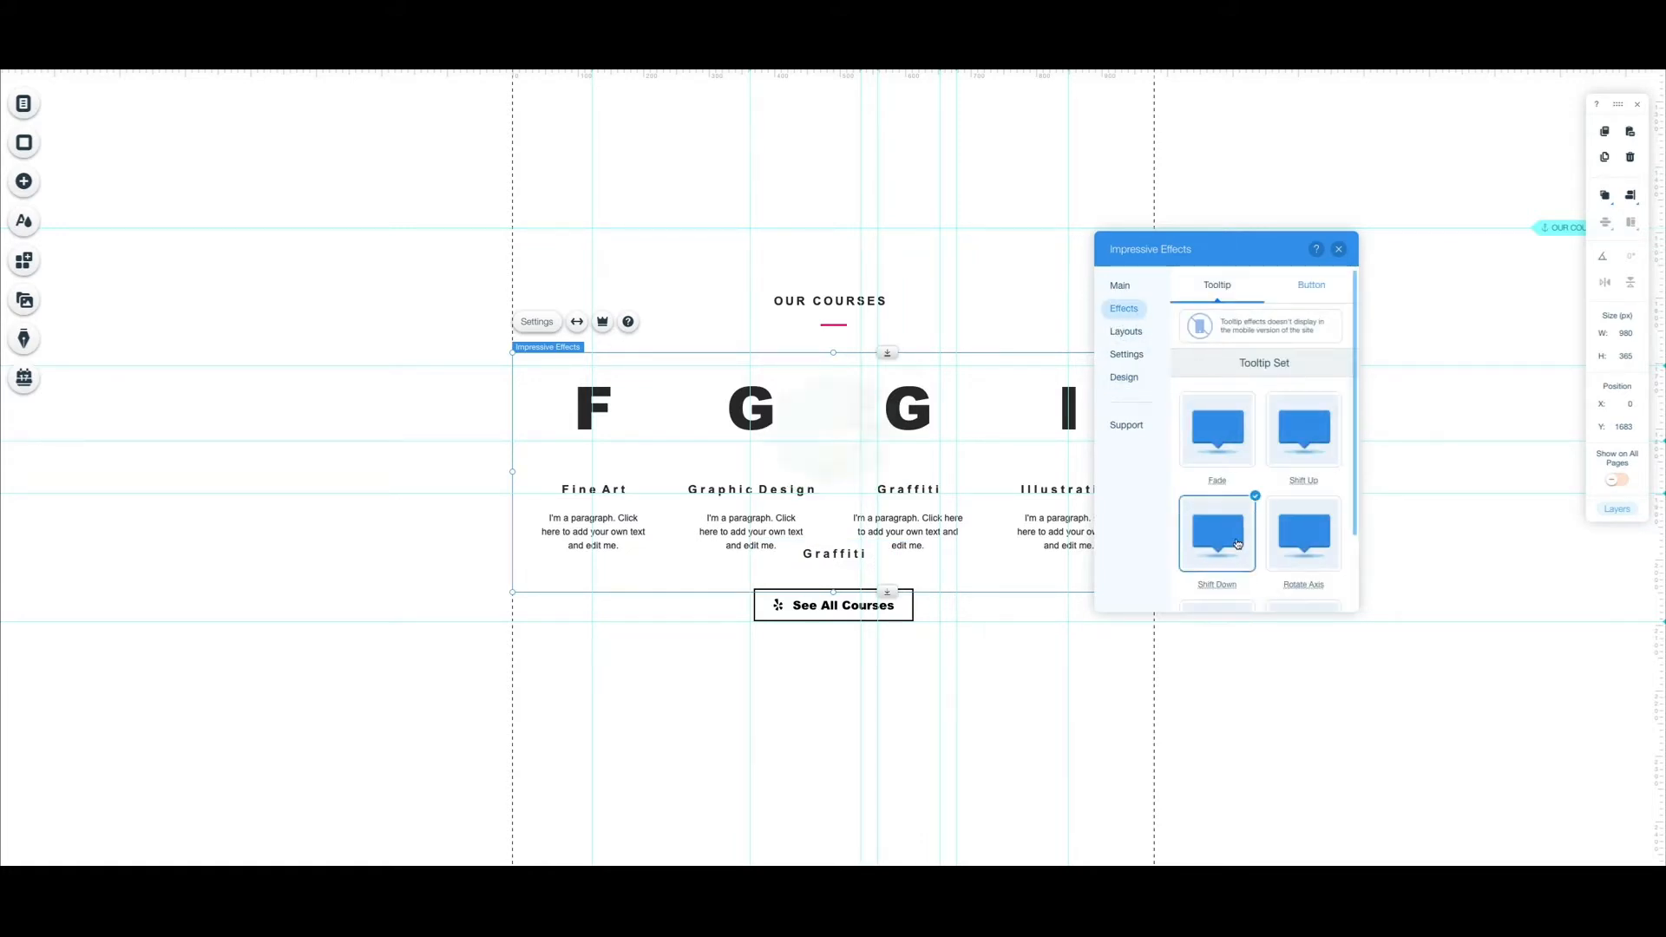
click(1339, 249)
- Resize the tooltip element to about 146 by 298 px and place it over the Graffiti column at about X 530, Y 1632
drag(515, 480, 860, 509)
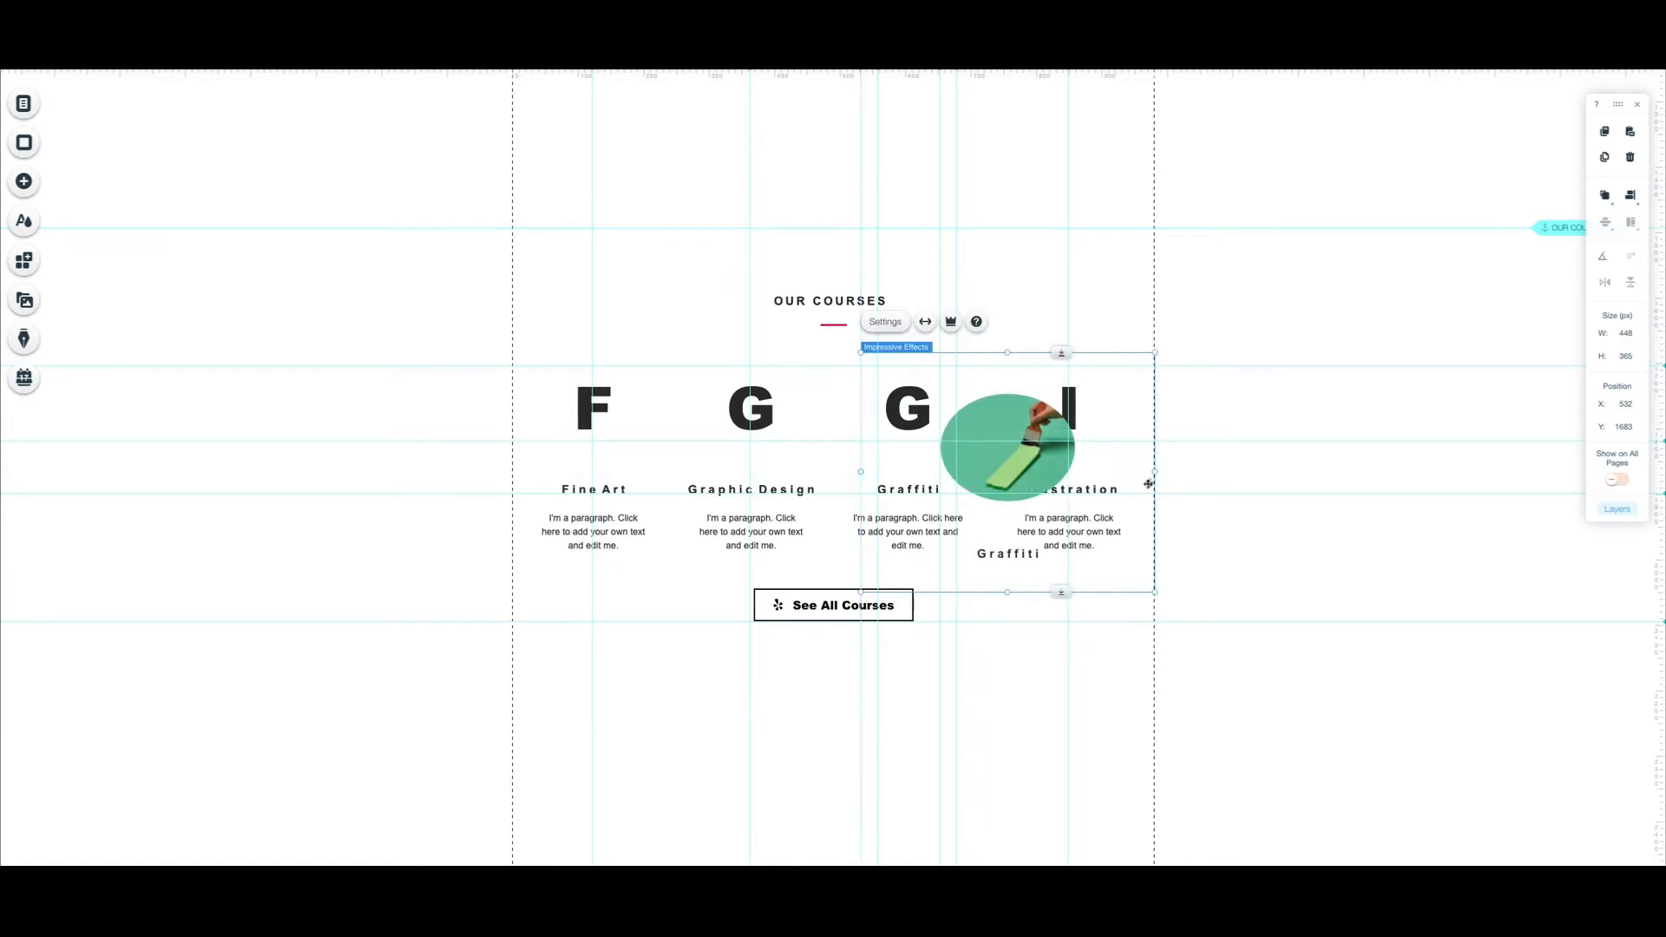
drag(1155, 477, 911, 405)
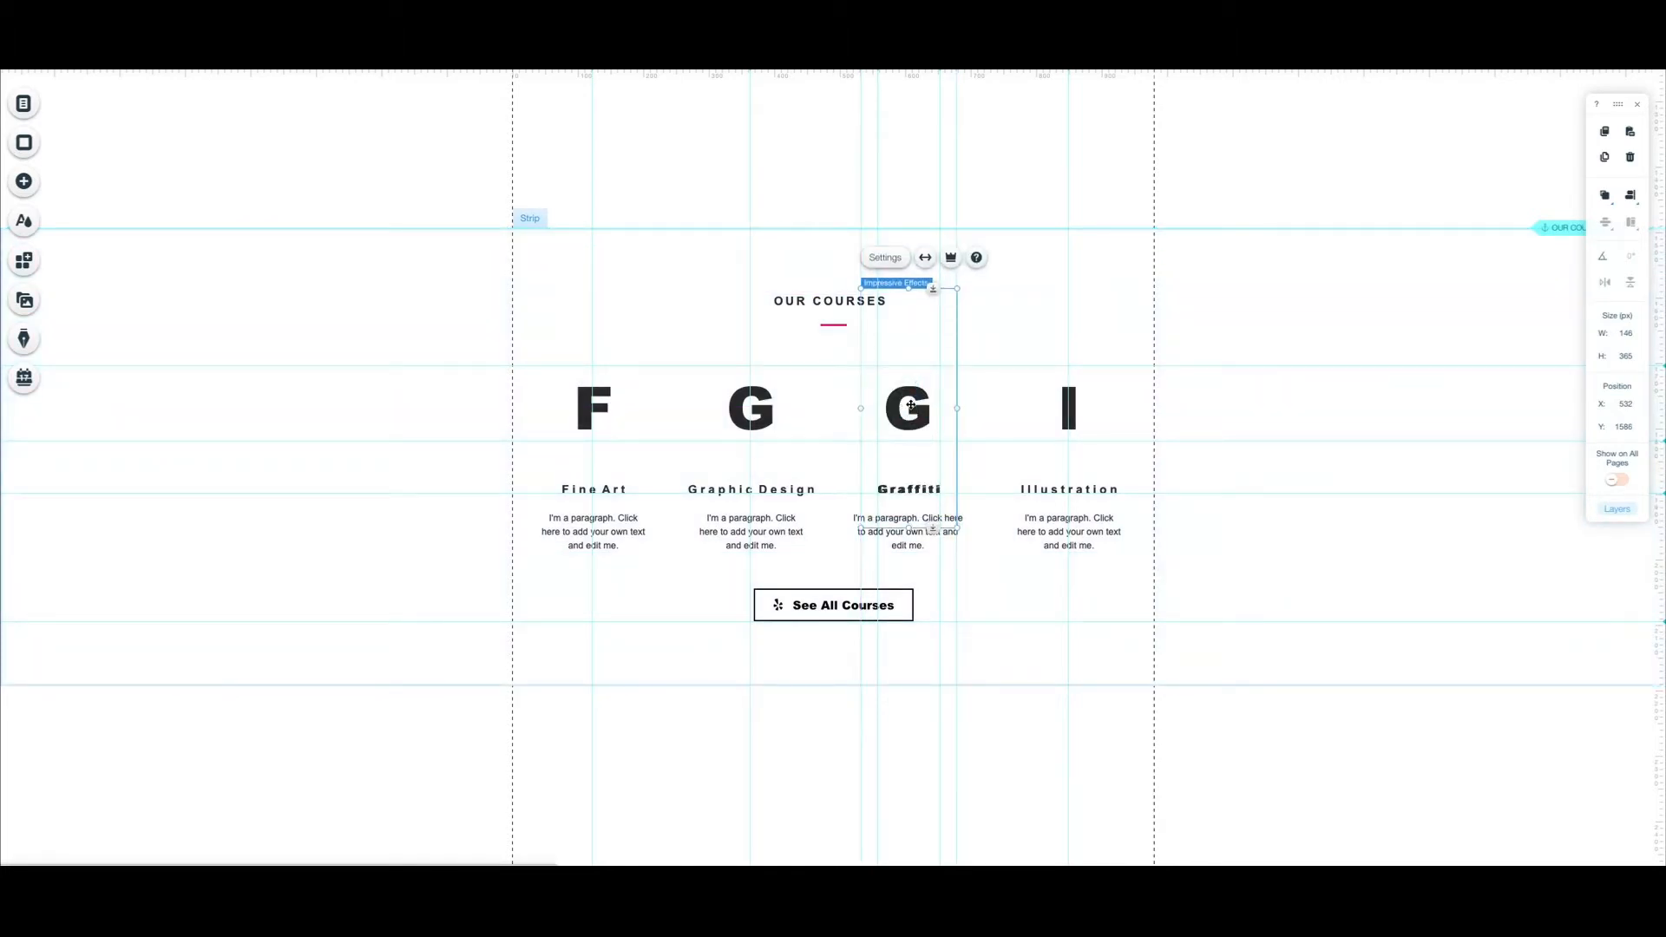
key(Left)
key(Left)
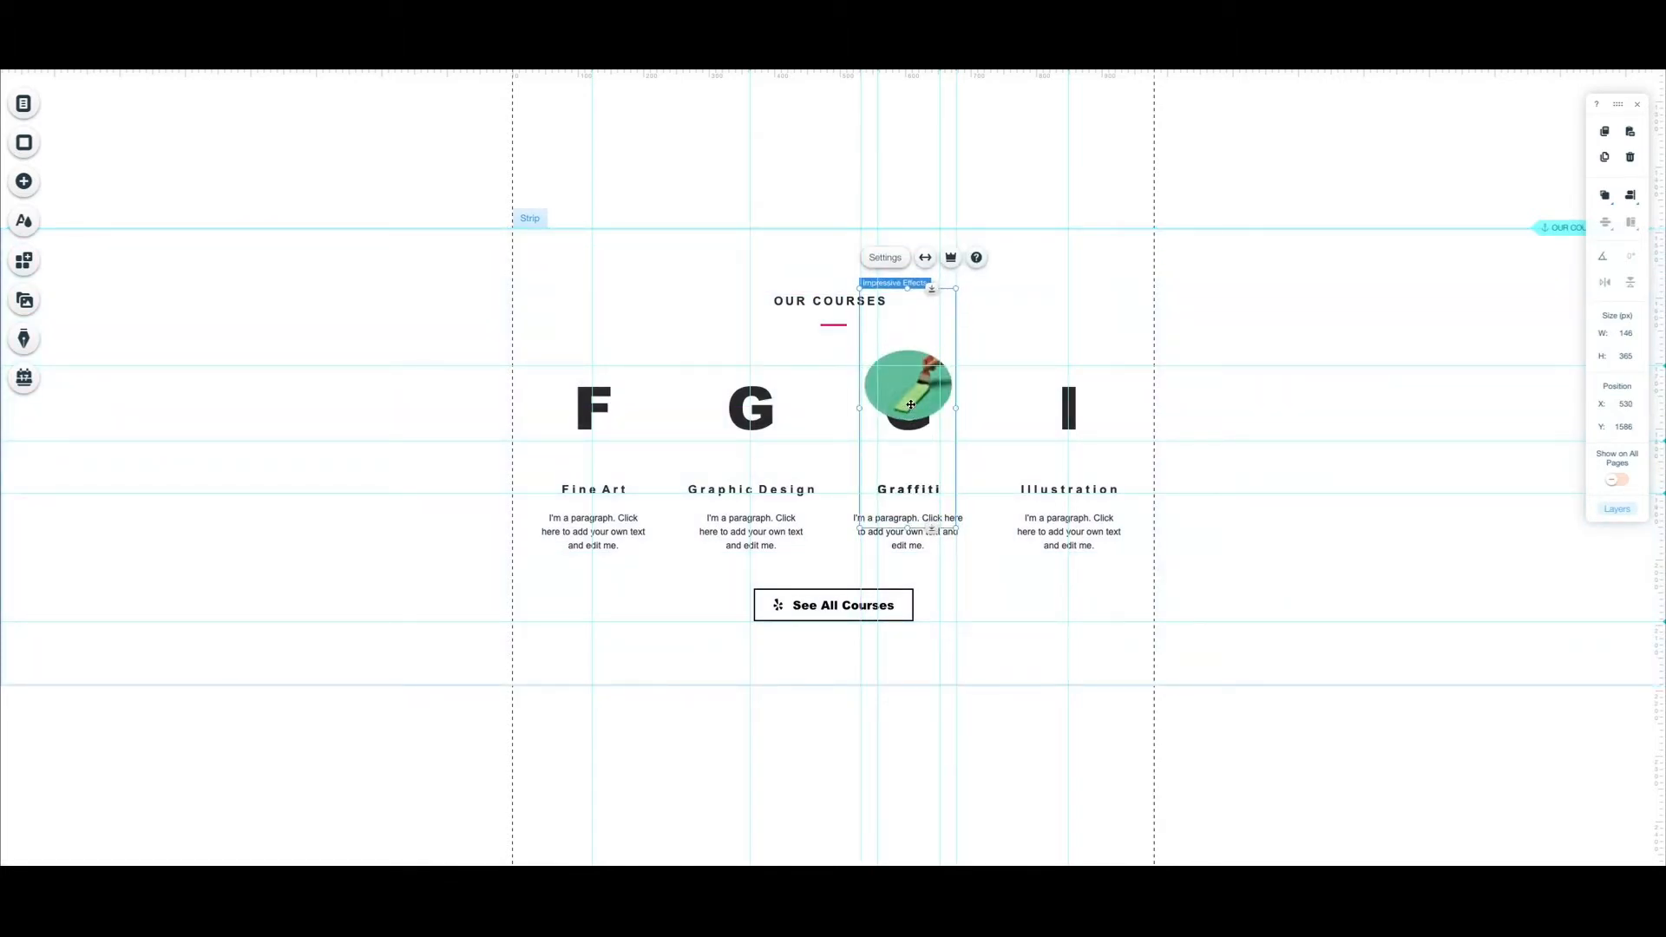
drag(908, 298, 907, 328)
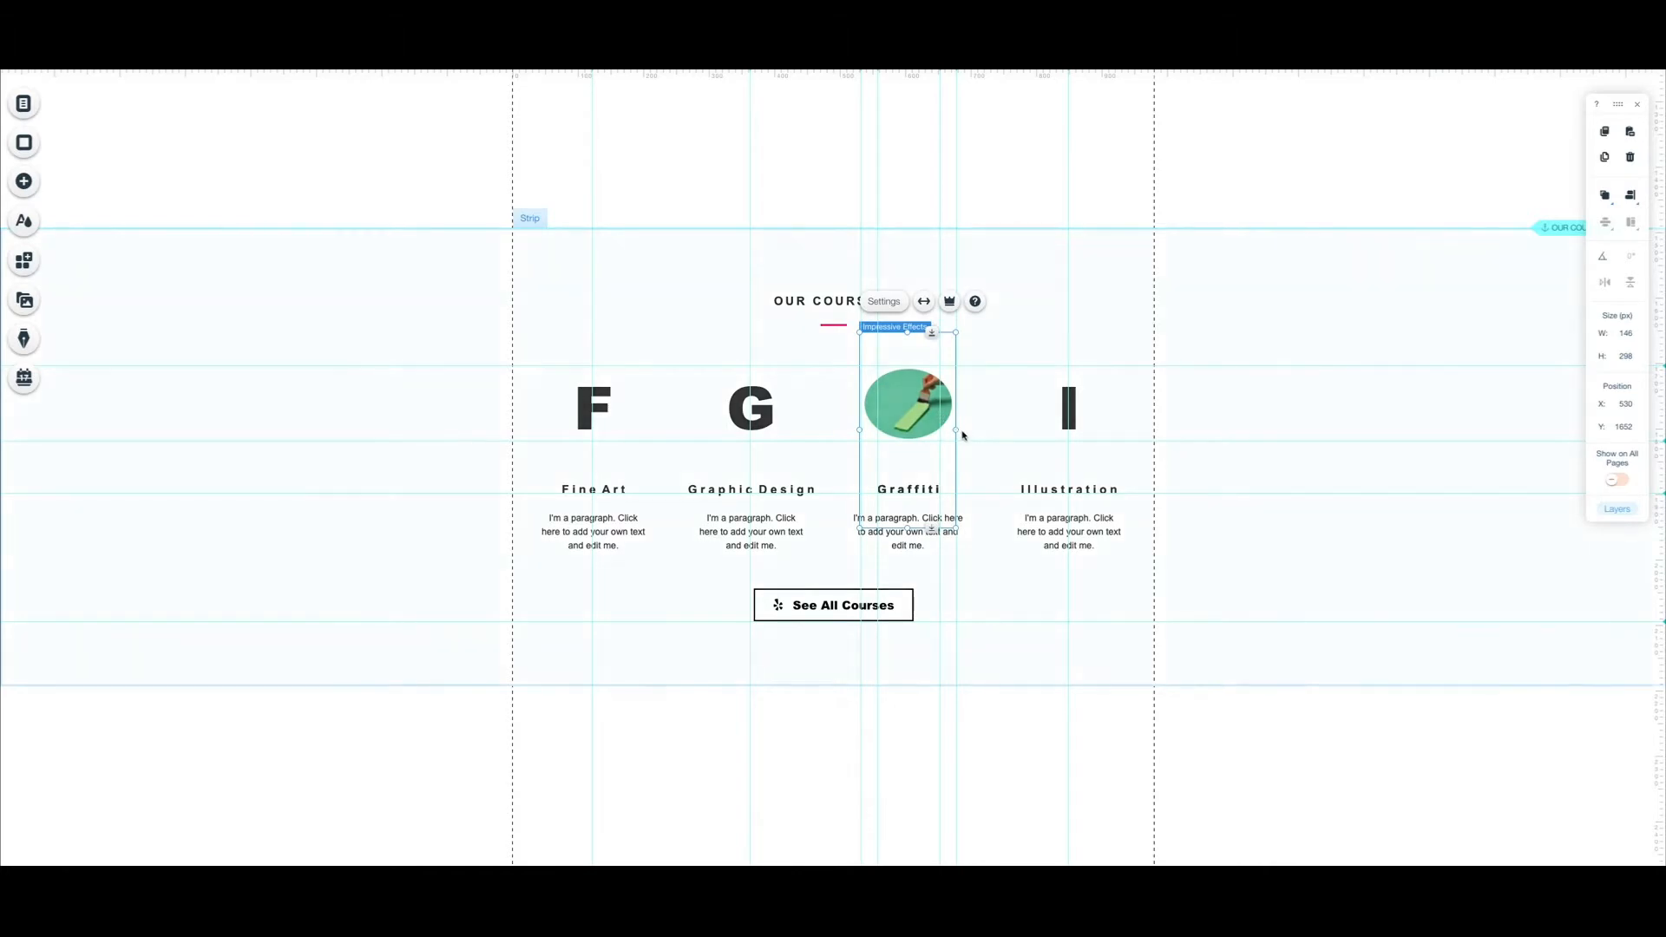
drag(958, 430, 964, 432)
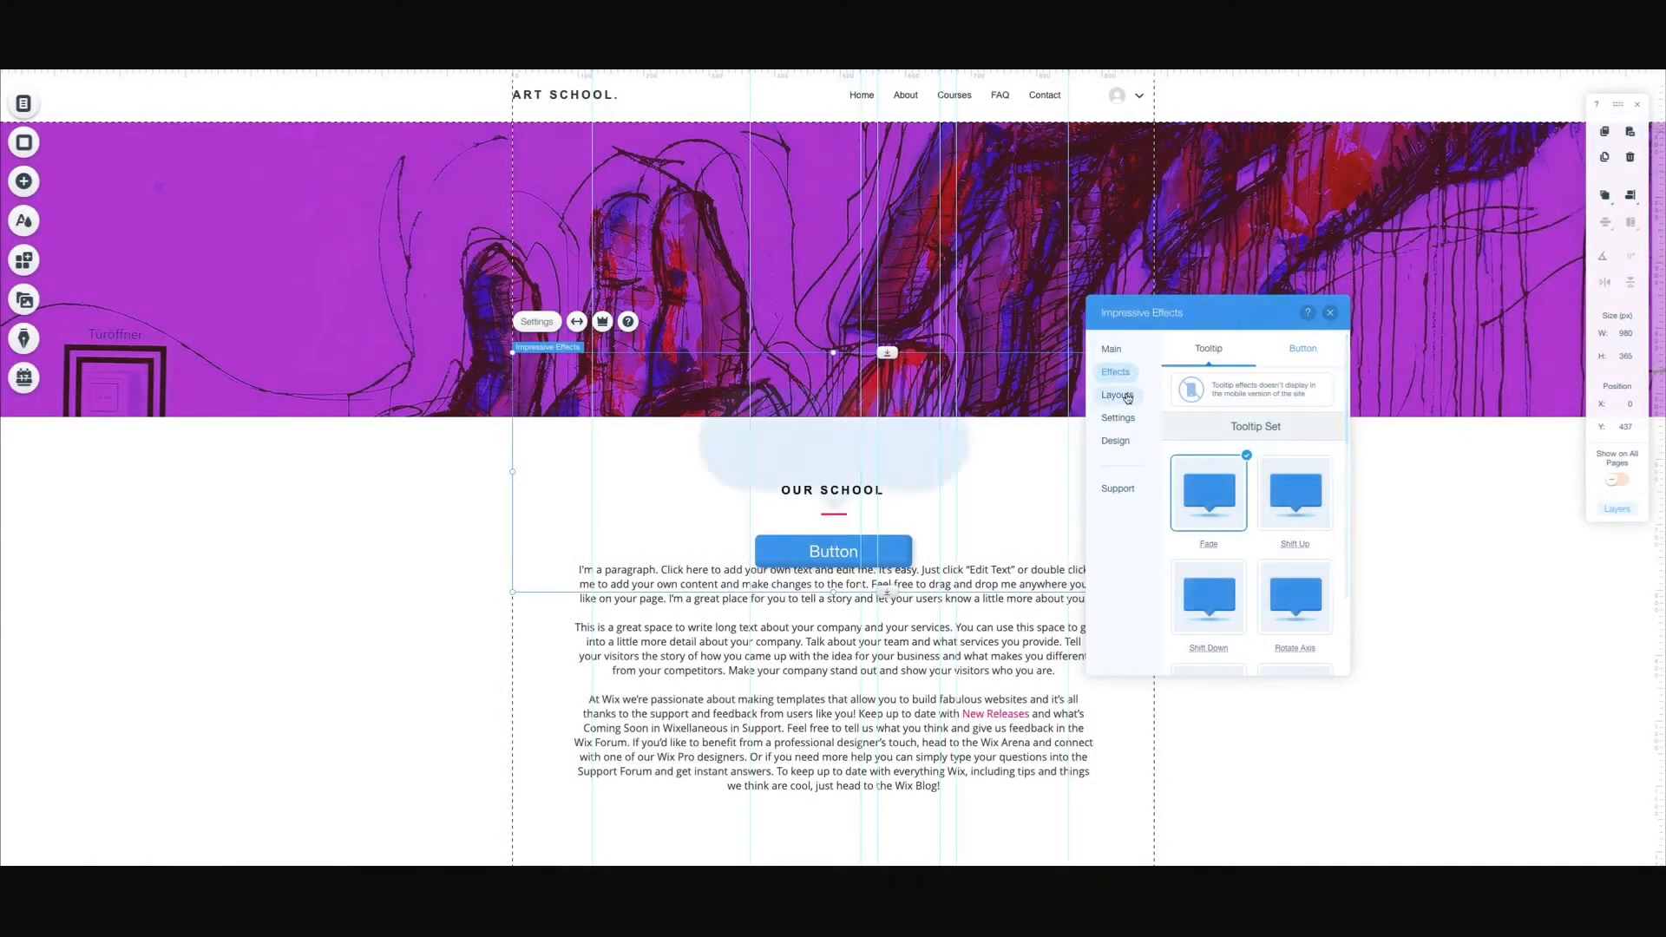
- Apply the Boom layout to the second tooltip and set its button text to "New Releases"
click(1118, 396)
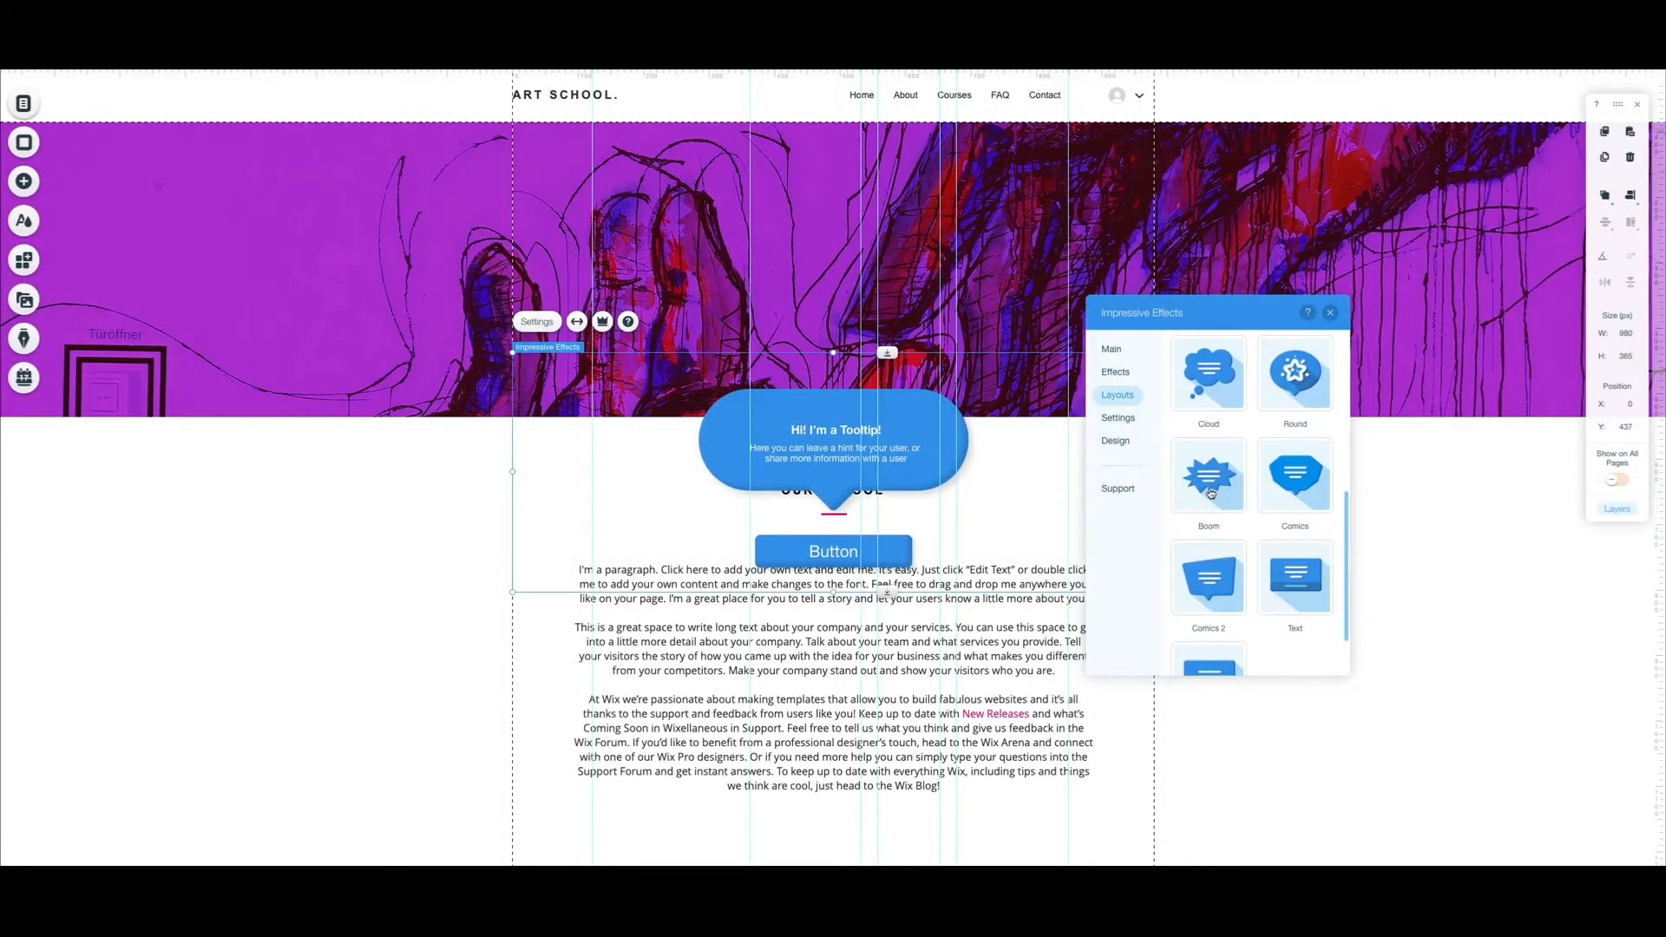
click(1211, 493)
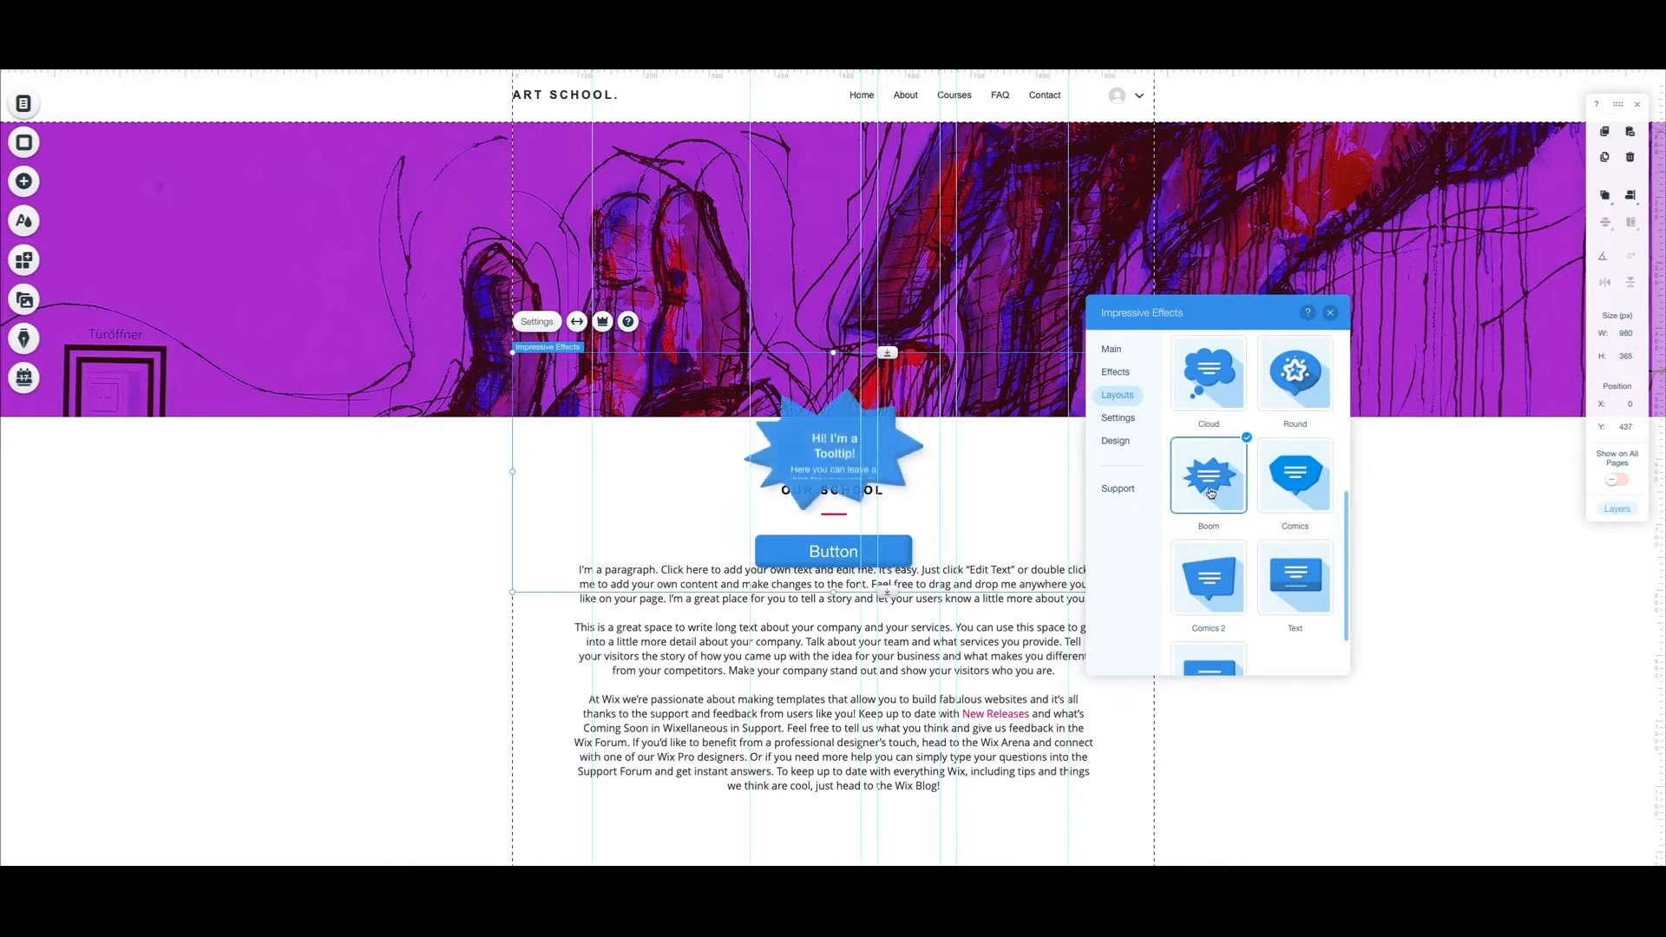
click(1119, 417)
click(1220, 389)
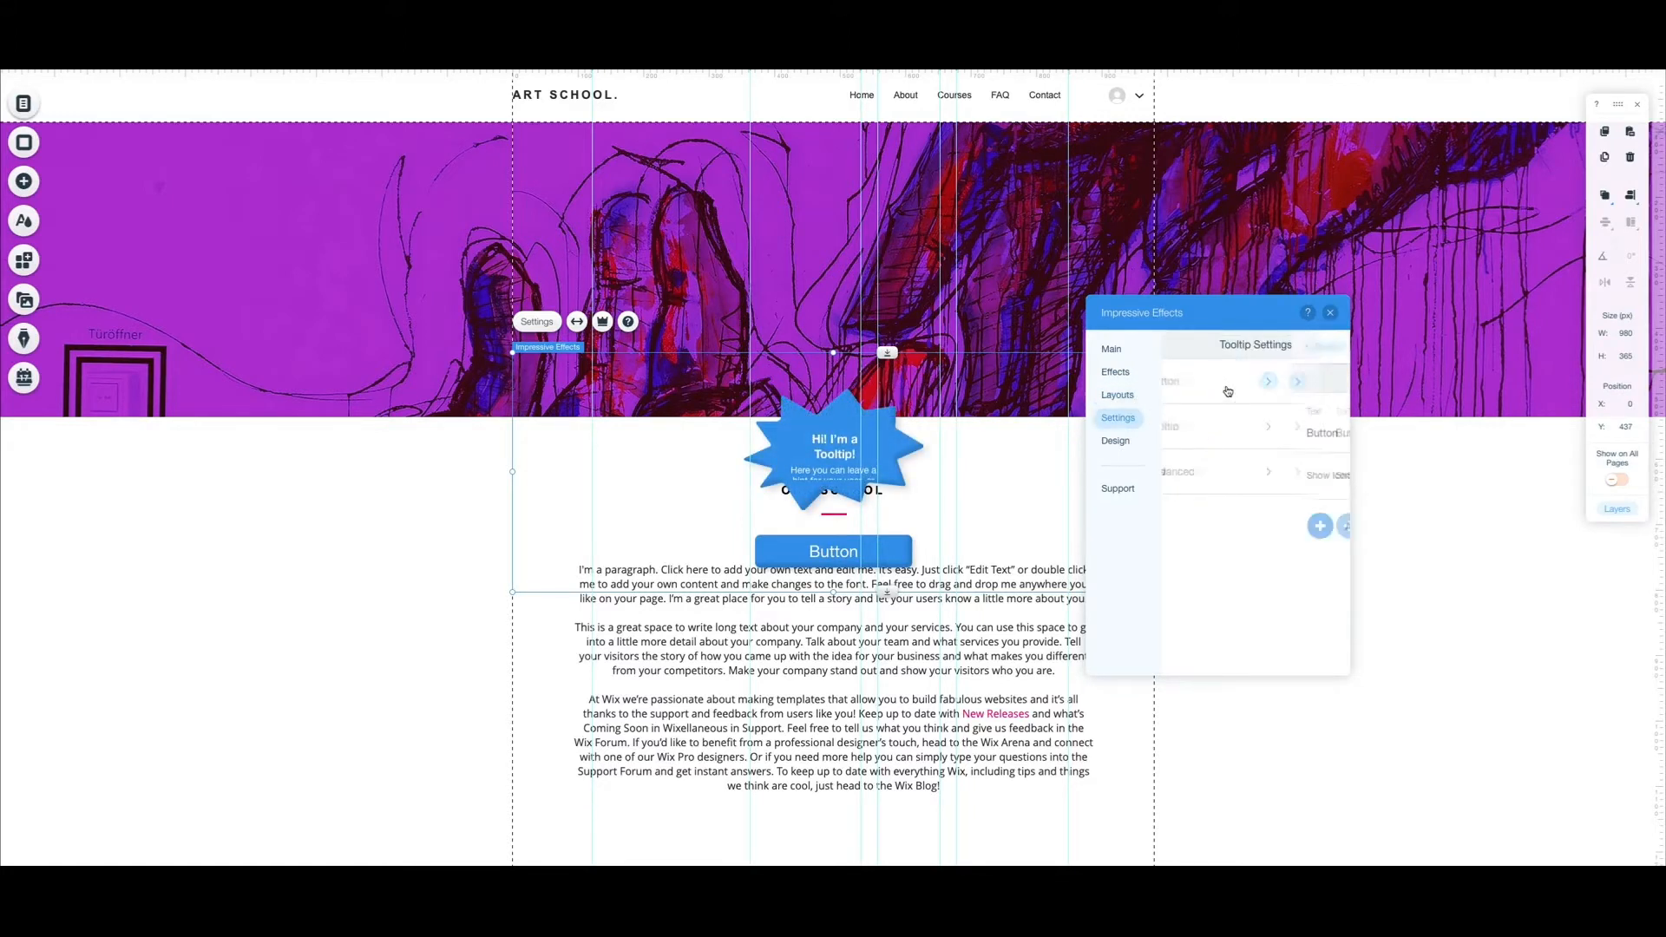
click(1216, 434)
key(ctrl+a)
text(New Releases)
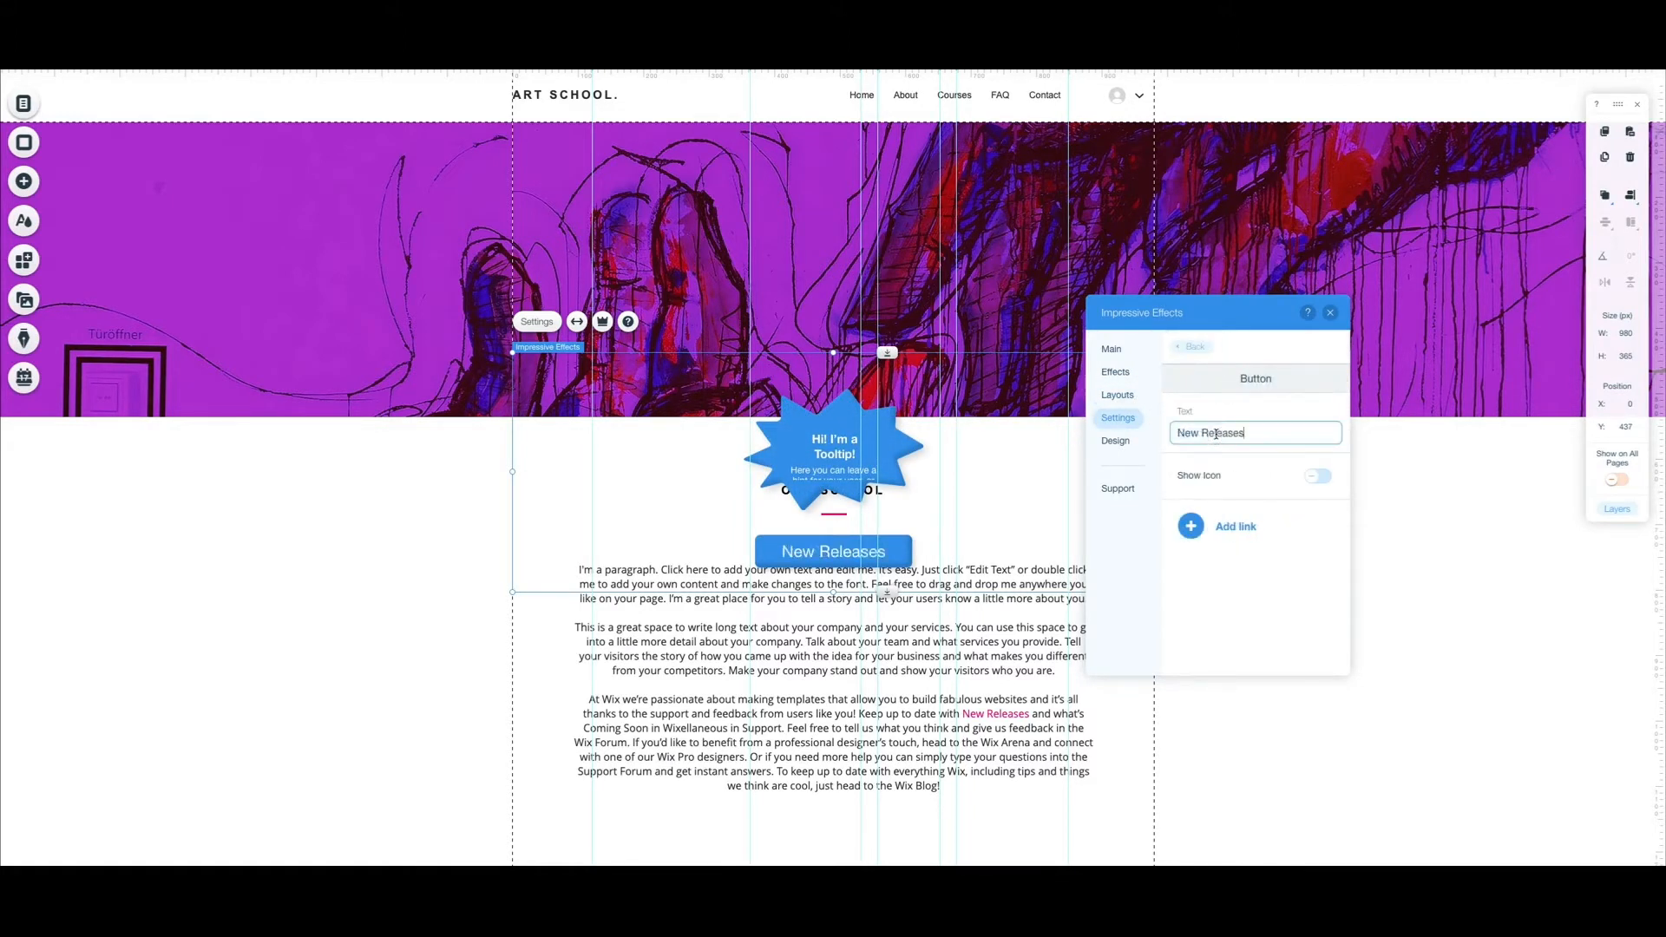
click(1246, 565)
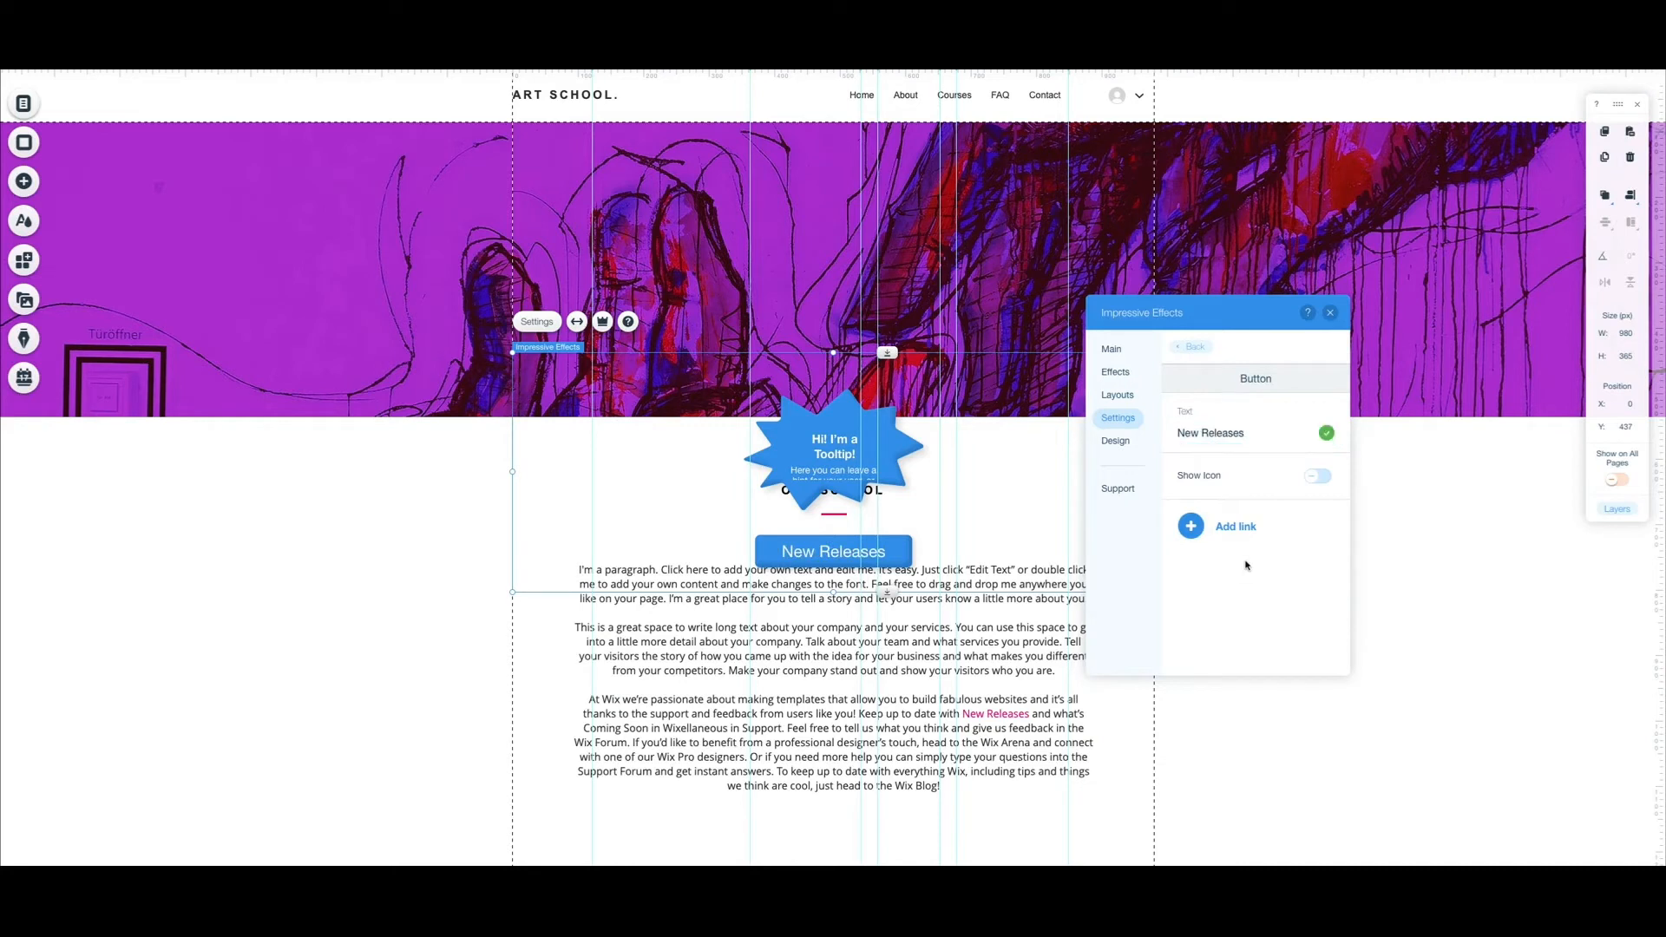
- Set the tooltip title to "15 June" and clear its body text
click(1189, 346)
click(1182, 425)
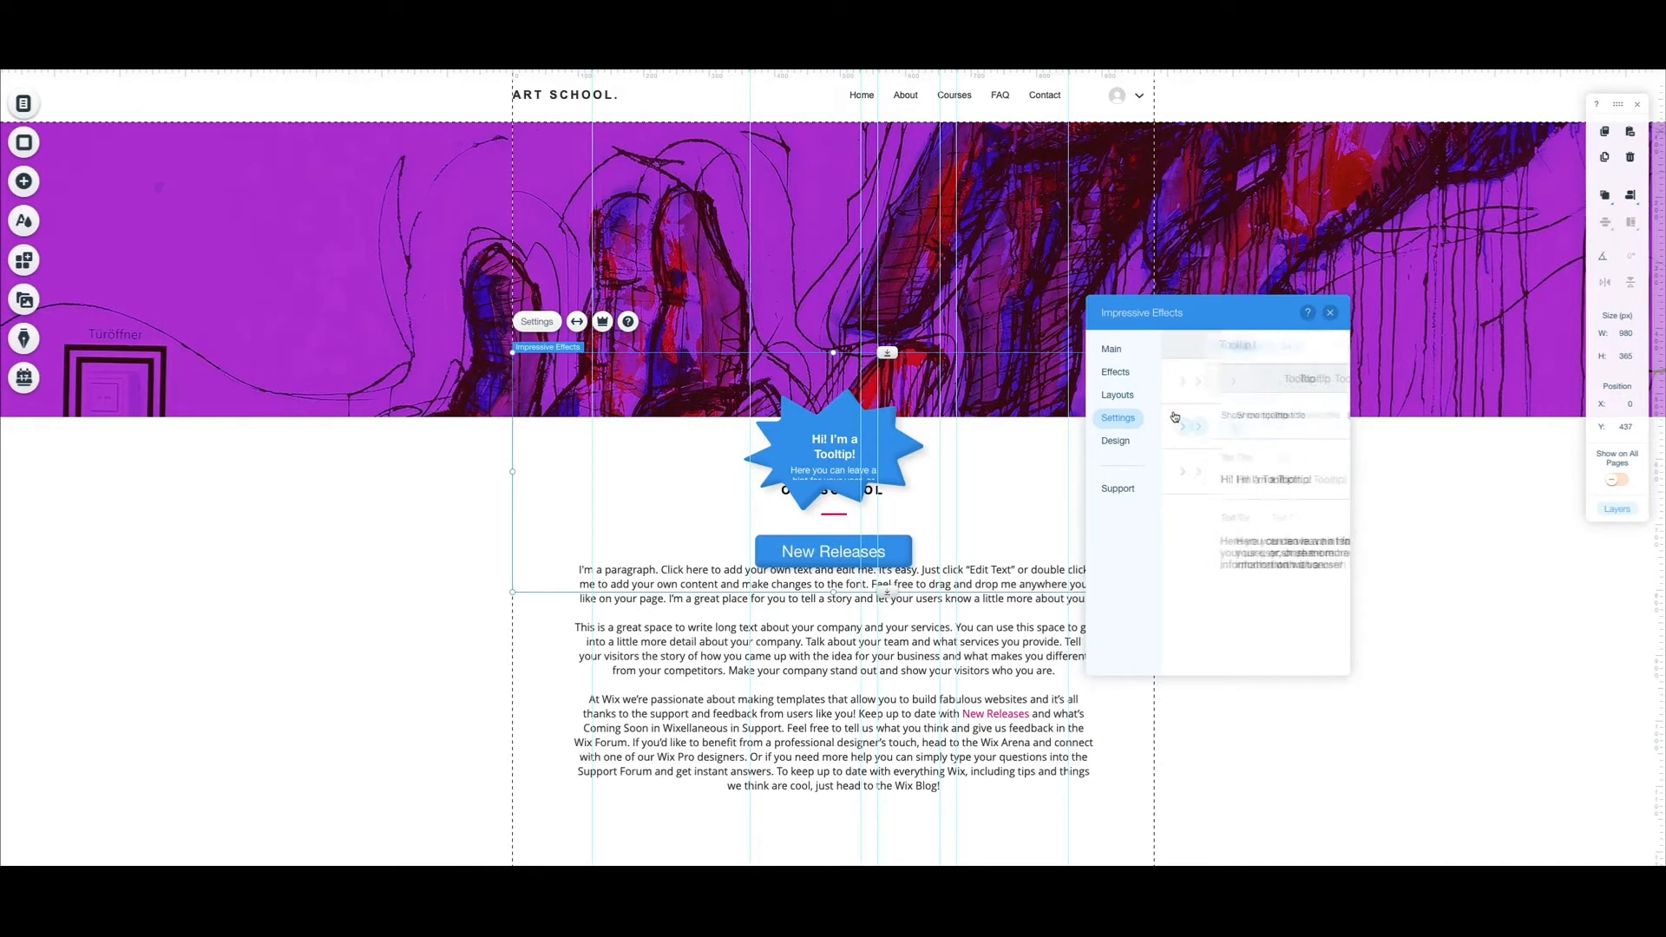
click(1196, 479)
key(ctrl+a)
text(15 June)
click(1237, 577)
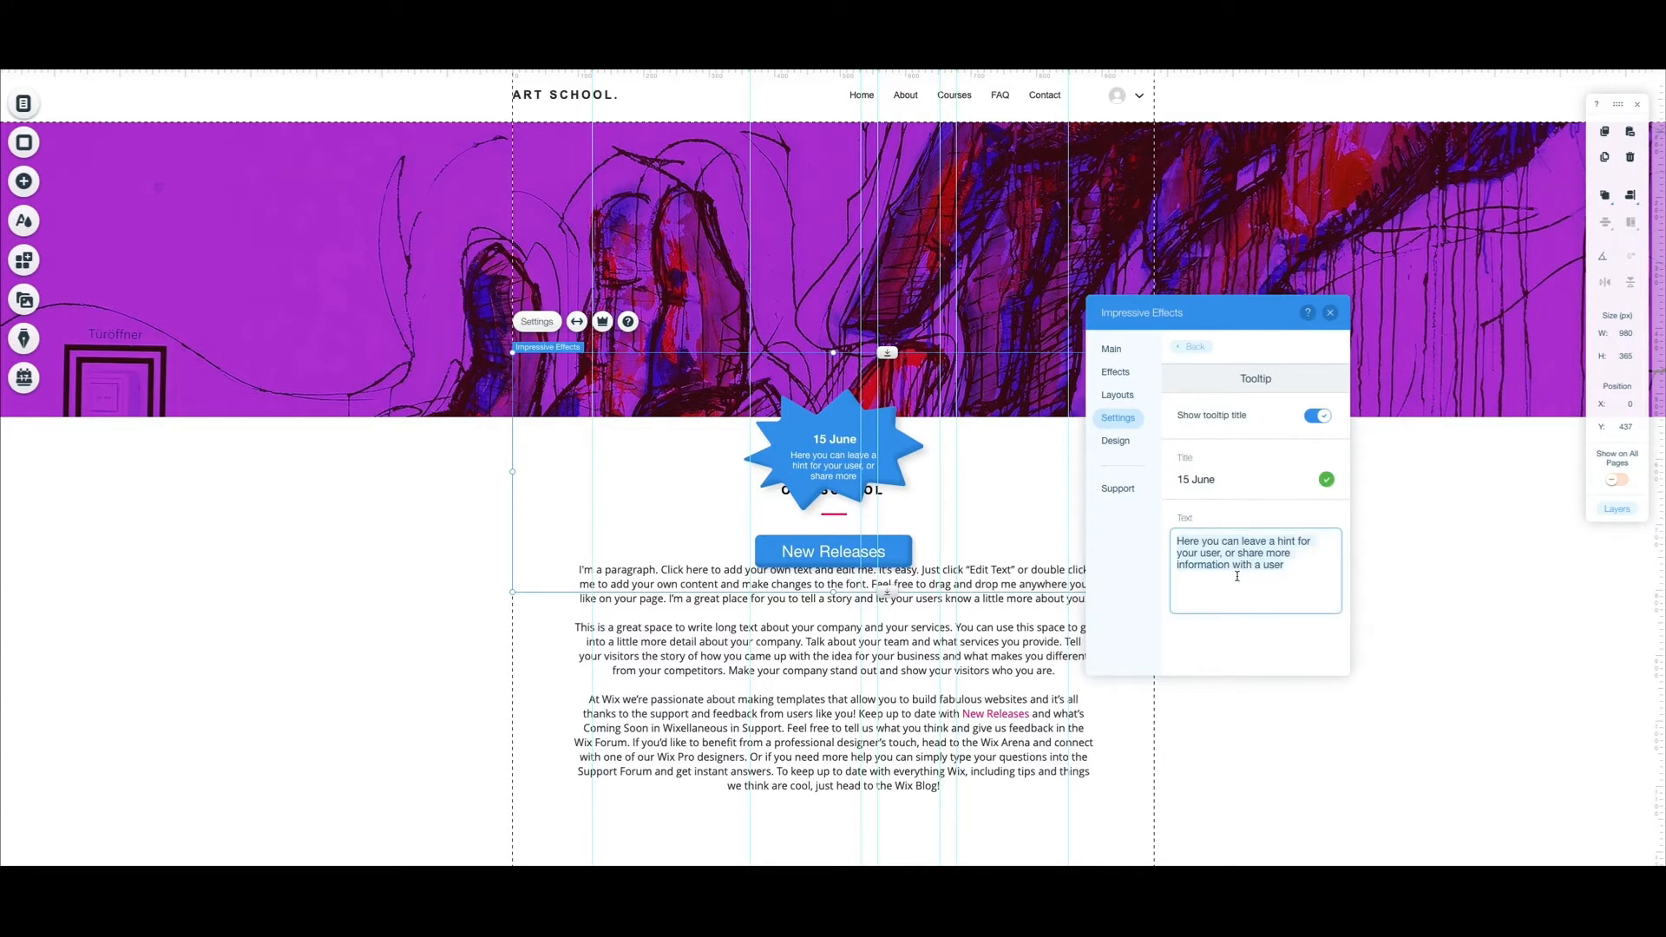
key(ctrl+a)
key(BackSpace)
click(1255, 649)
click(1190, 348)
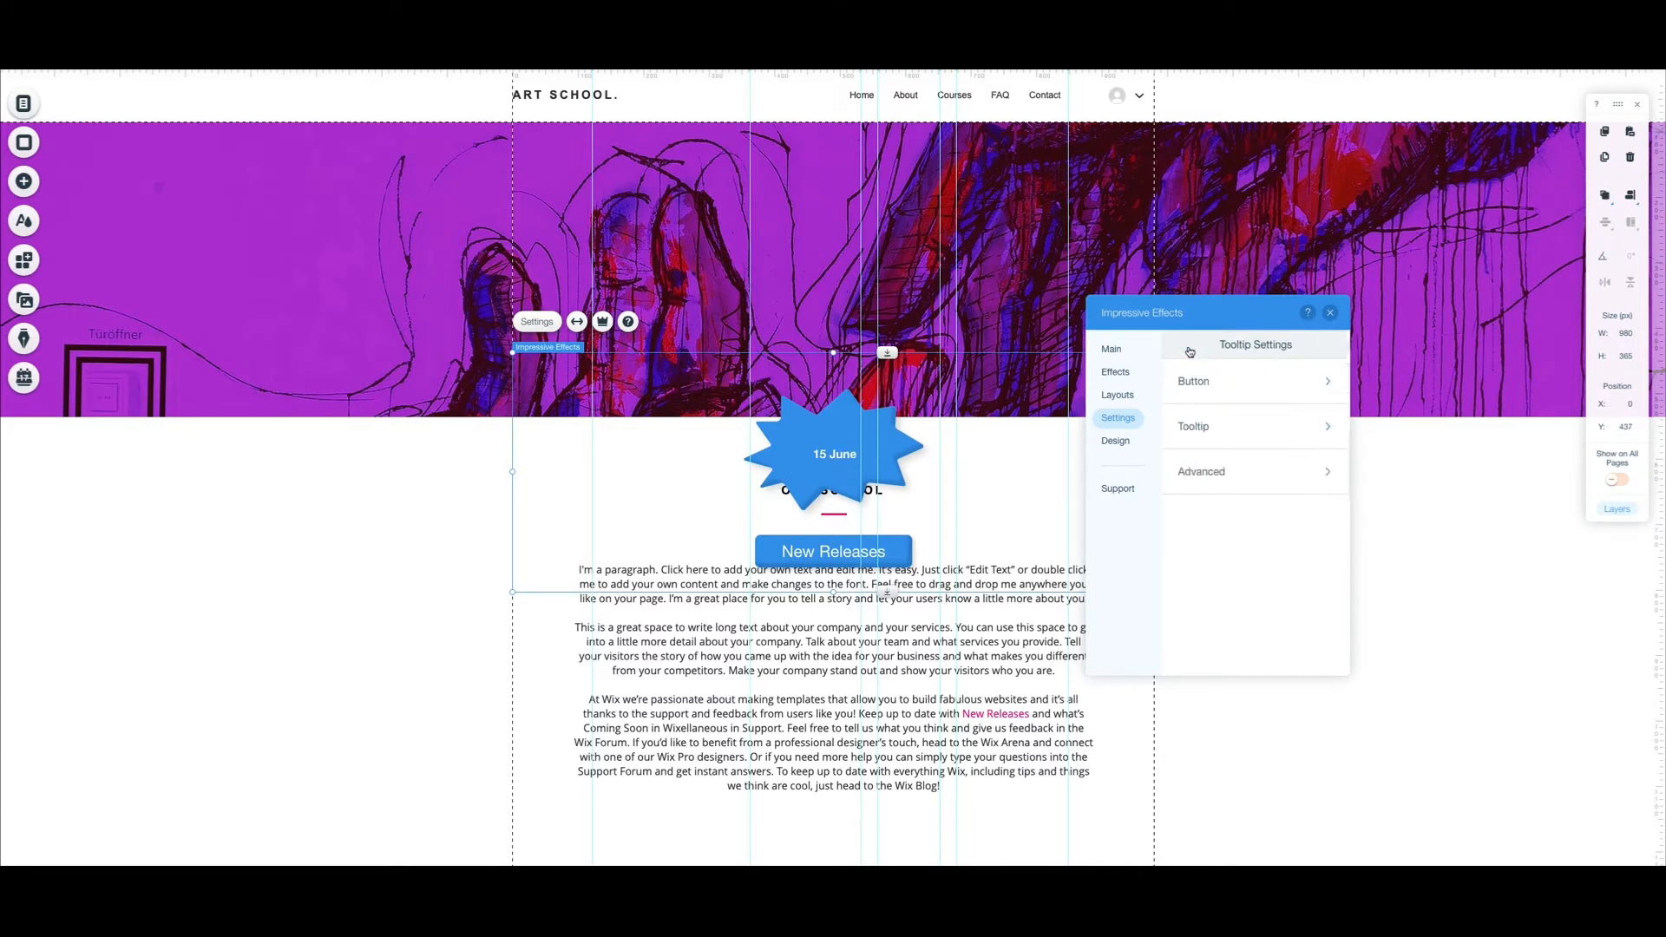
- Enable the tooltip's gradient overlay, with purple as the first background color and very dark purple as the second
click(1118, 448)
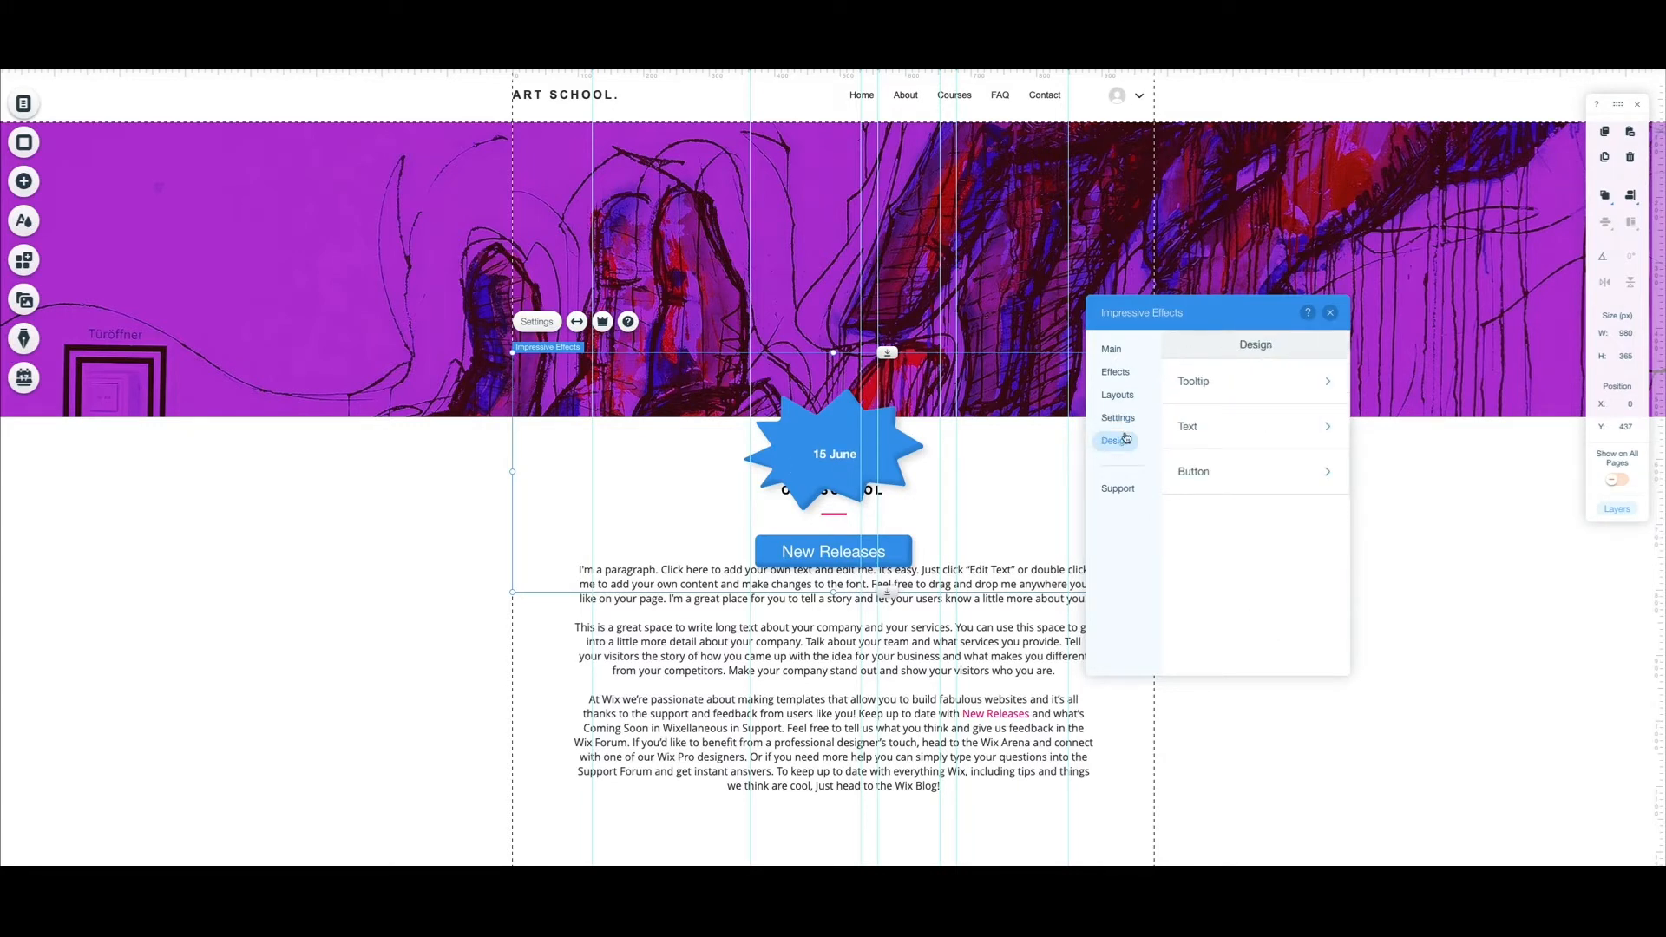
click(1224, 387)
click(1318, 510)
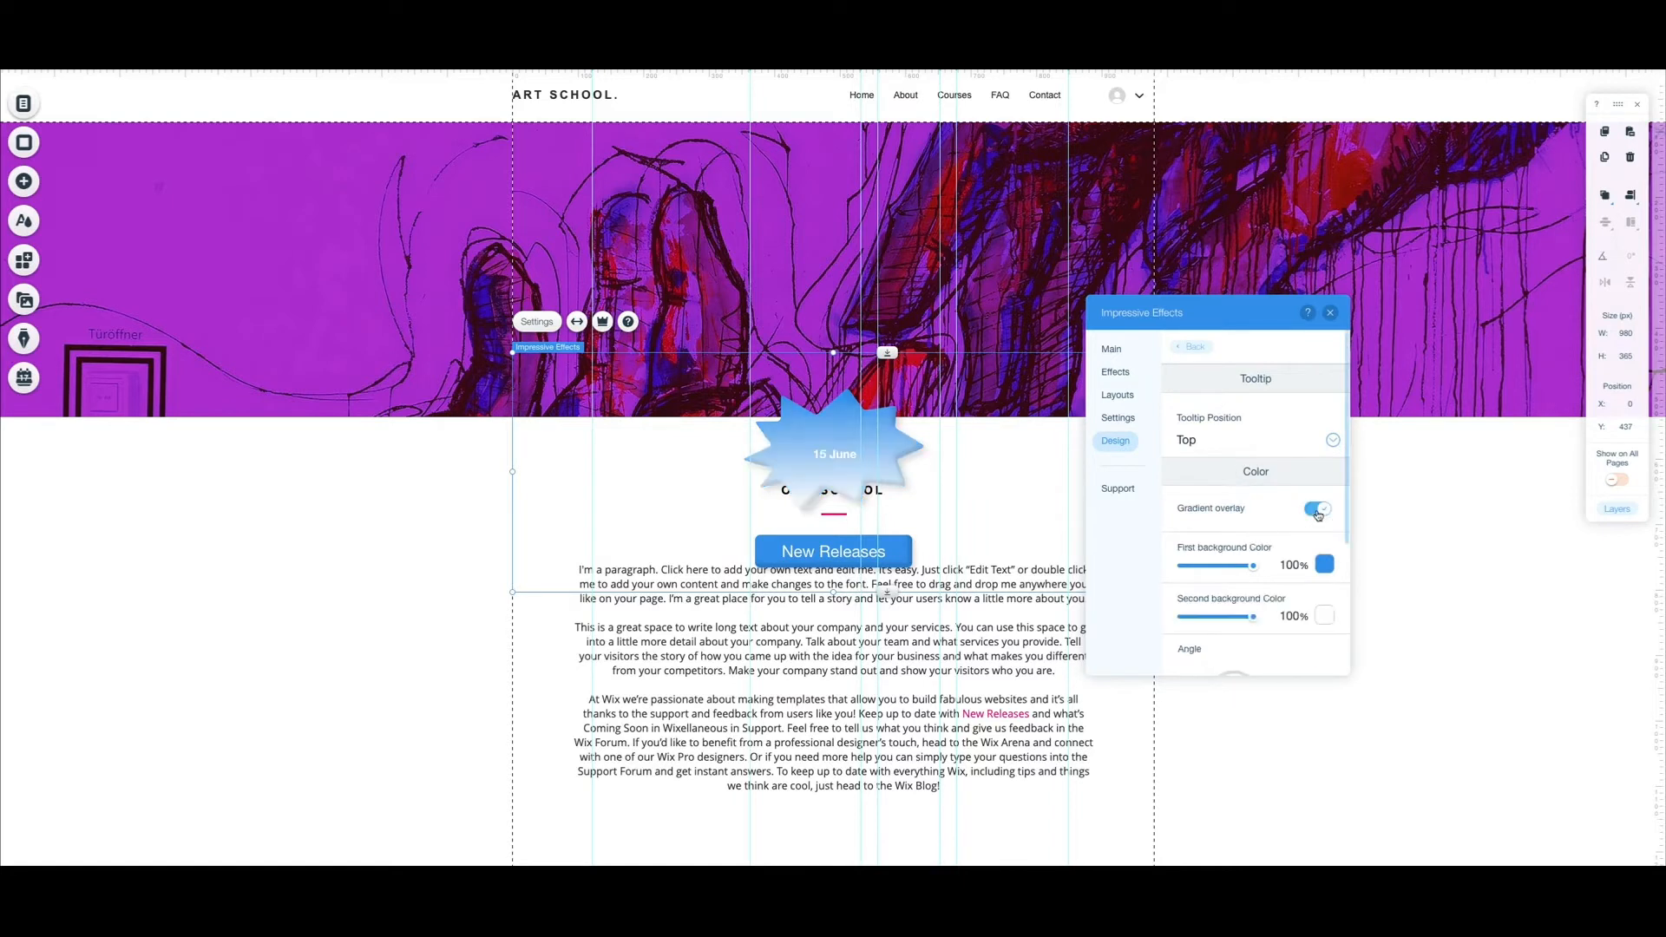
click(1325, 564)
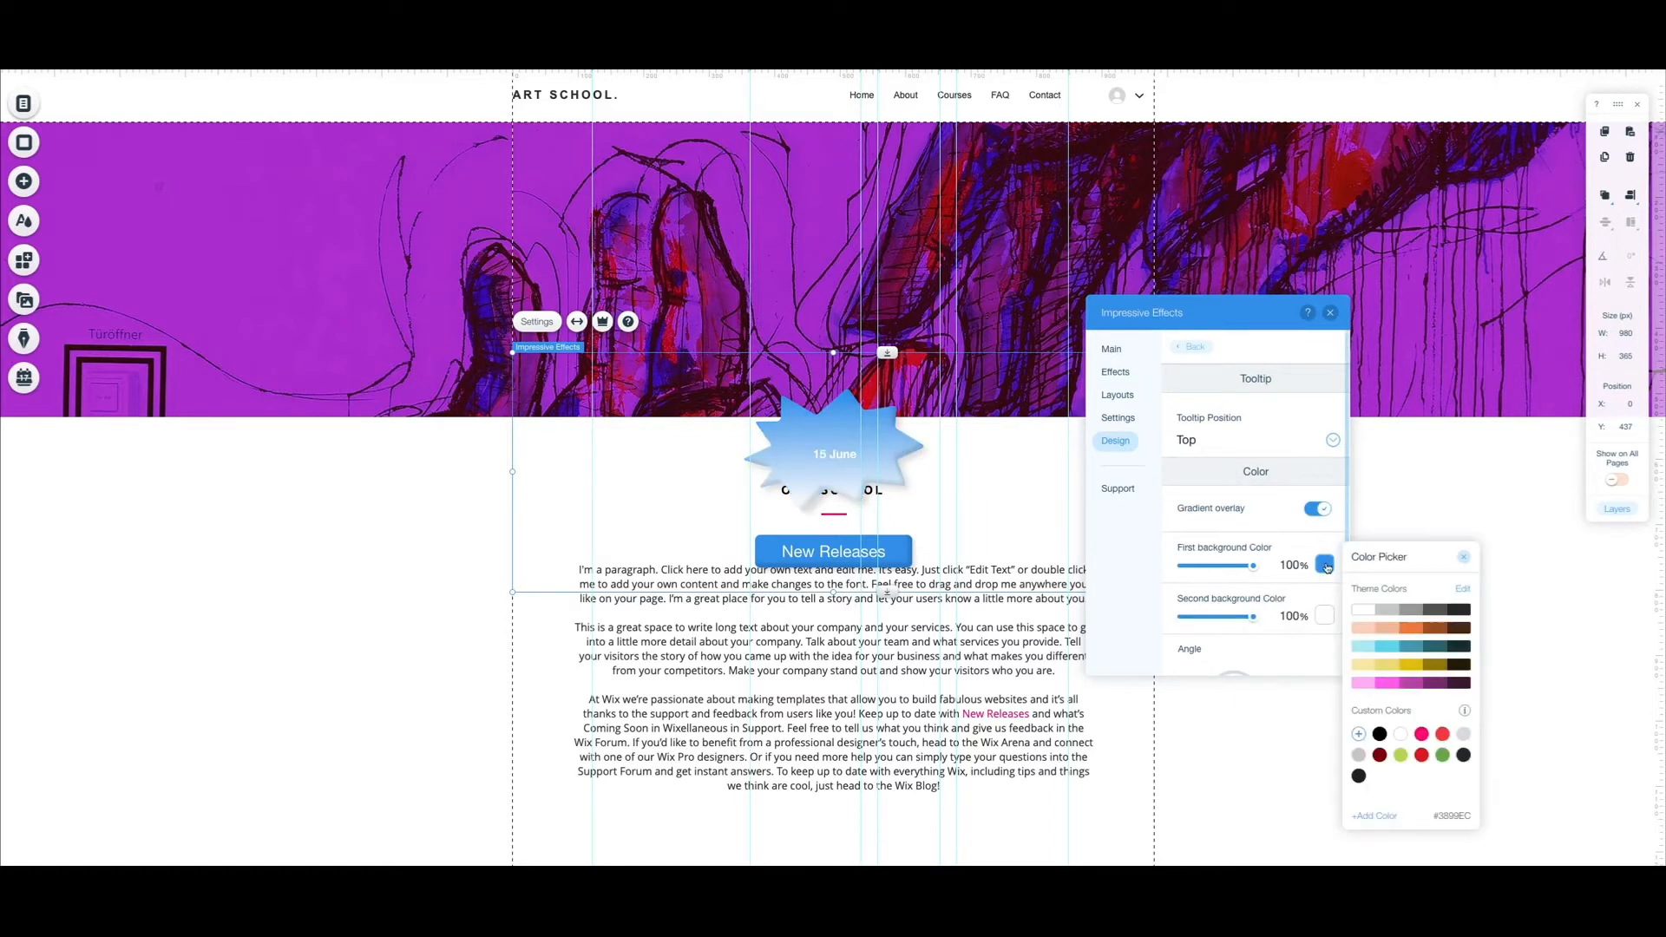
click(1407, 684)
click(1464, 556)
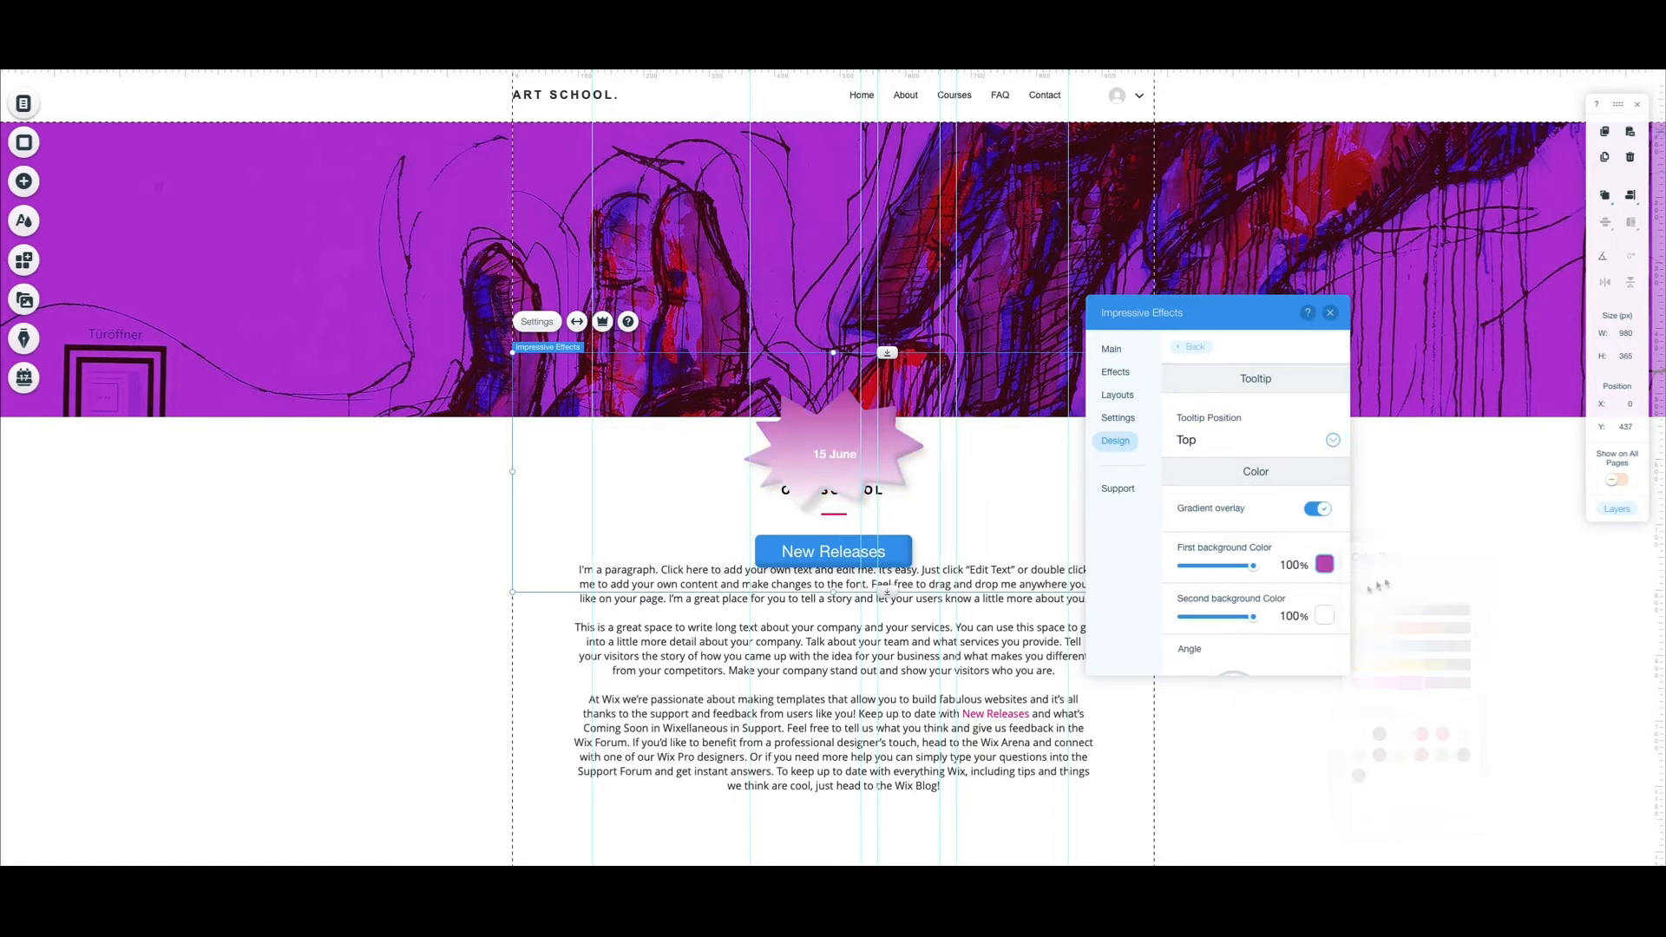
click(1325, 616)
click(1459, 731)
click(1465, 611)
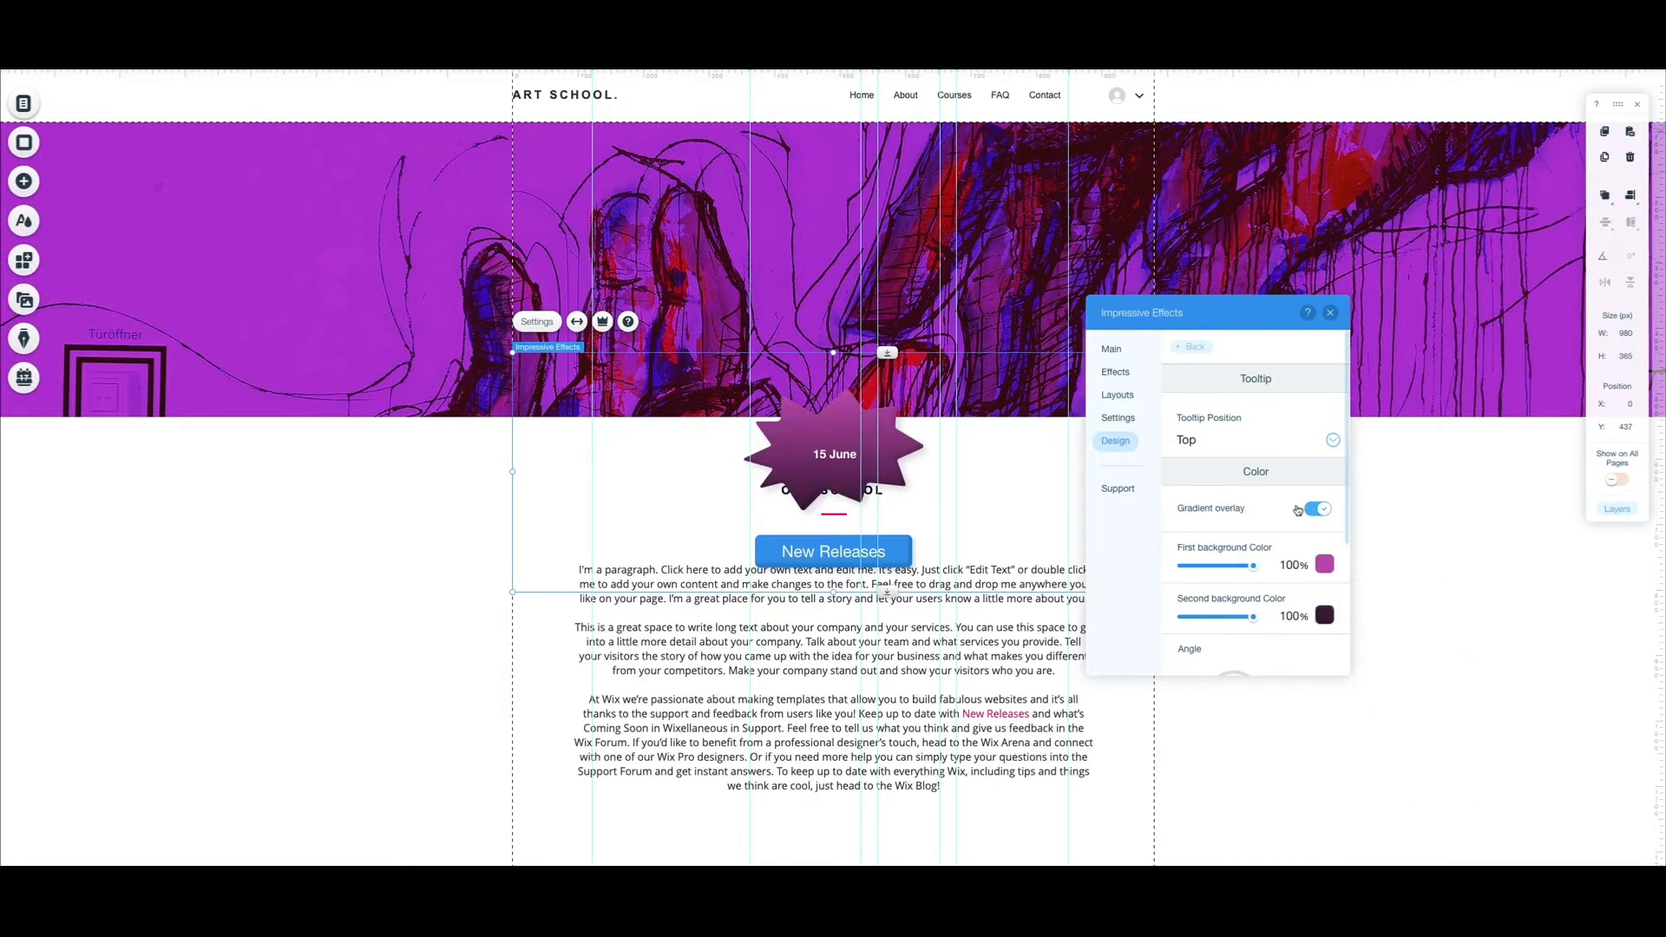
- Turn off the tooltip's inner shadow
scroll(1296, 508, down, 4)
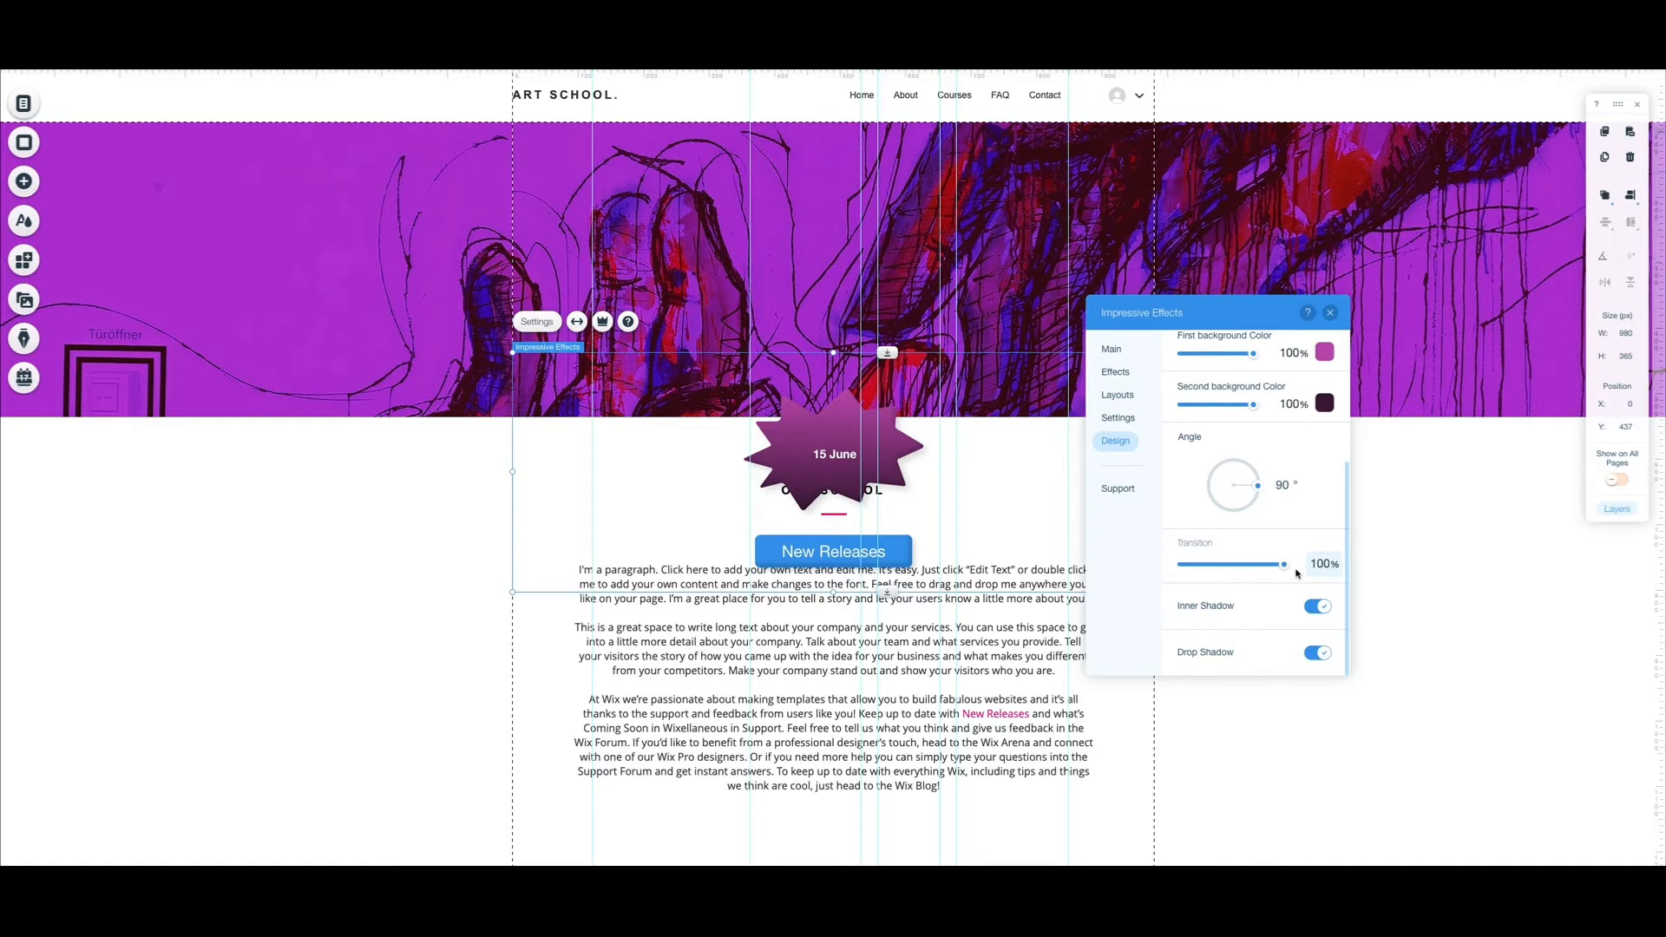
click(1322, 610)
scroll(1219, 401, up, 3)
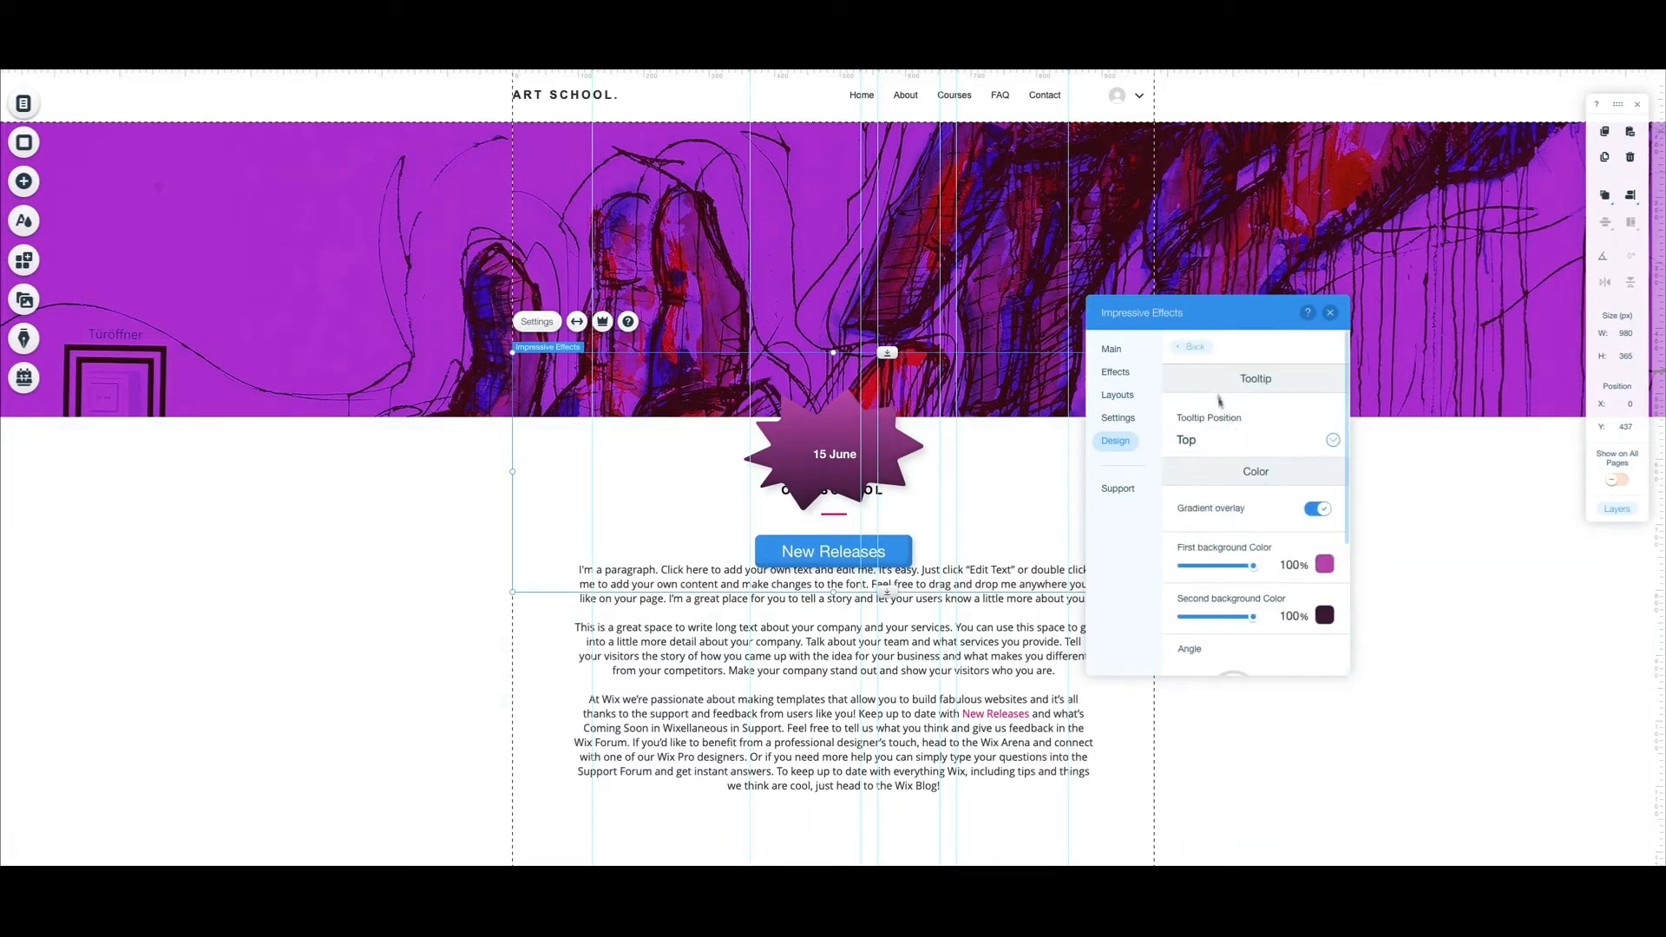
- Apply the Heading 6 theme to the tooltip heading's font
click(1195, 348)
click(1204, 434)
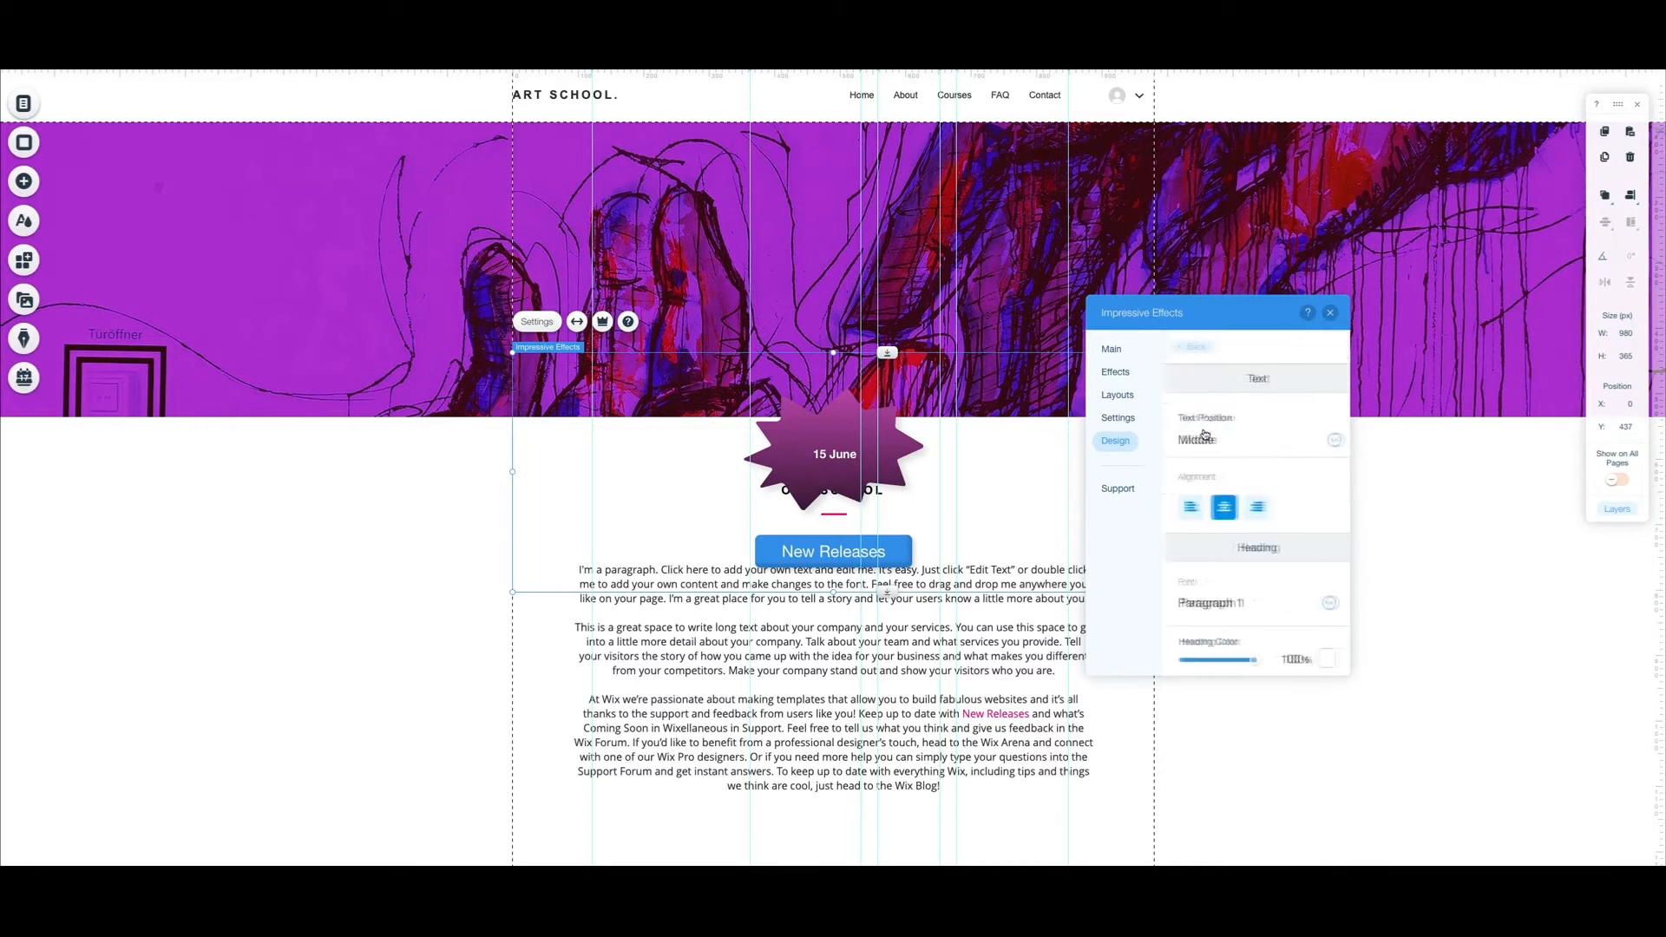
scroll(1203, 433, down, 3)
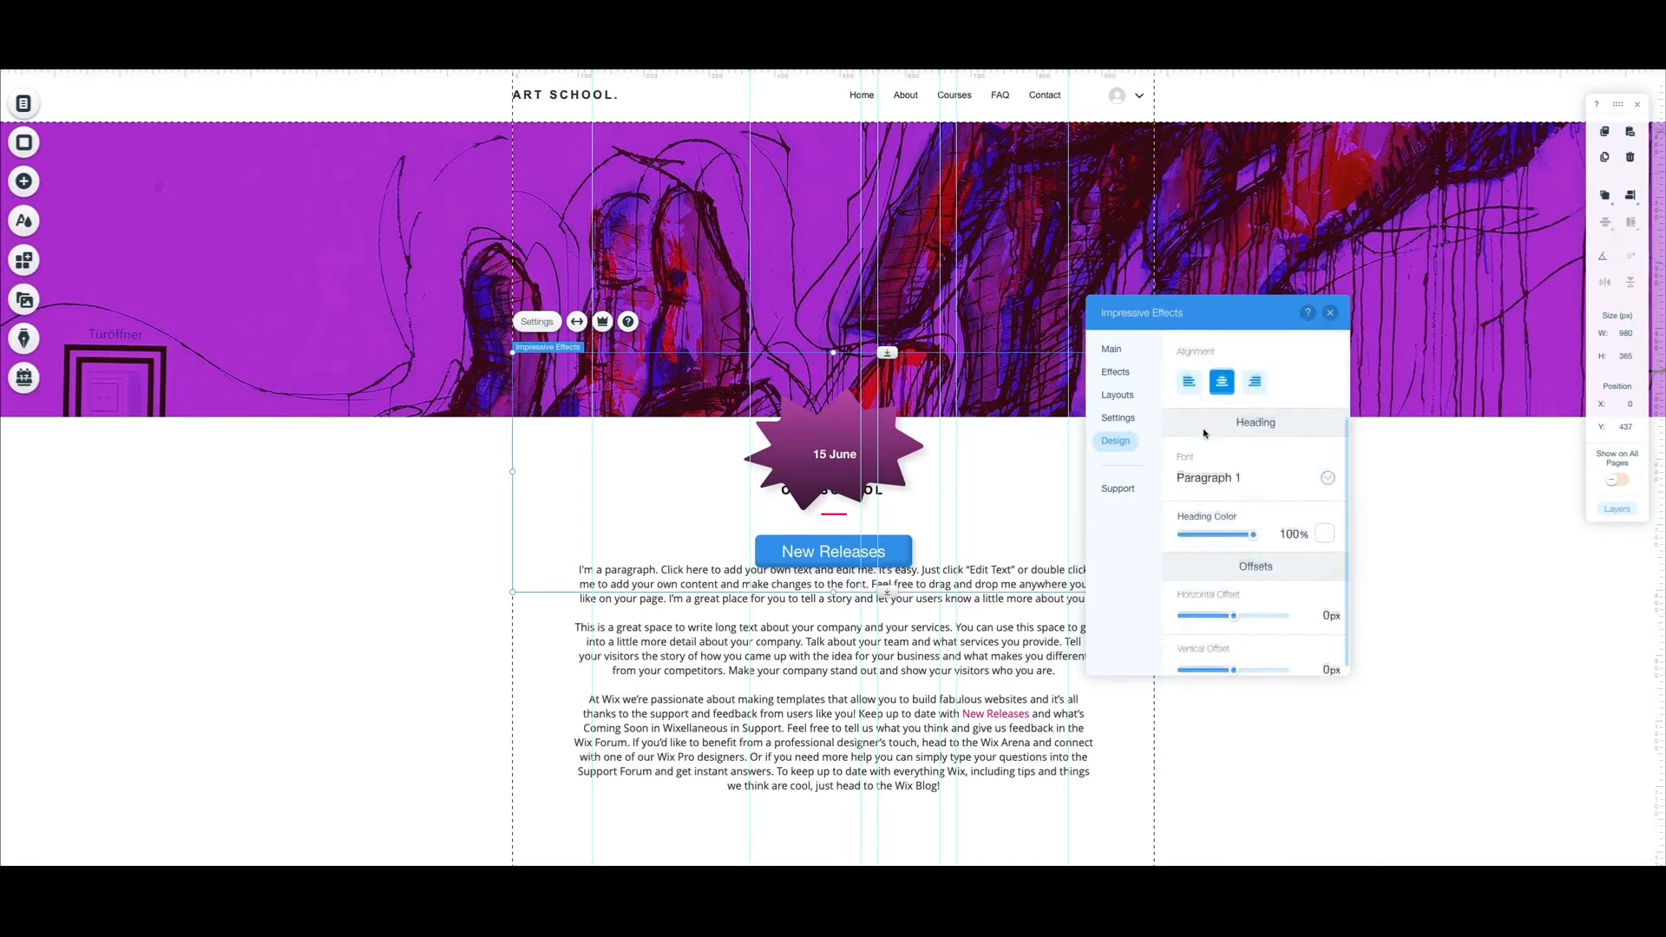
scroll(1206, 451, down, 1)
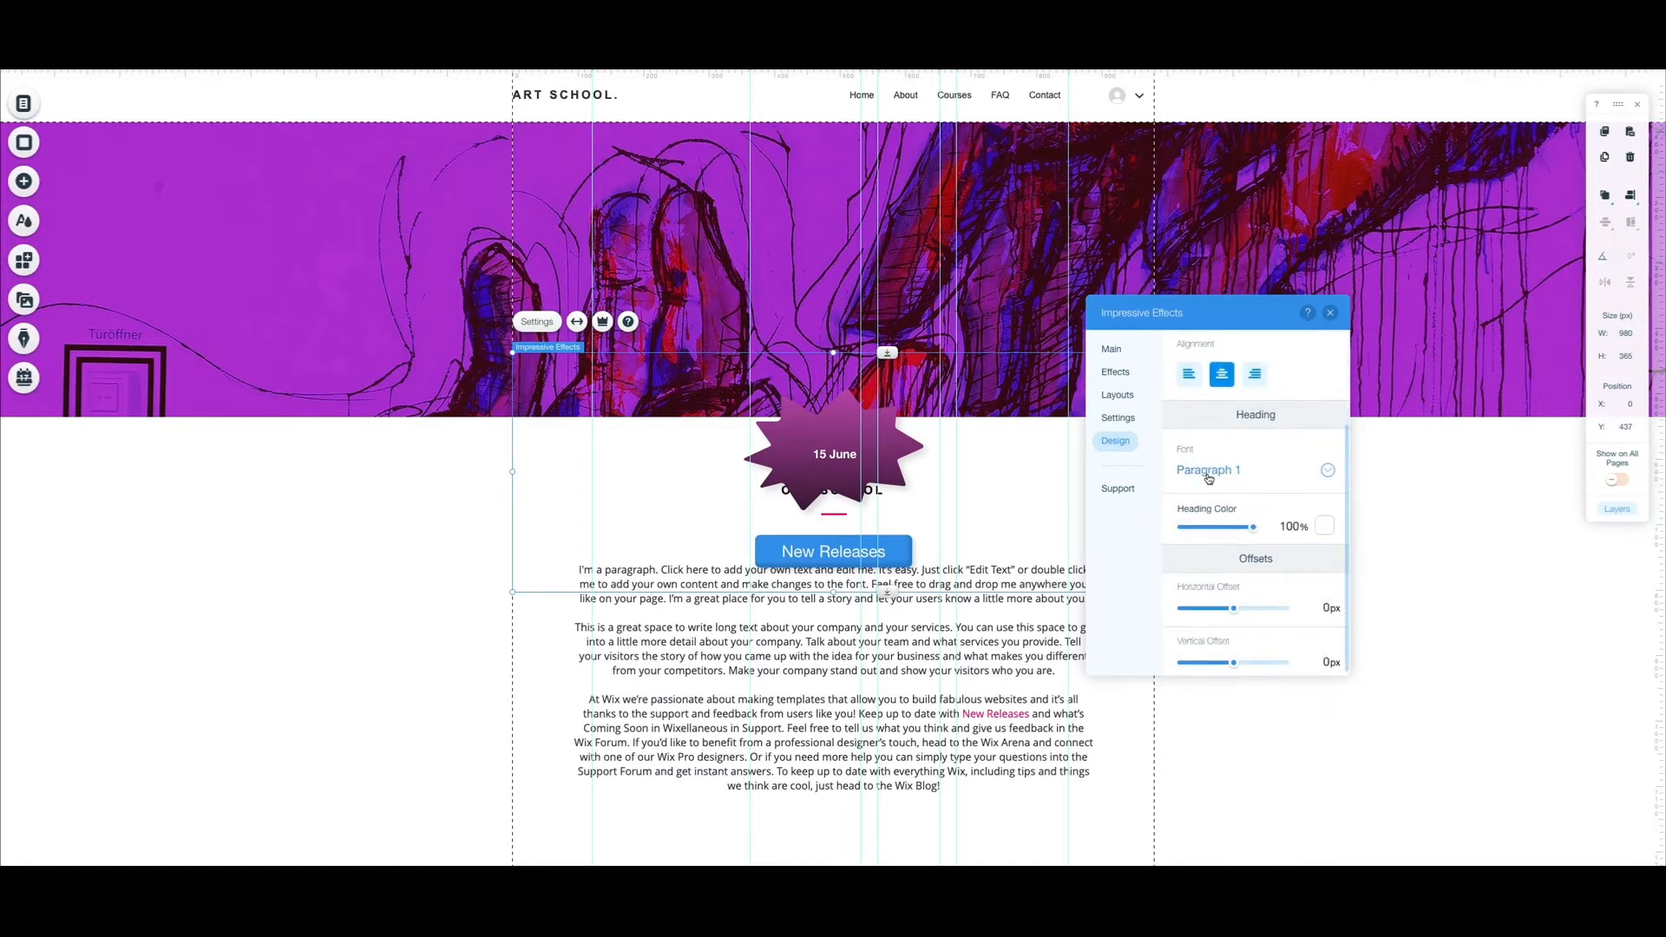
click(1208, 479)
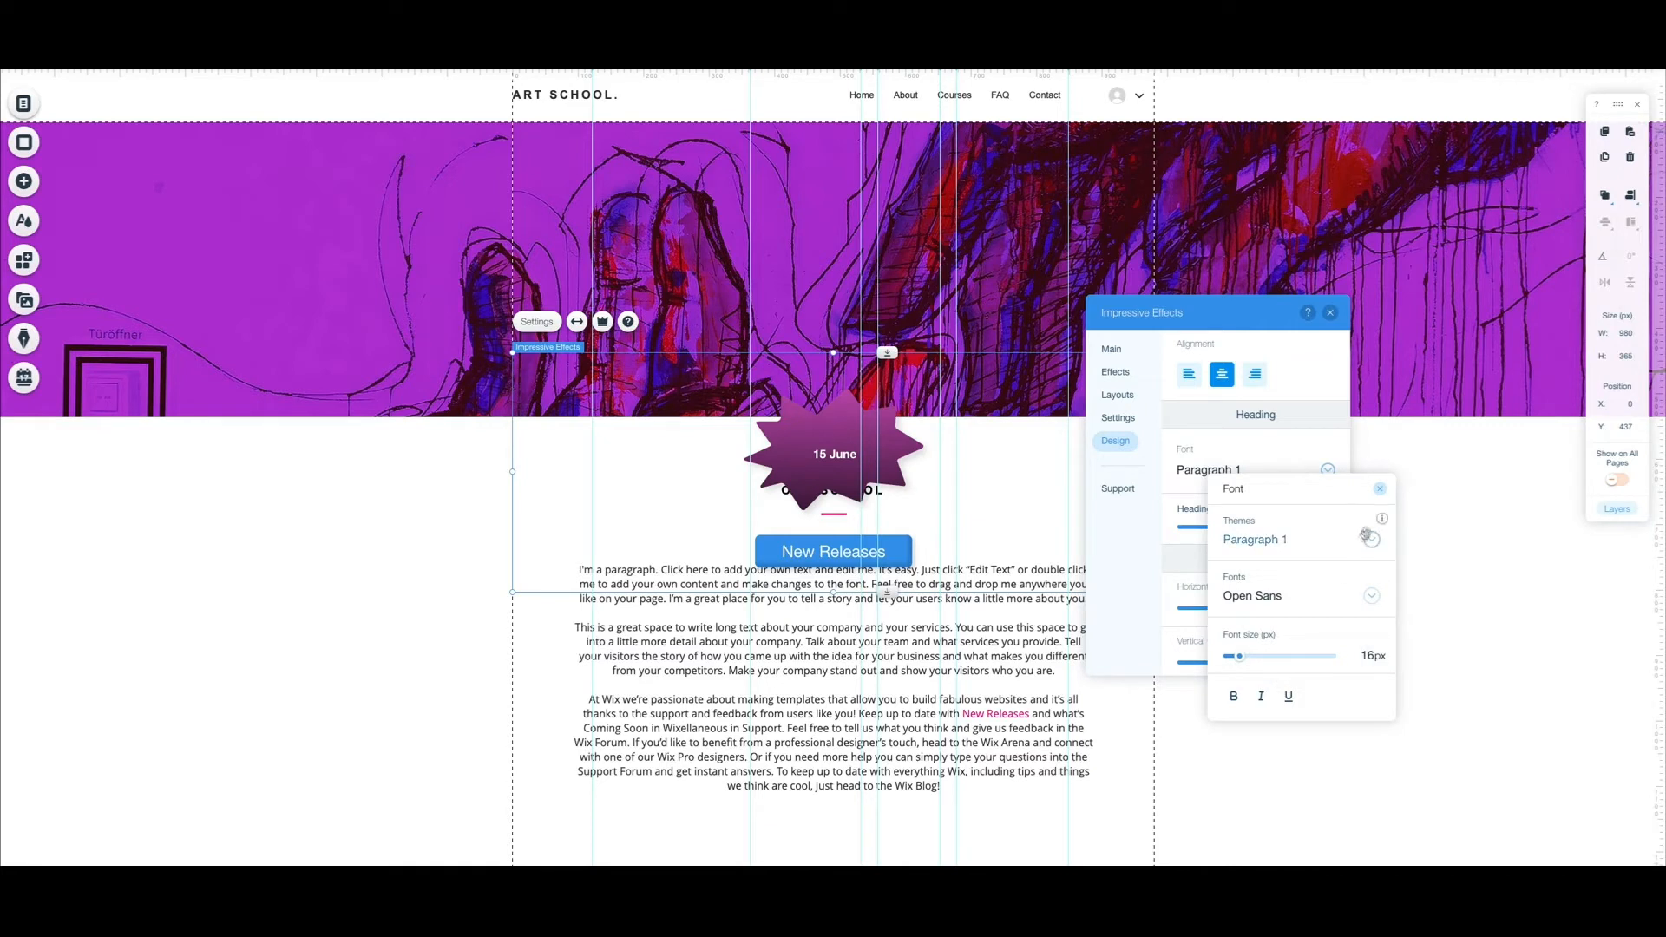
click(1311, 602)
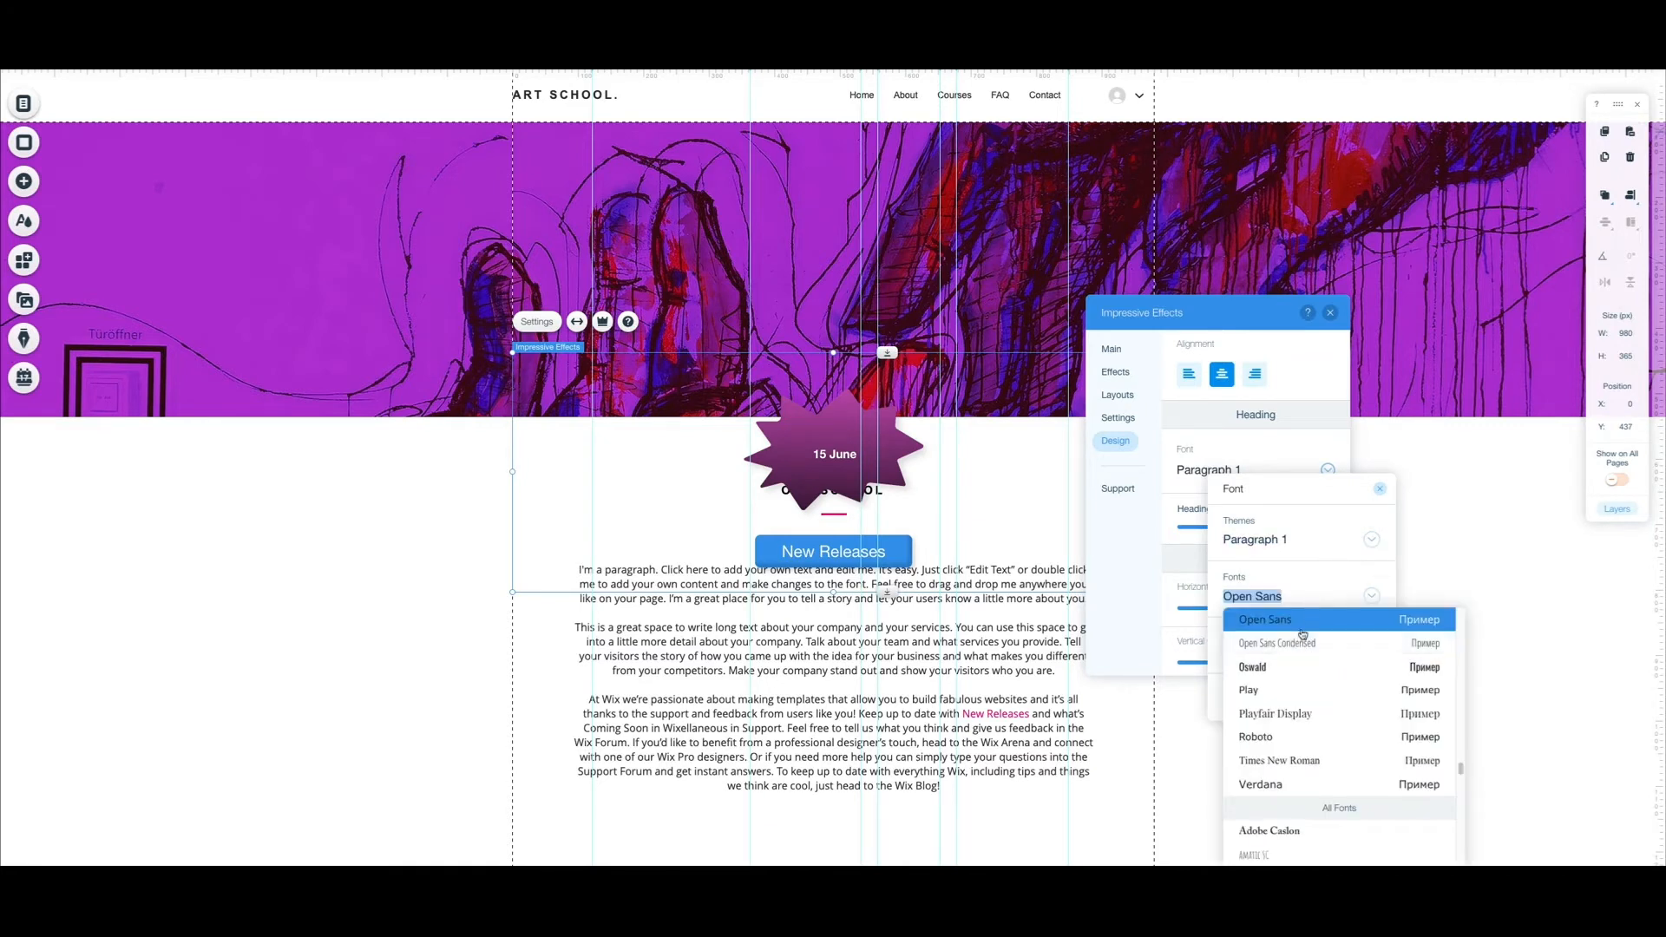
click(1300, 633)
click(1299, 614)
click(1281, 539)
click(1282, 539)
click(1289, 503)
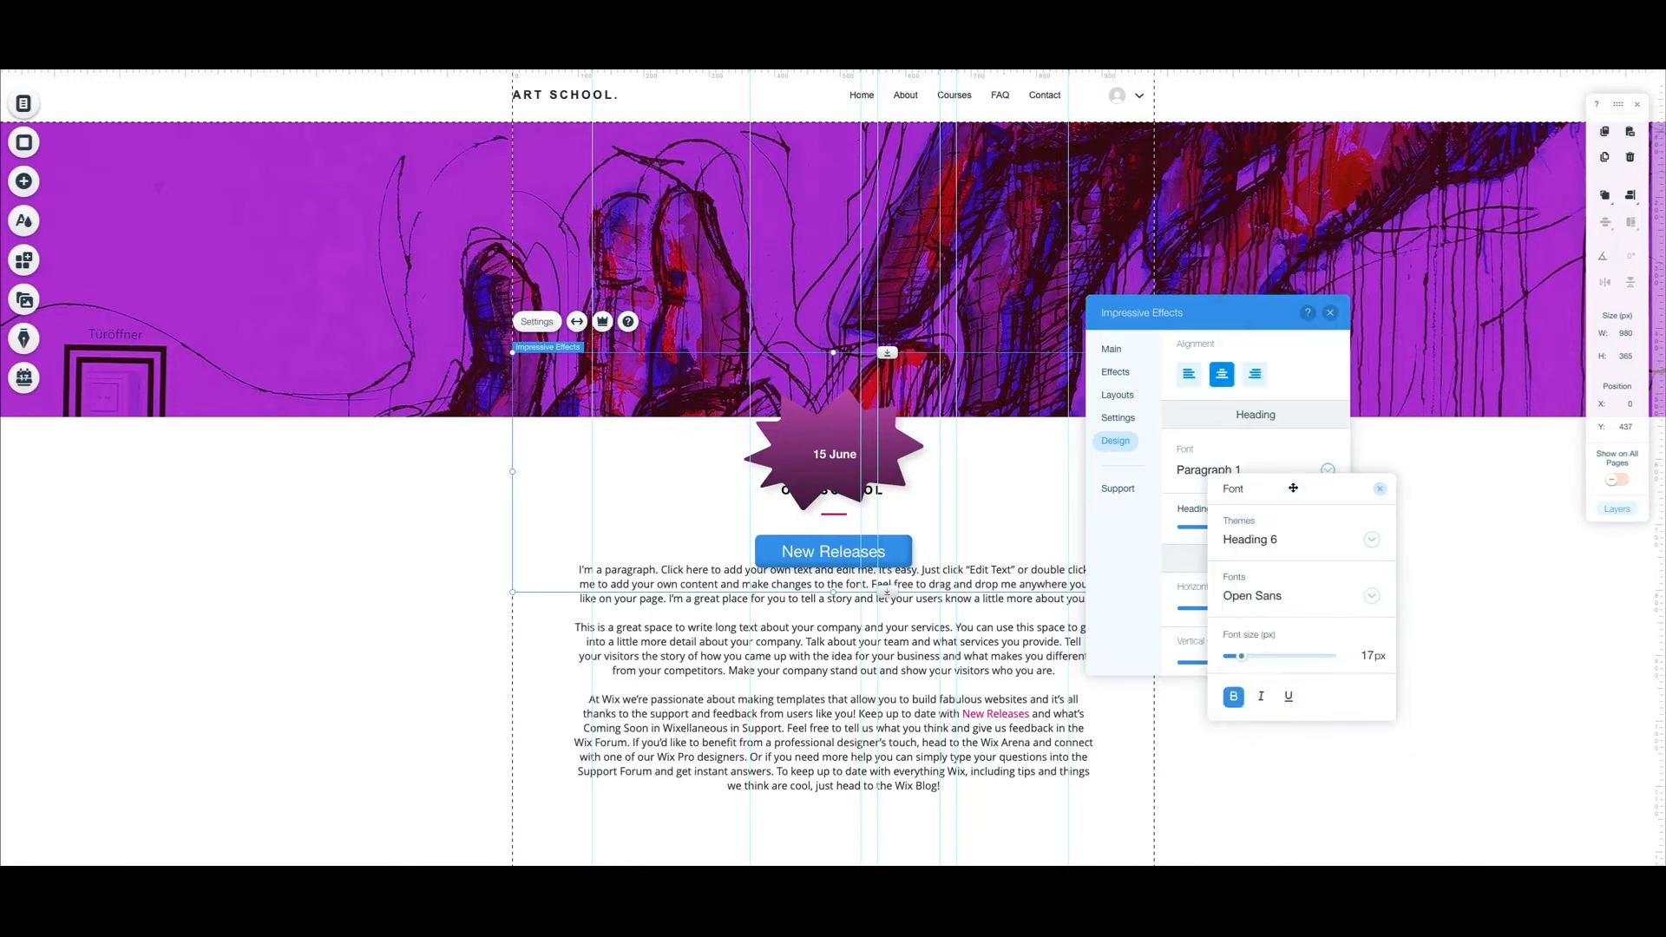
- Change the tooltip heading's font to Arial Black at 16 px and close the font settings
click(1270, 597)
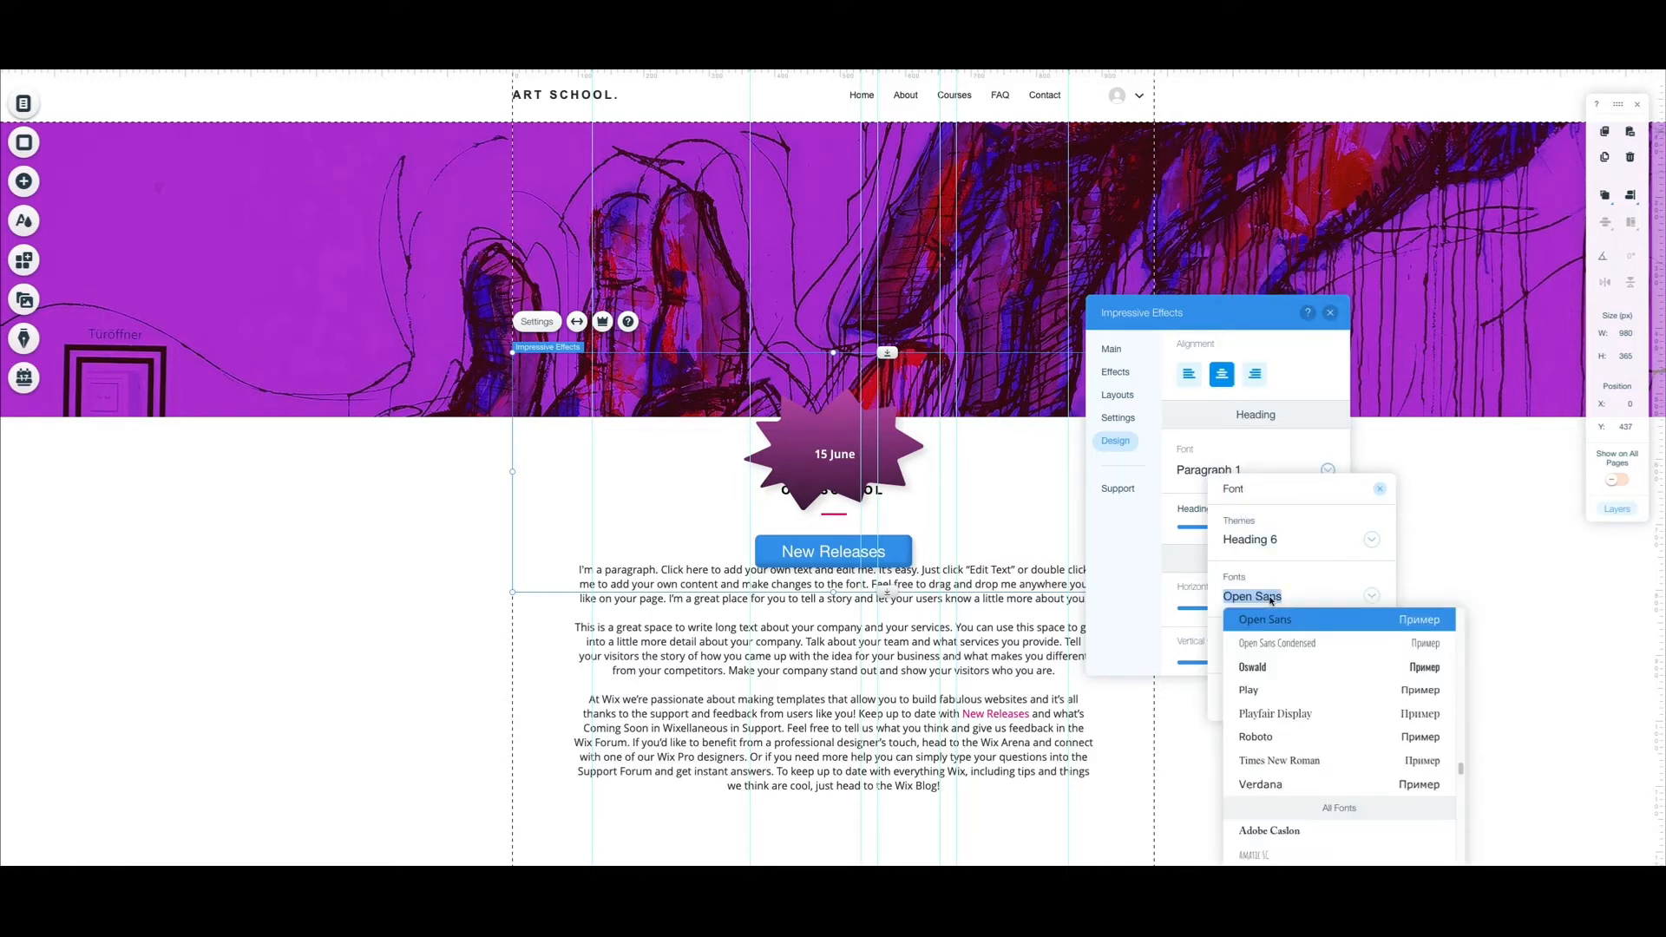
scroll(1258, 746, down, 2)
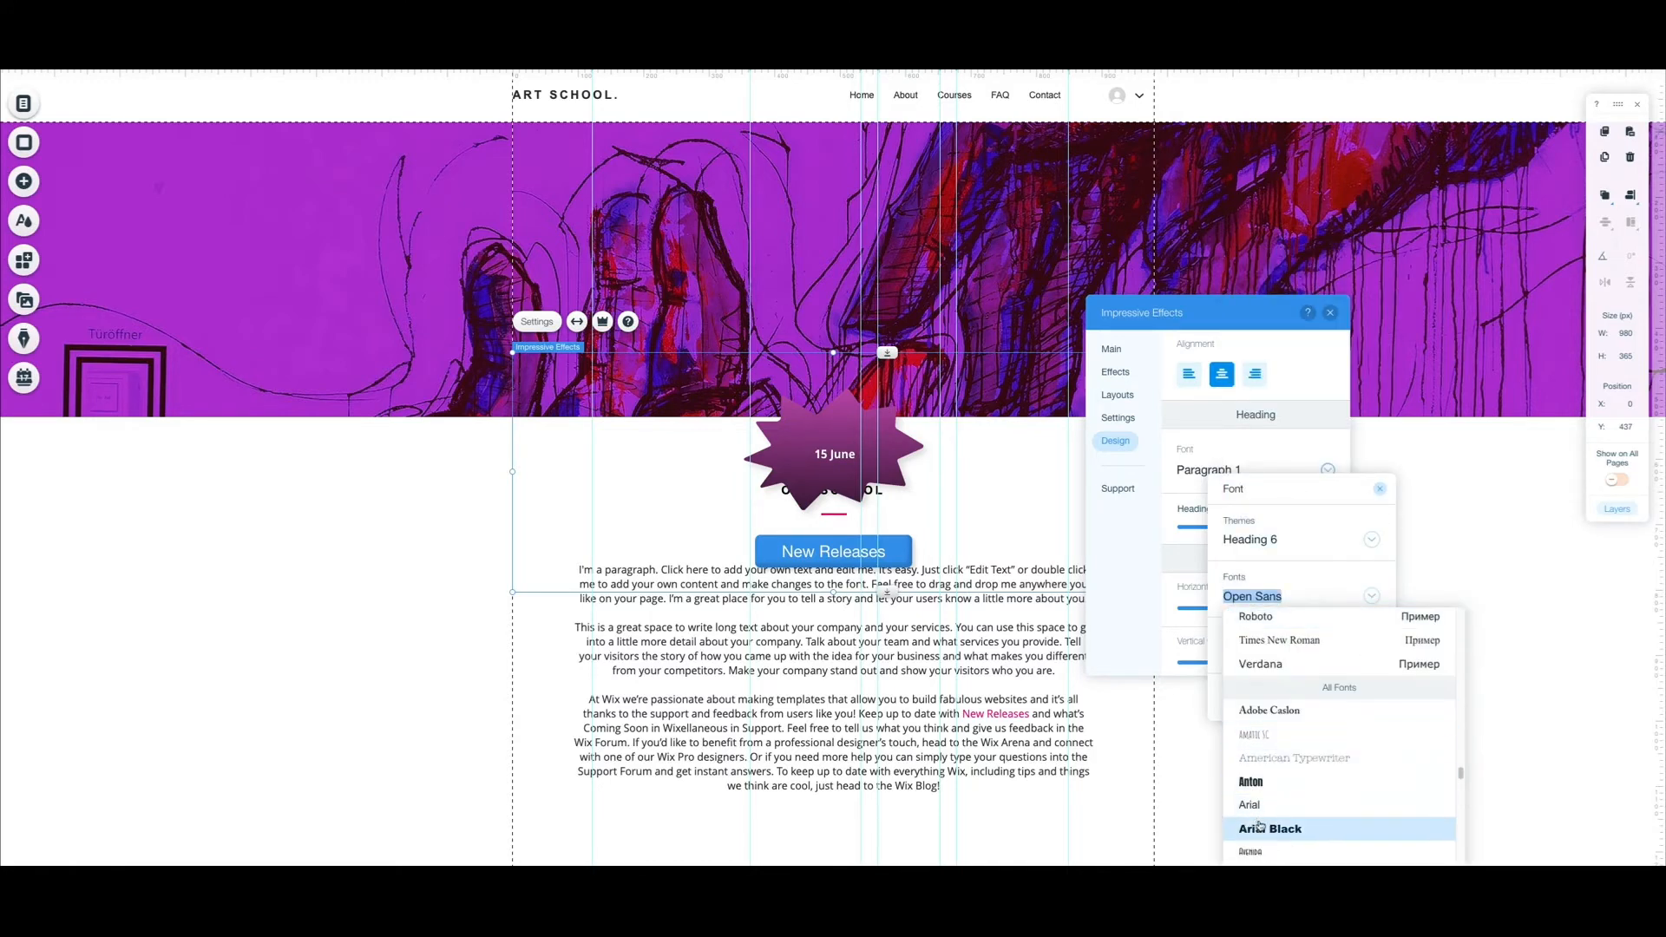
click(1260, 827)
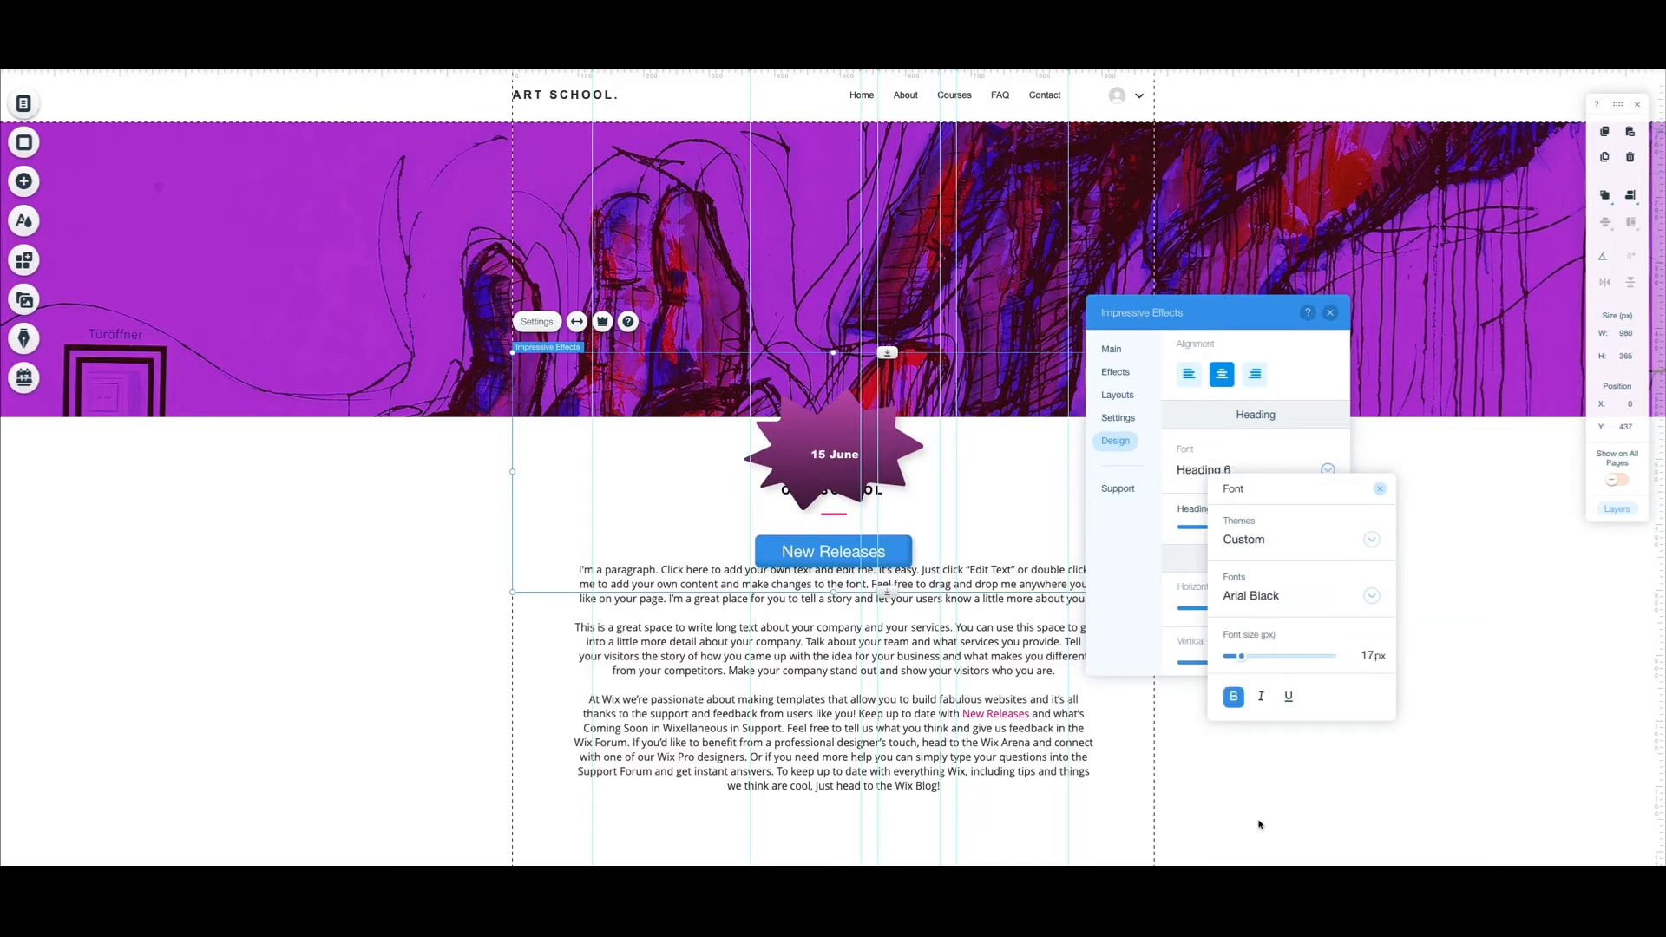
drag(1243, 661, 1239, 661)
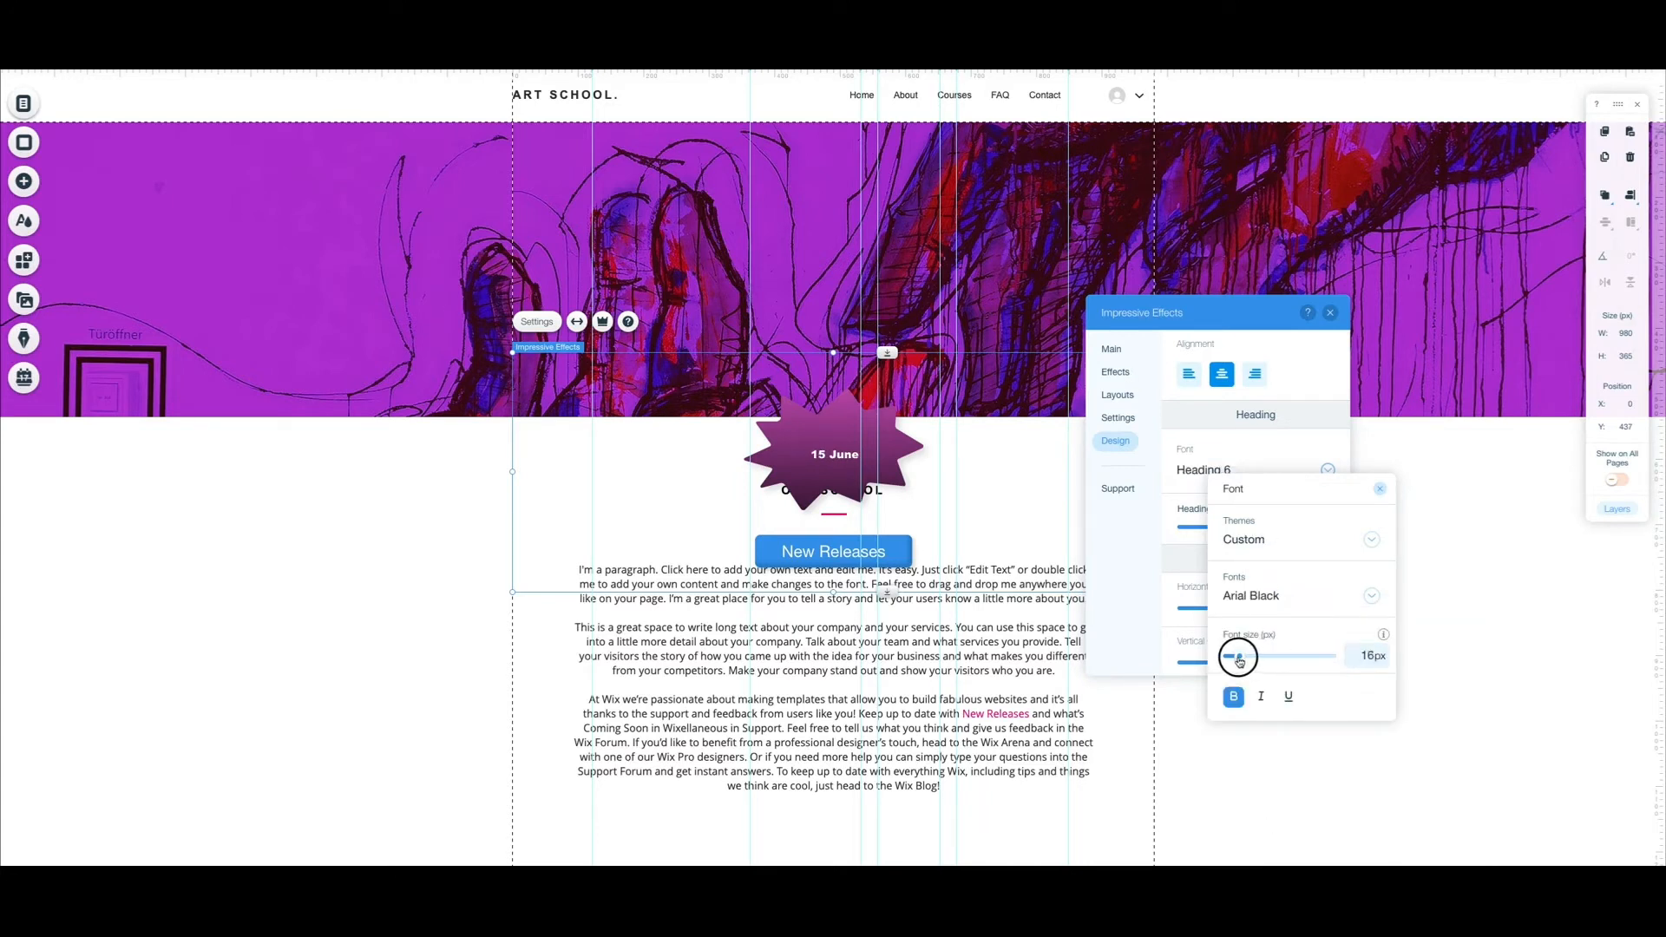
click(1380, 489)
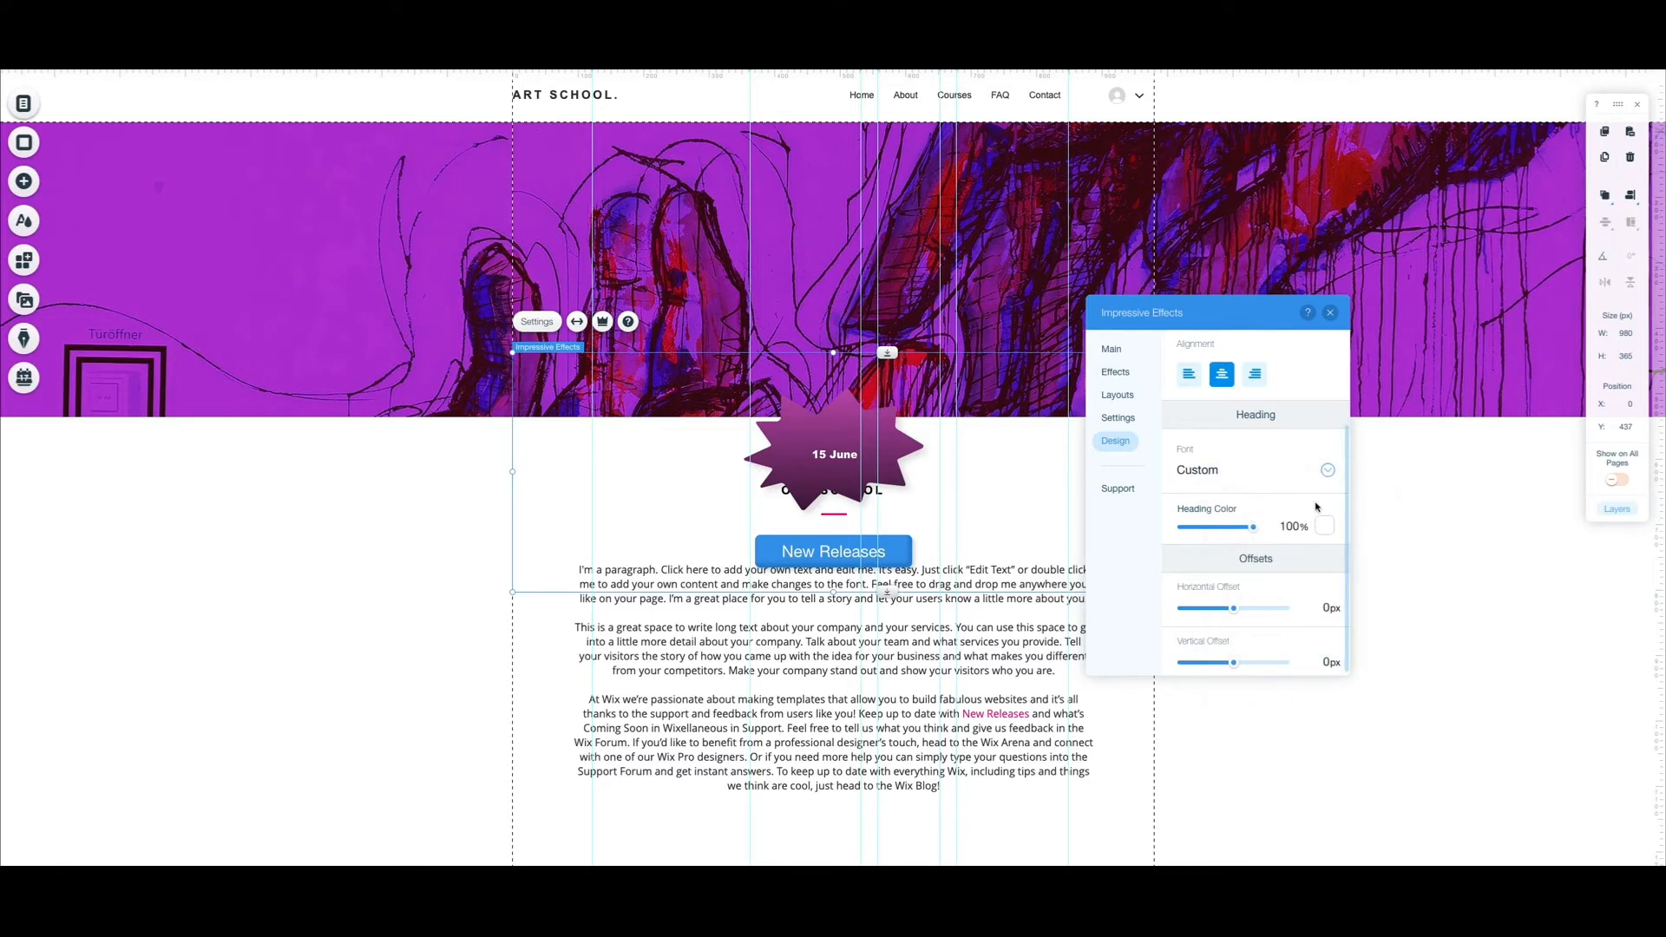
- Shift the tooltip heading slightly left and up using its horizontal and vertical offsets
scroll(1316, 512, down, 1)
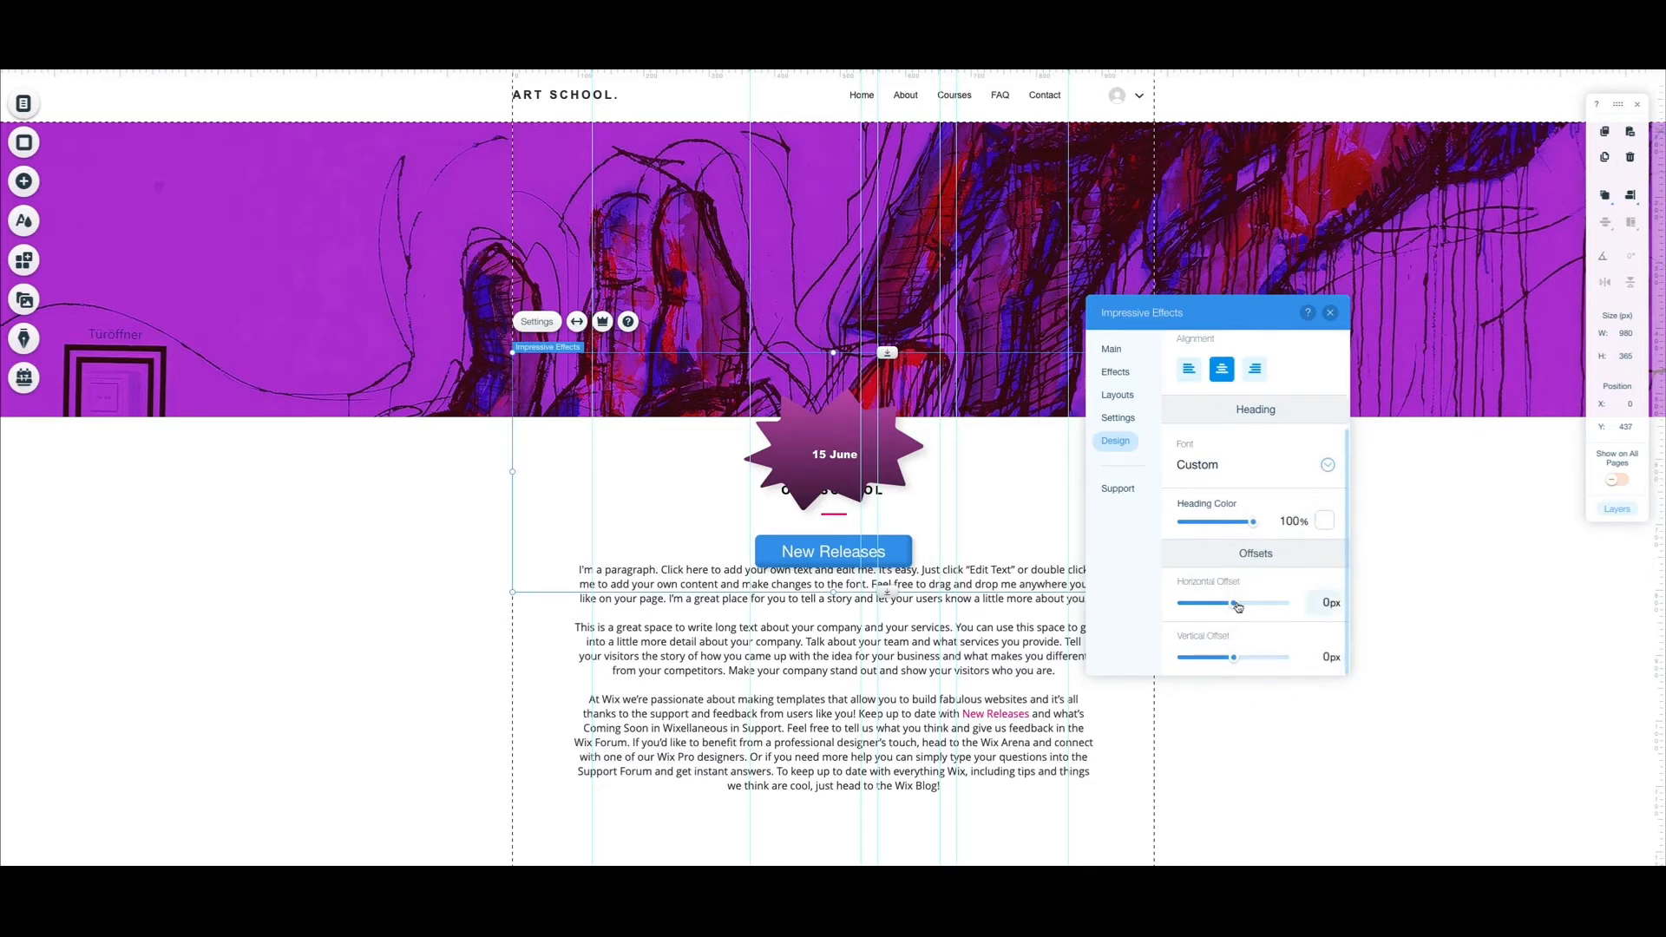
drag(1237, 606, 1224, 660)
scroll(1220, 460, up, 3)
click(1193, 356)
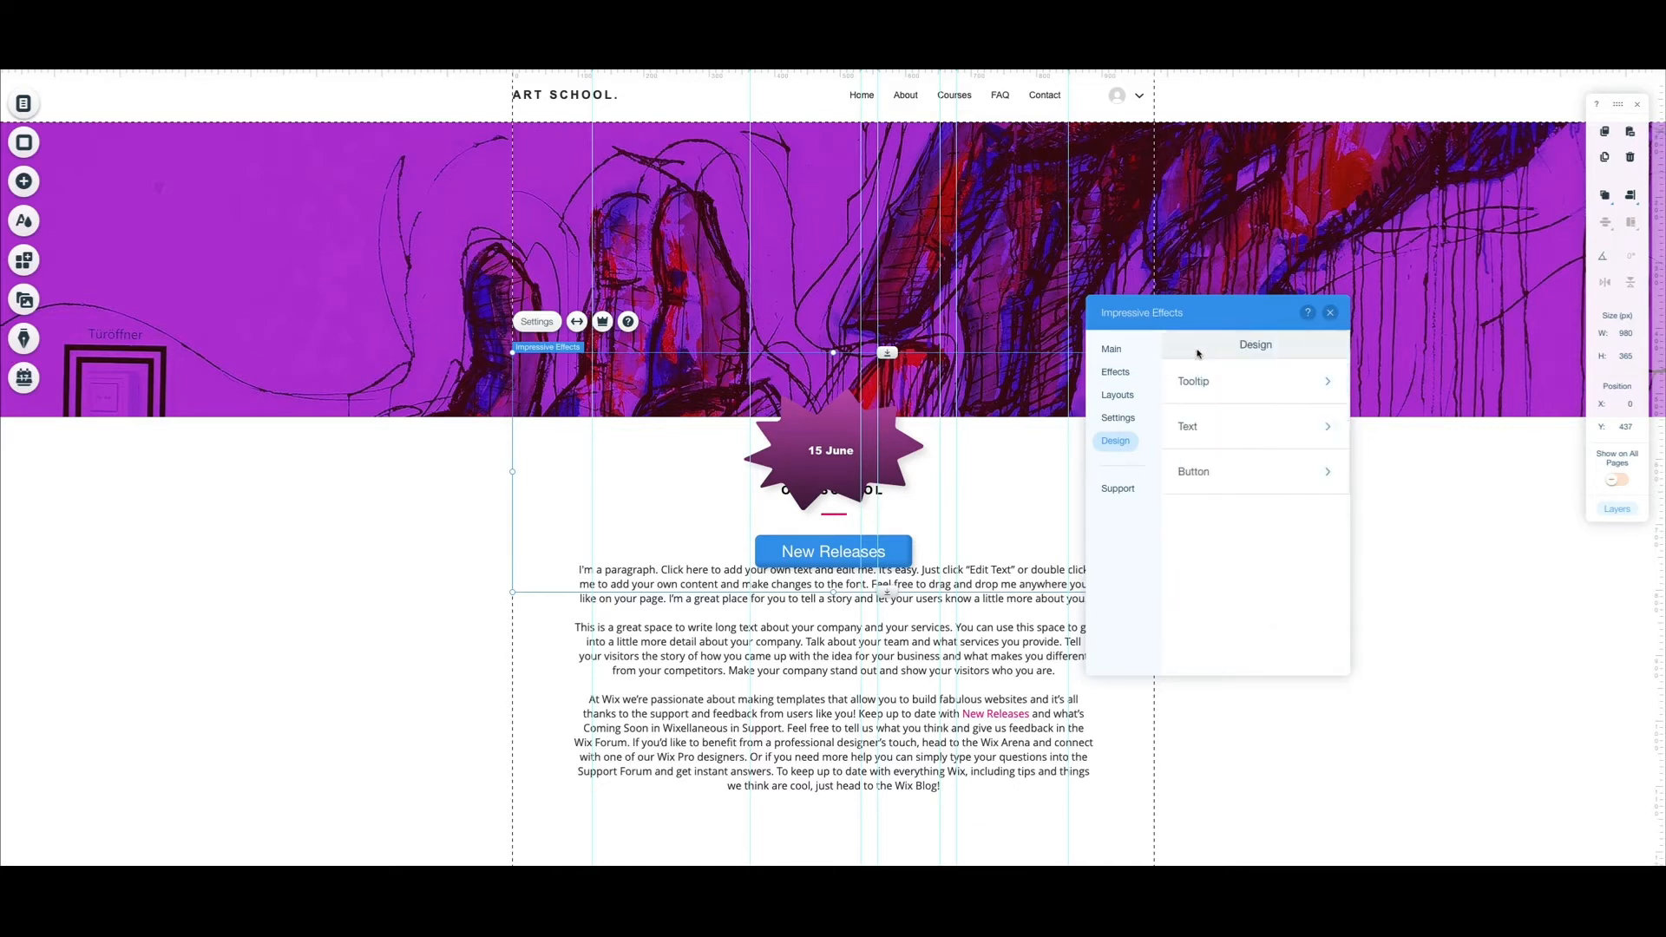
- Color the New Releases button text bright pink and set its hover color to purple
click(1201, 472)
scroll(1202, 460, down, 3)
scroll(1202, 455, down, 5)
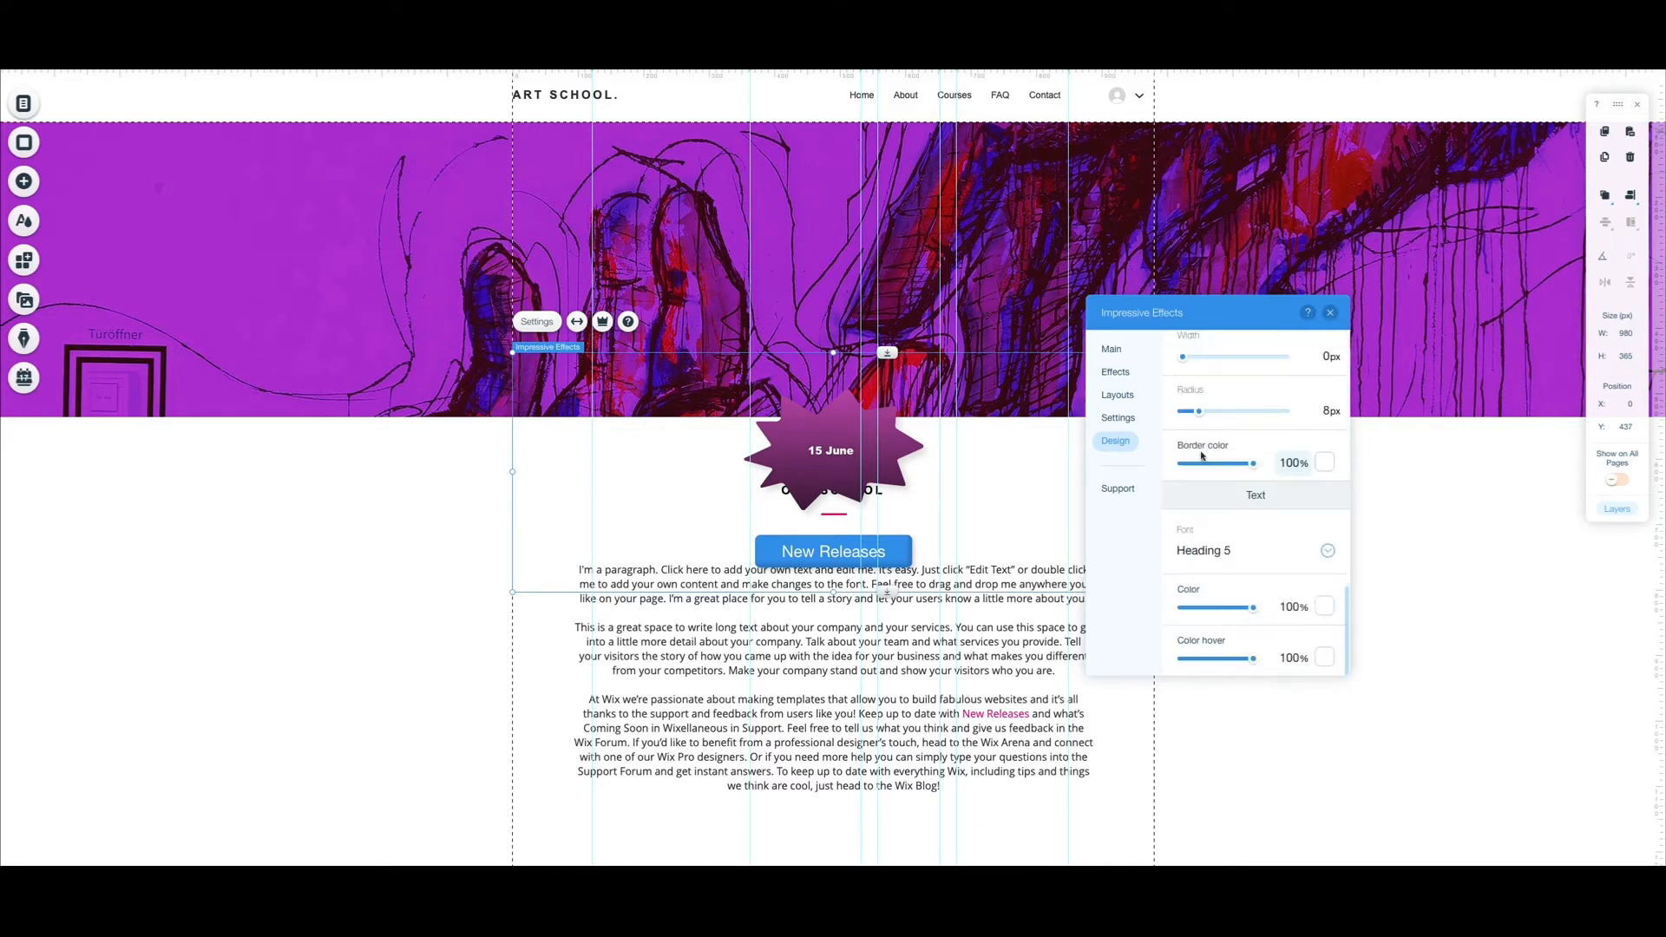
click(1326, 606)
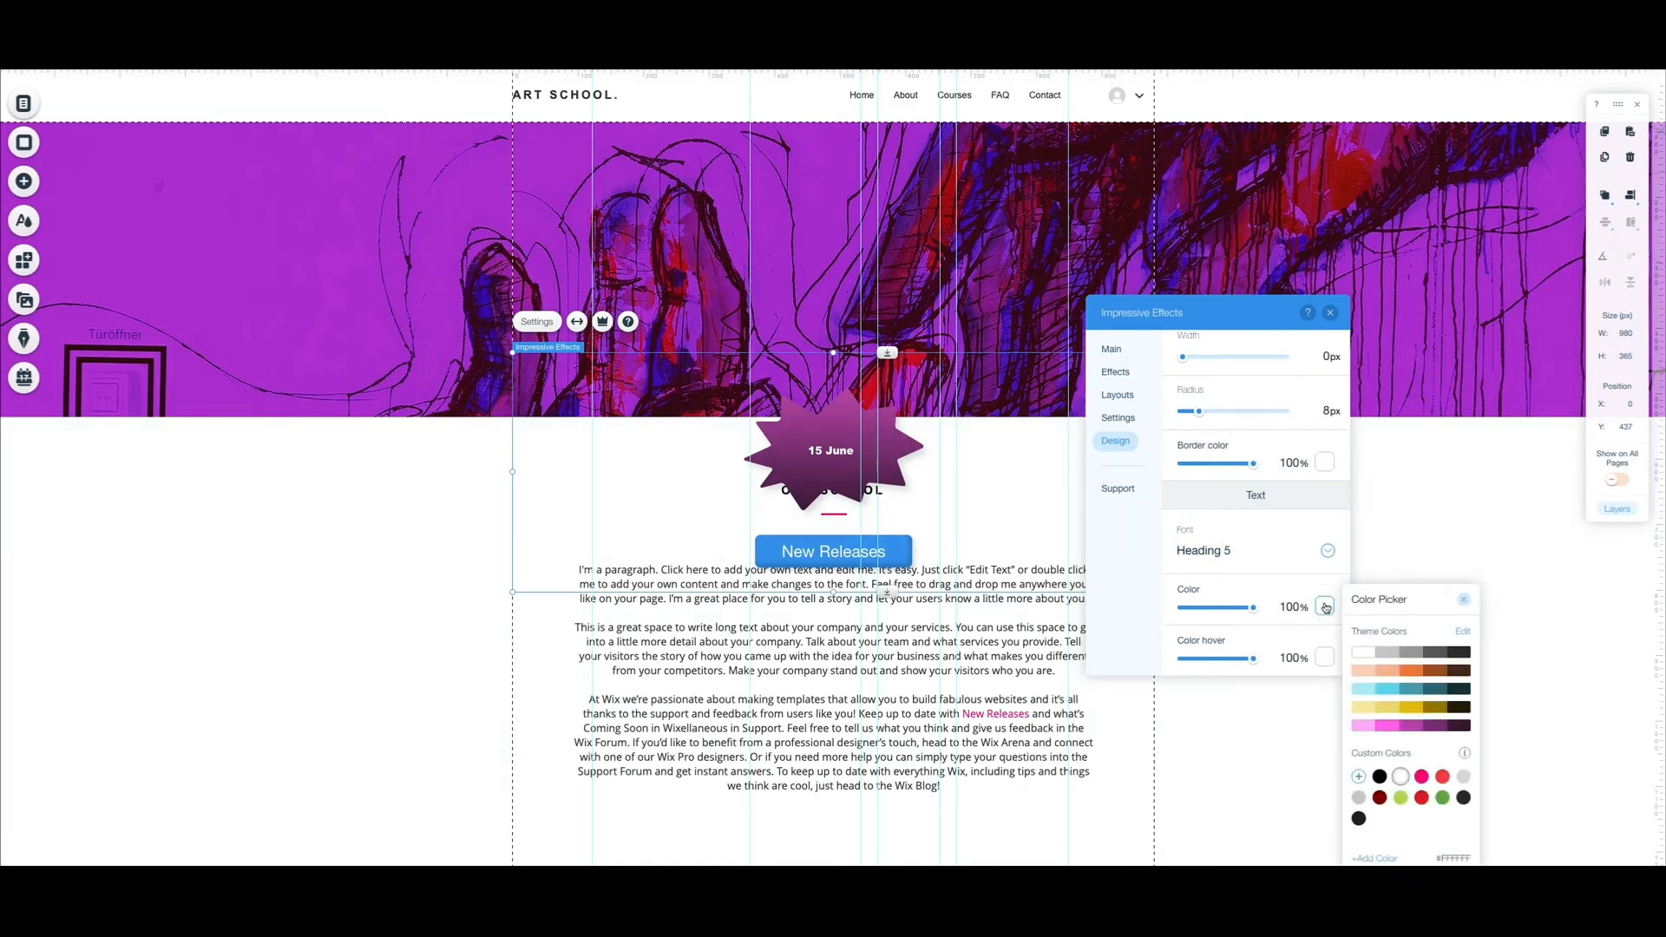
click(1422, 778)
click(1467, 602)
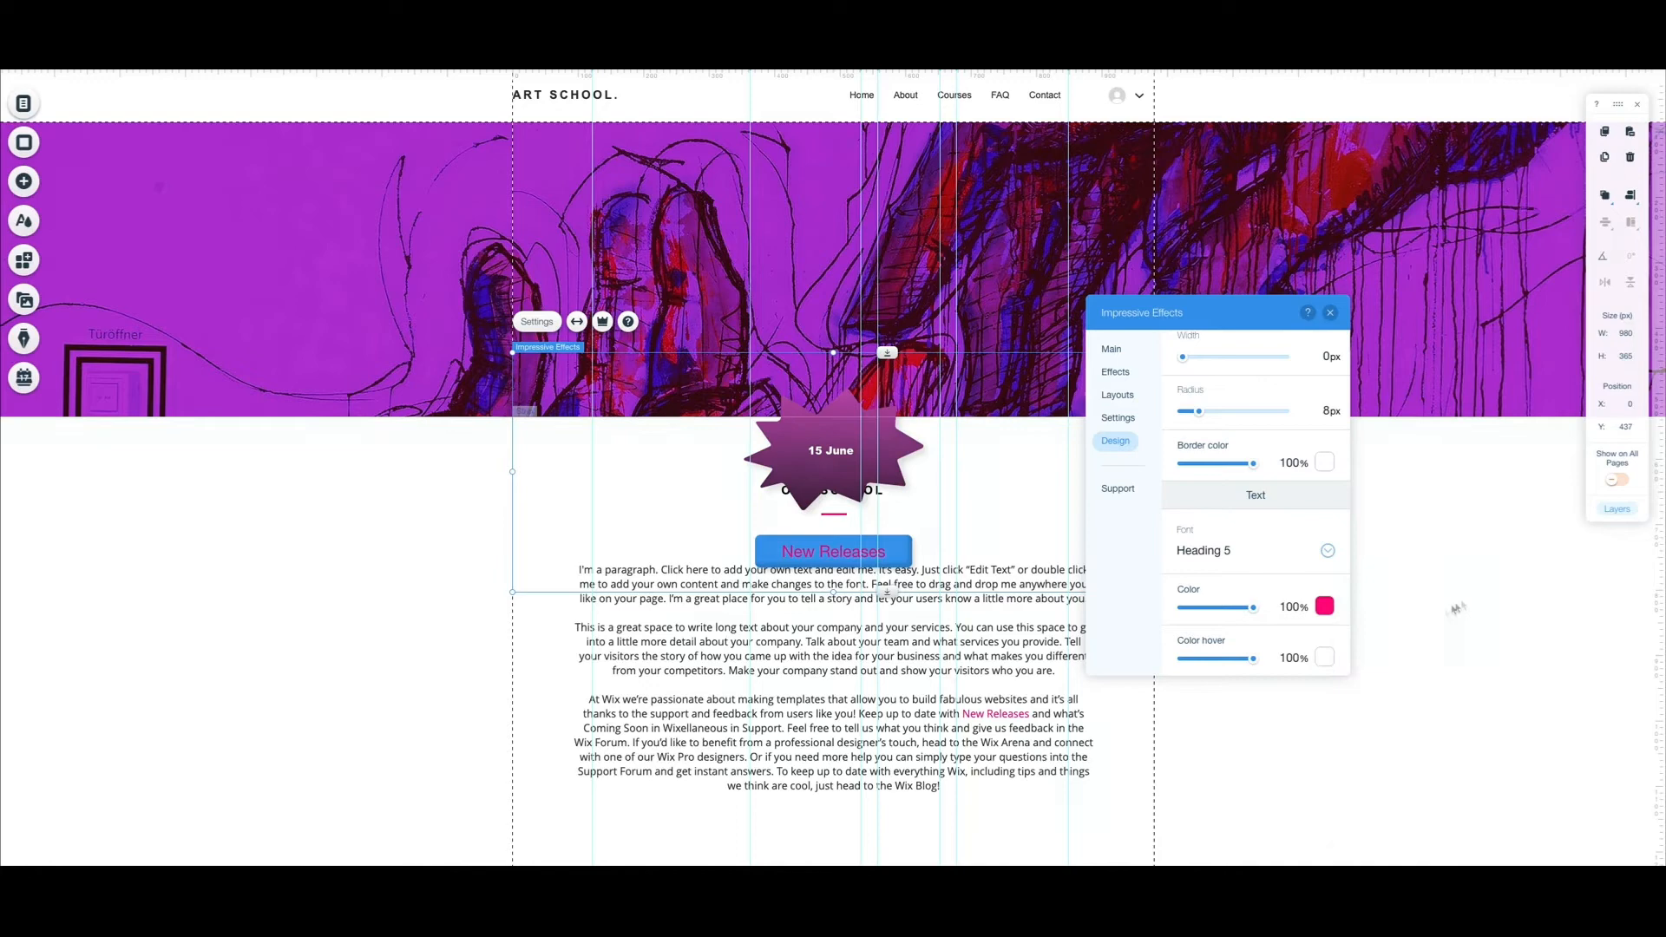
click(1325, 657)
click(1423, 731)
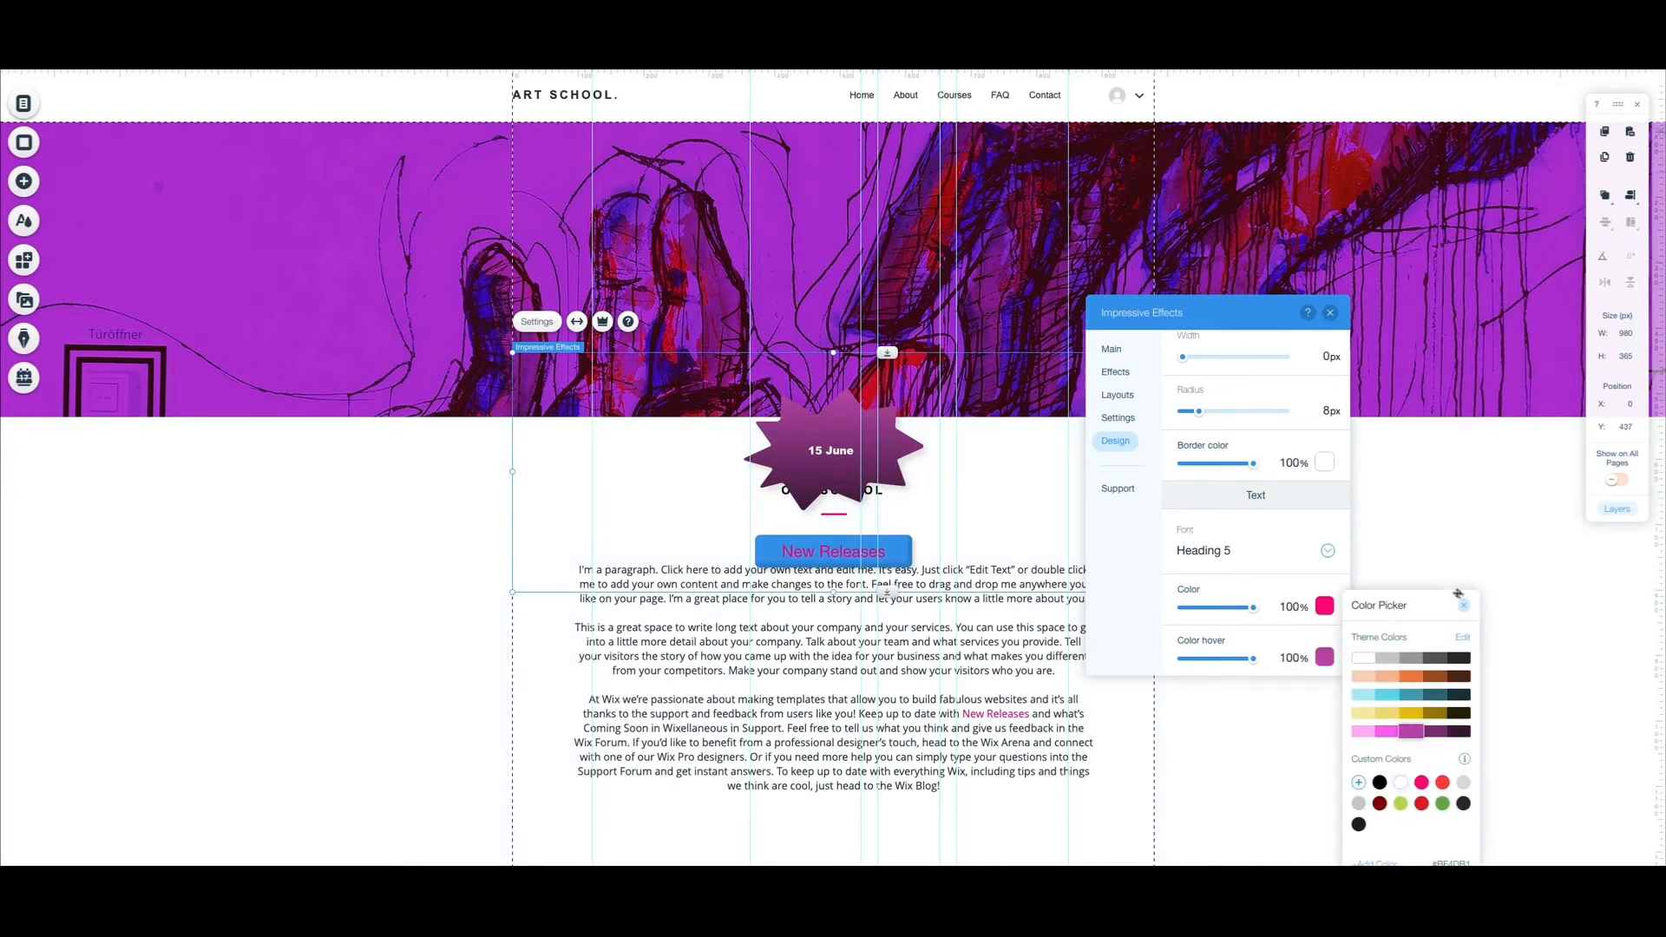
click(1464, 605)
- Change the New Releases button text's font to Open Sans
click(1328, 551)
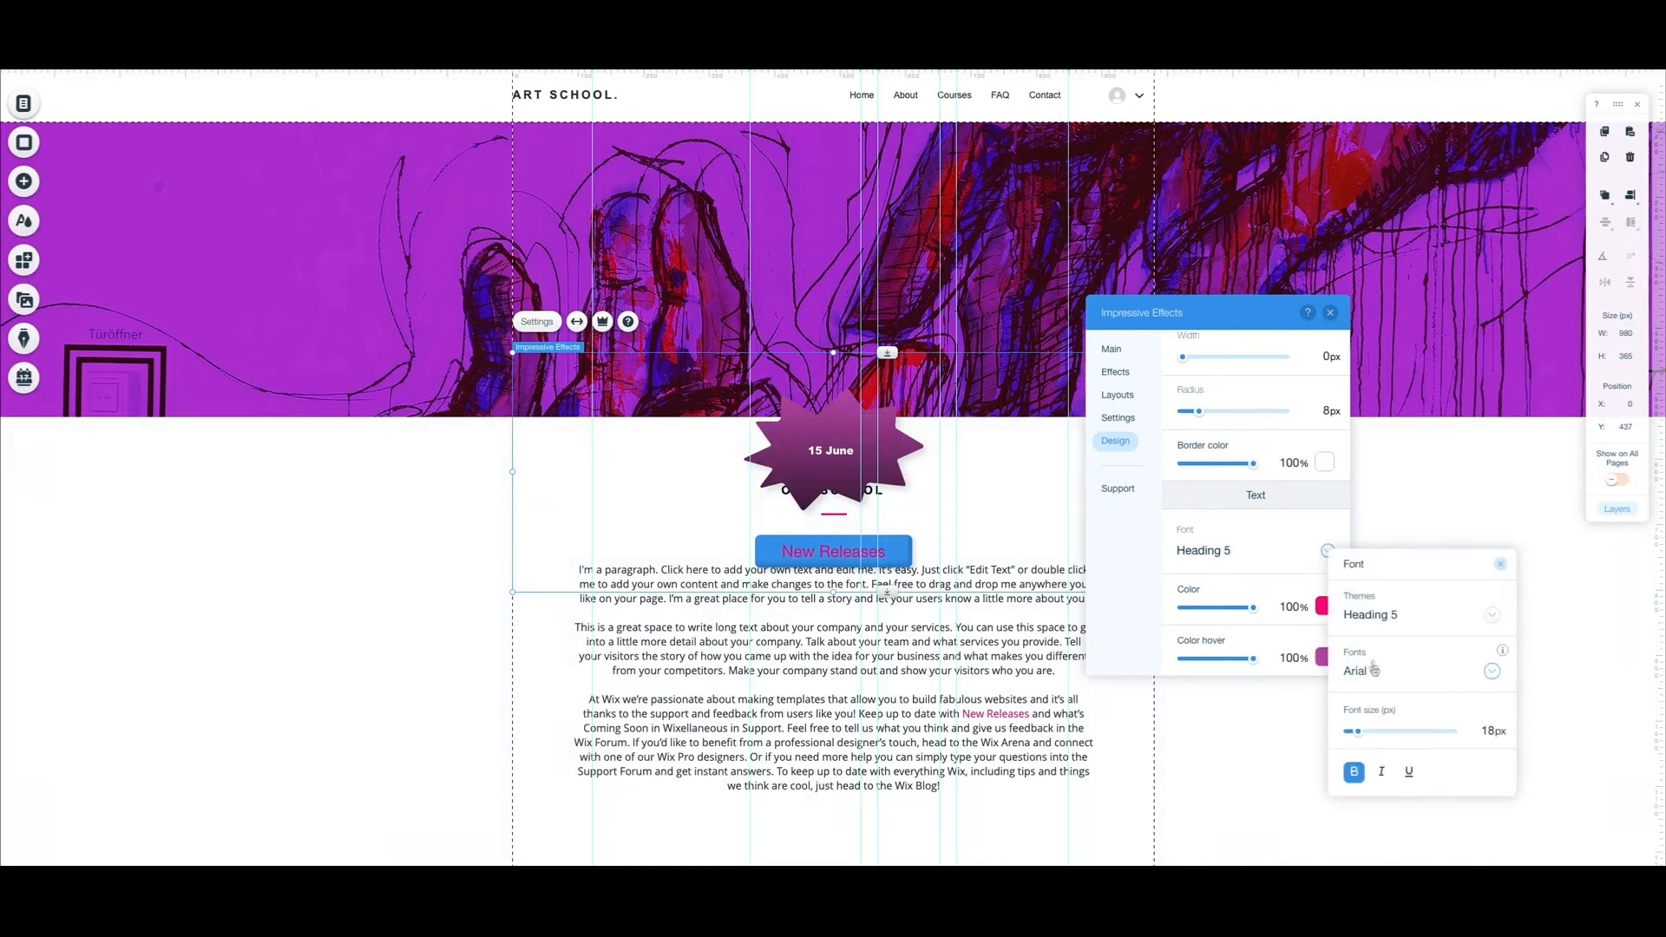
click(1372, 672)
scroll(1409, 720, down, 5)
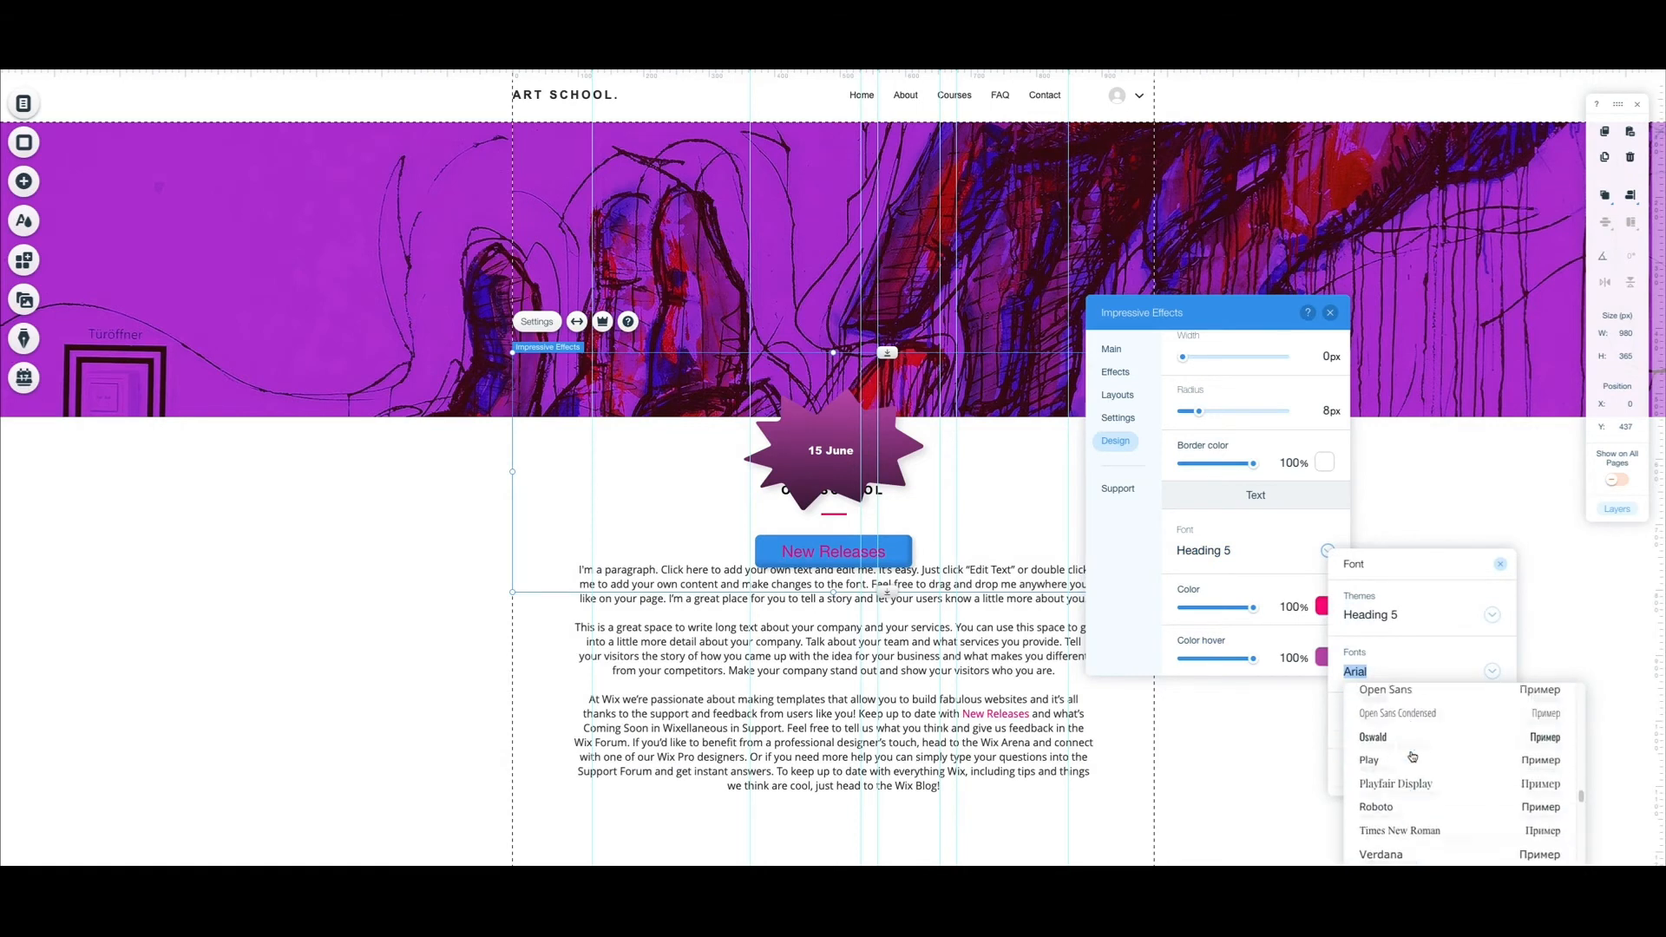
click(1409, 720)
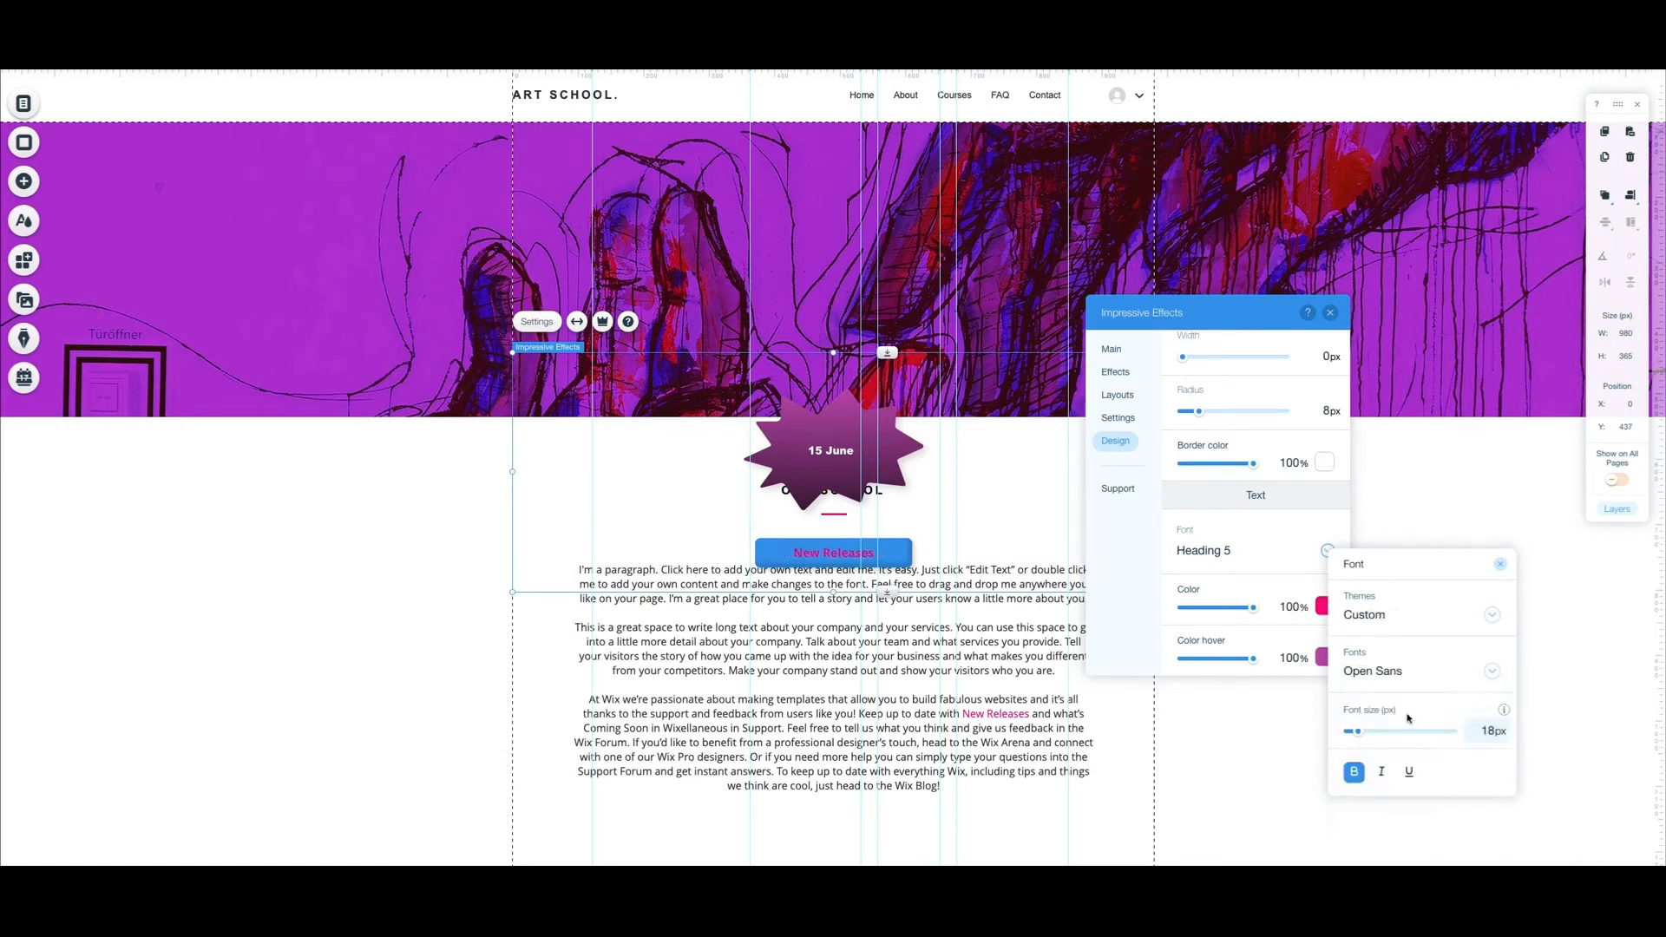
- Toggle bold off and back on for the New Releases button text, reduce its font size slightly, and close the font settings
click(1353, 771)
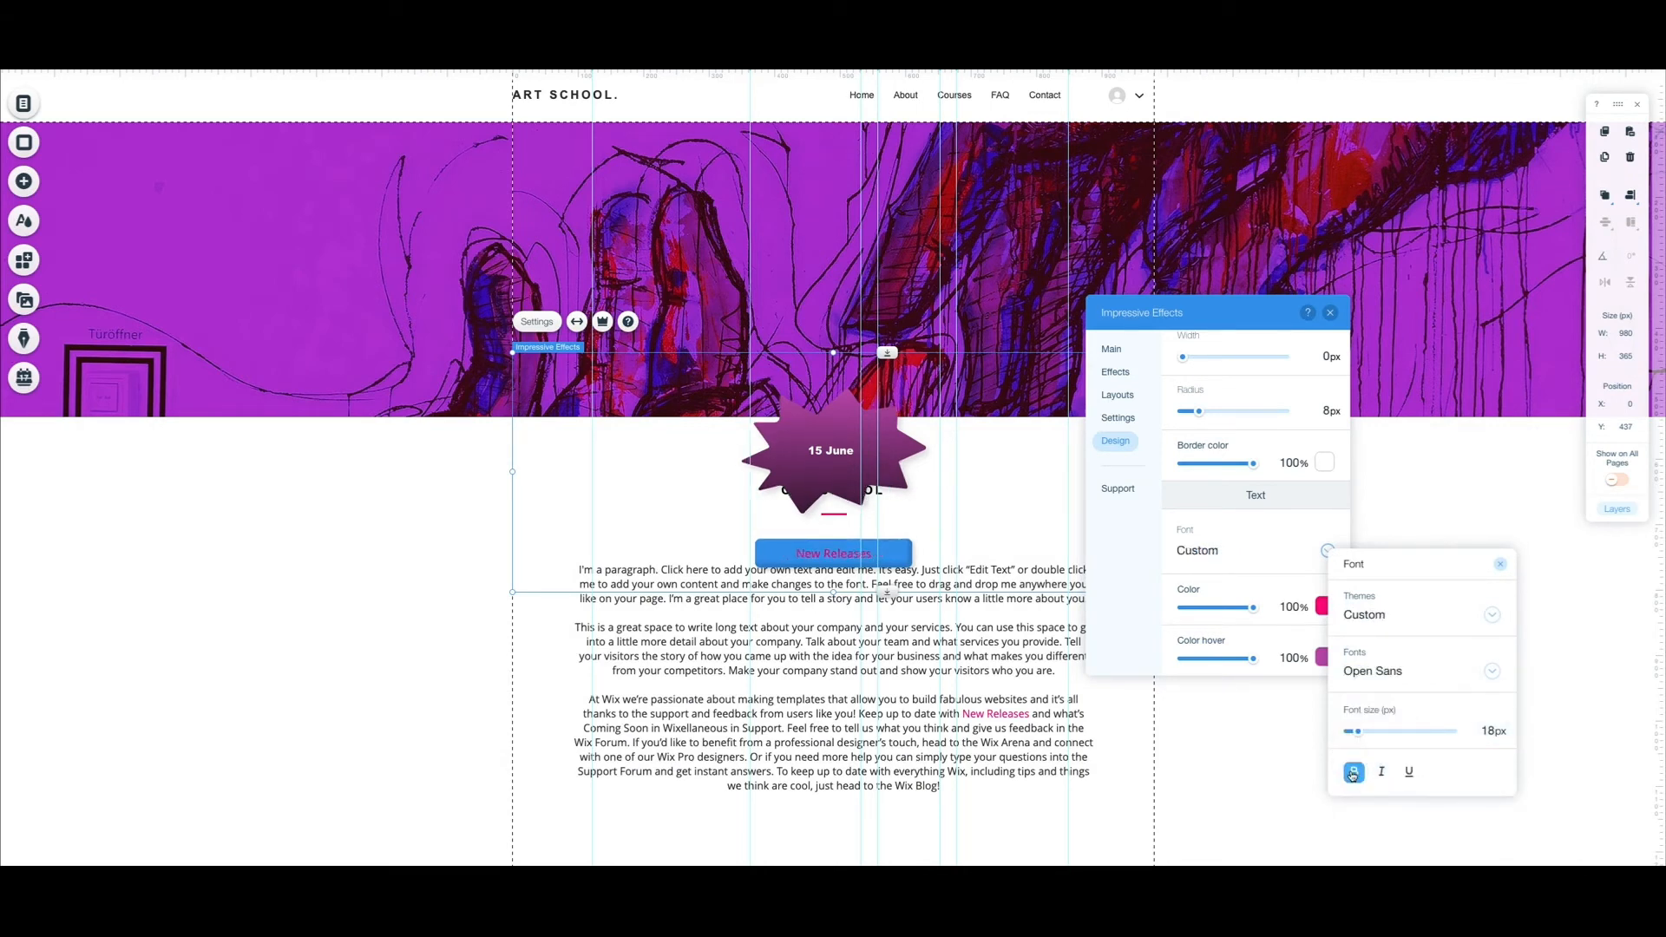
click(1353, 772)
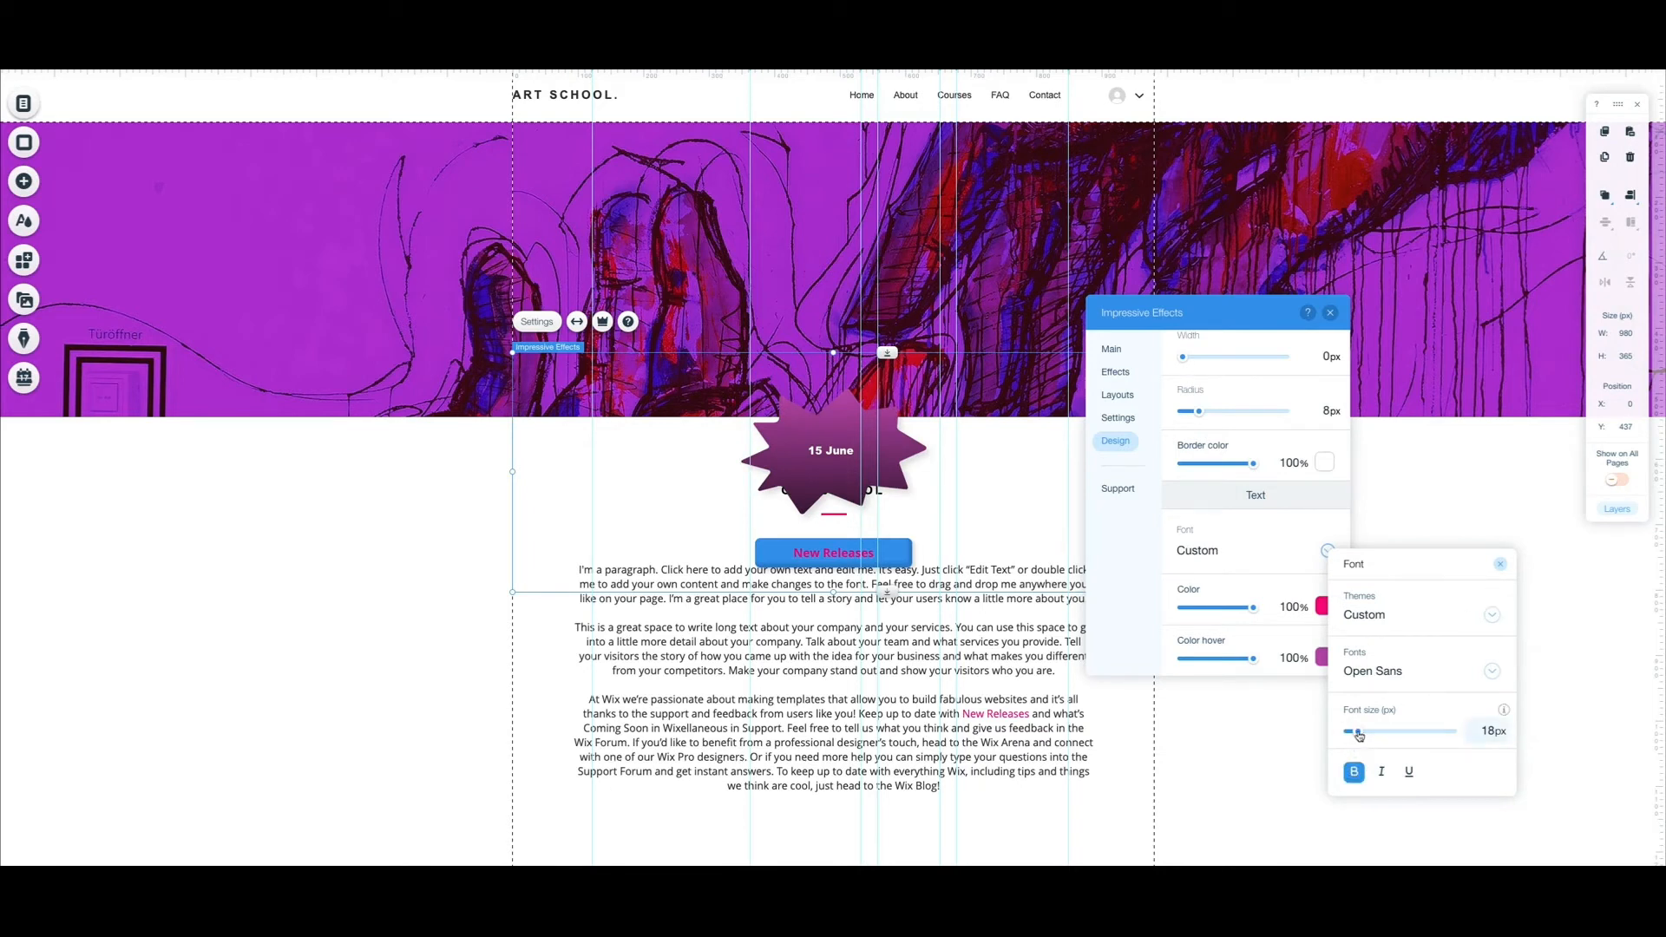
drag(1359, 735, 1348, 731)
click(1505, 565)
- Set the New Releases button's background and hover background opacity to 0% and turn off its drop and inner shadows
scroll(1251, 430, up, 3)
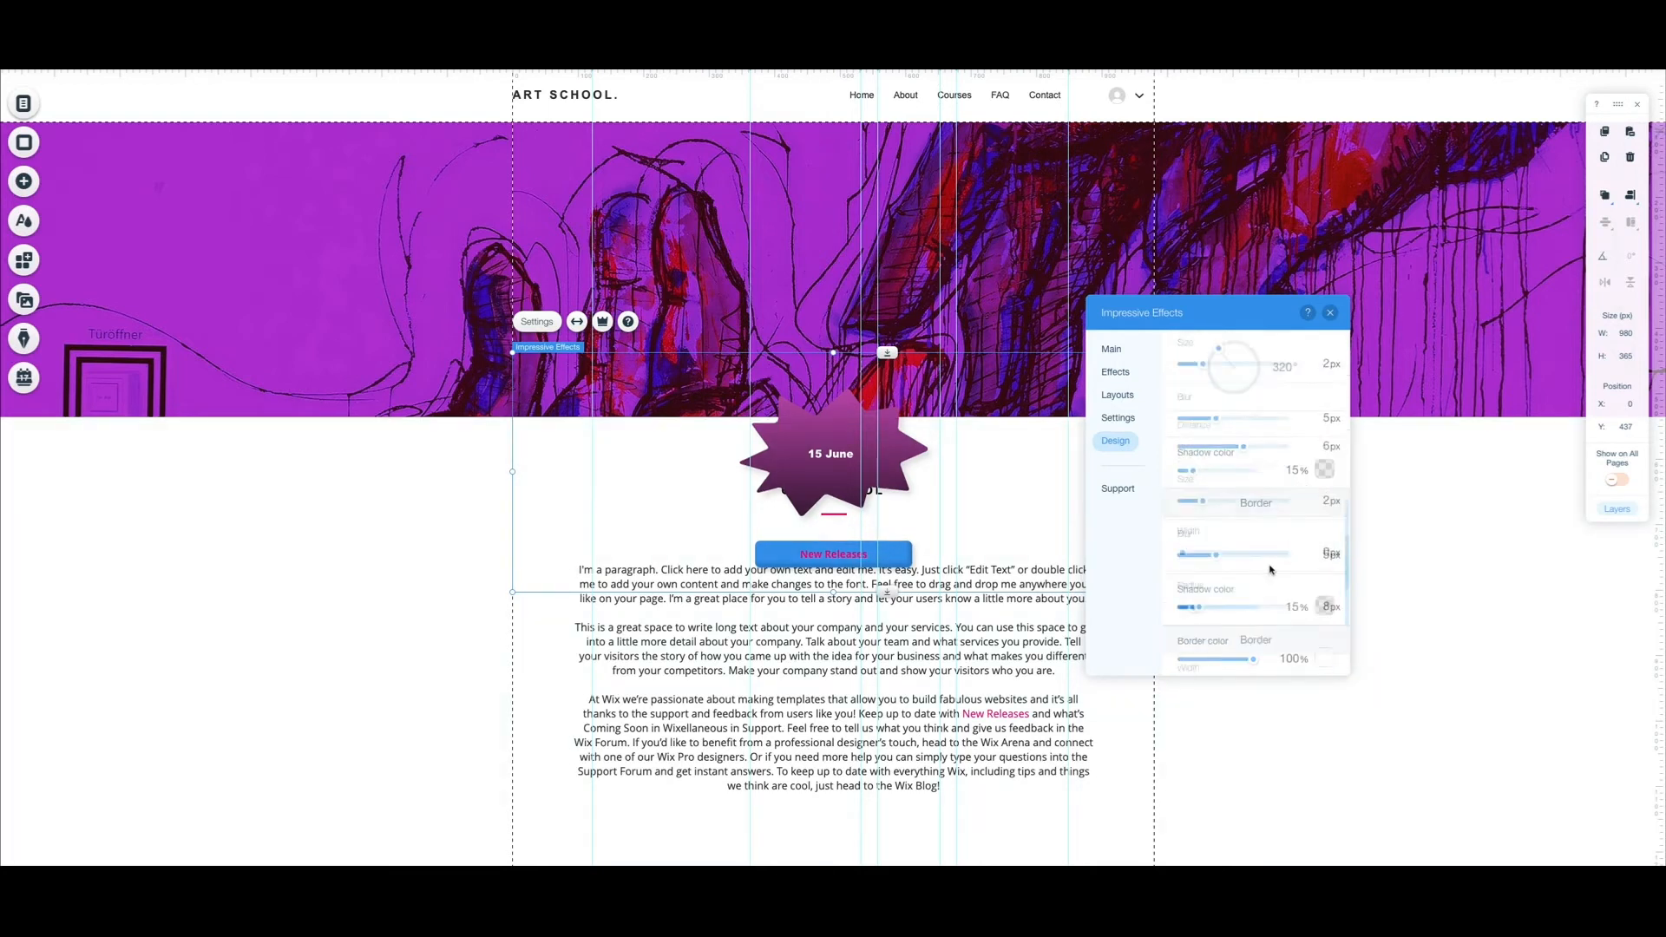
drag(1250, 430, 1181, 427)
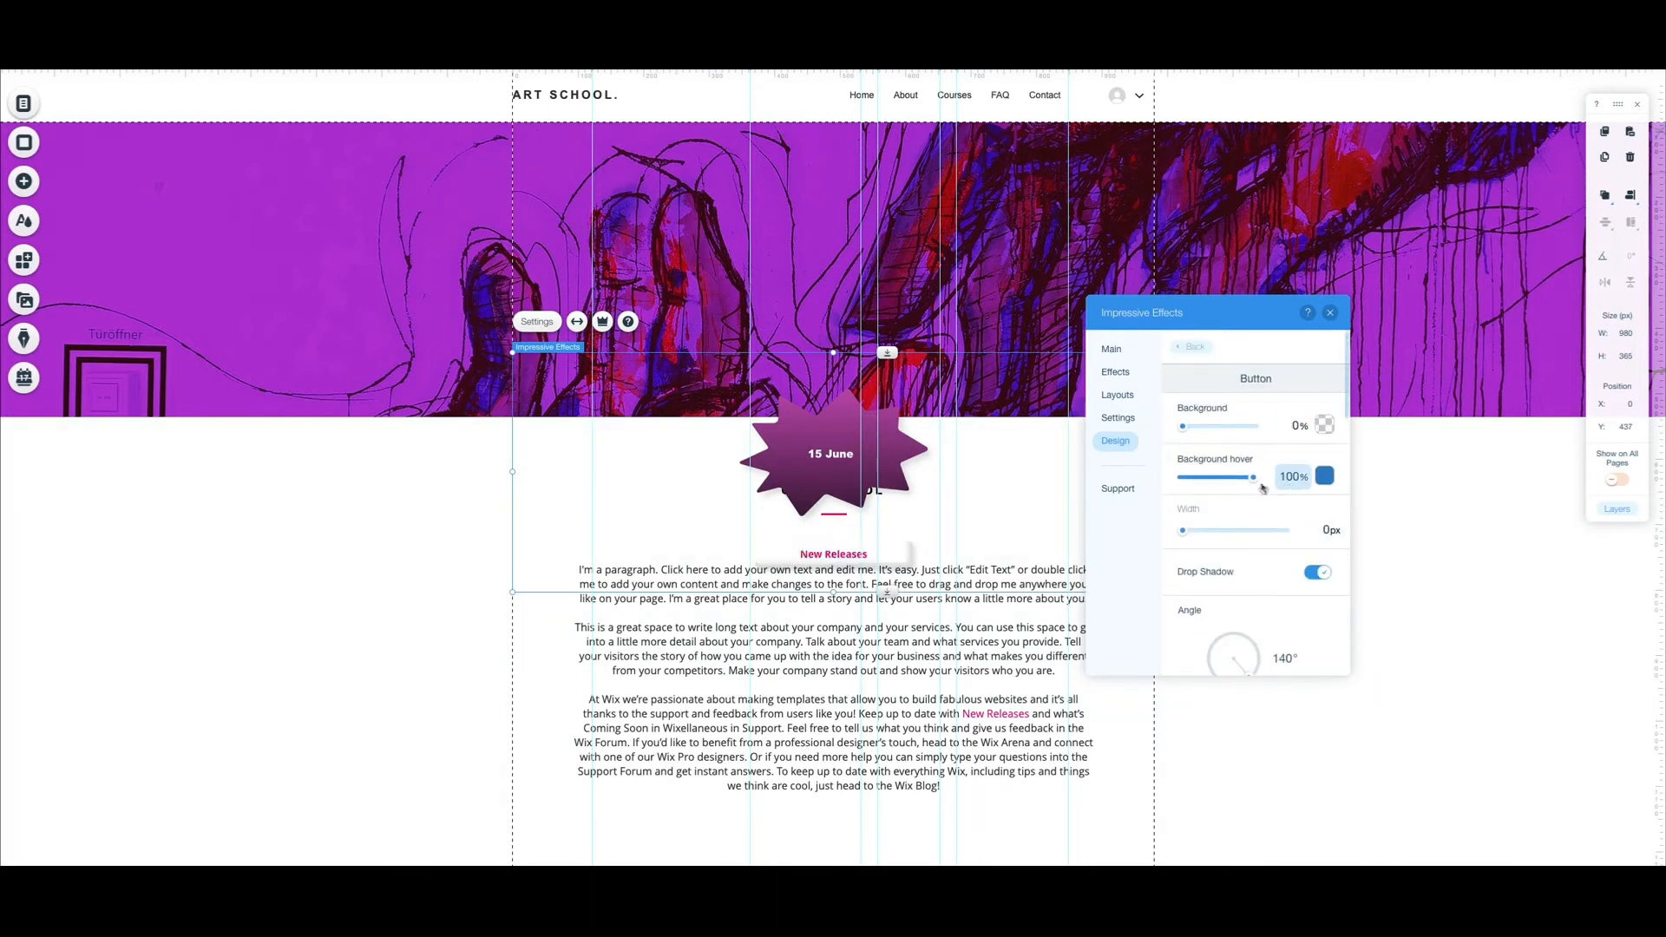
drag(1253, 477, 1182, 479)
click(1319, 573)
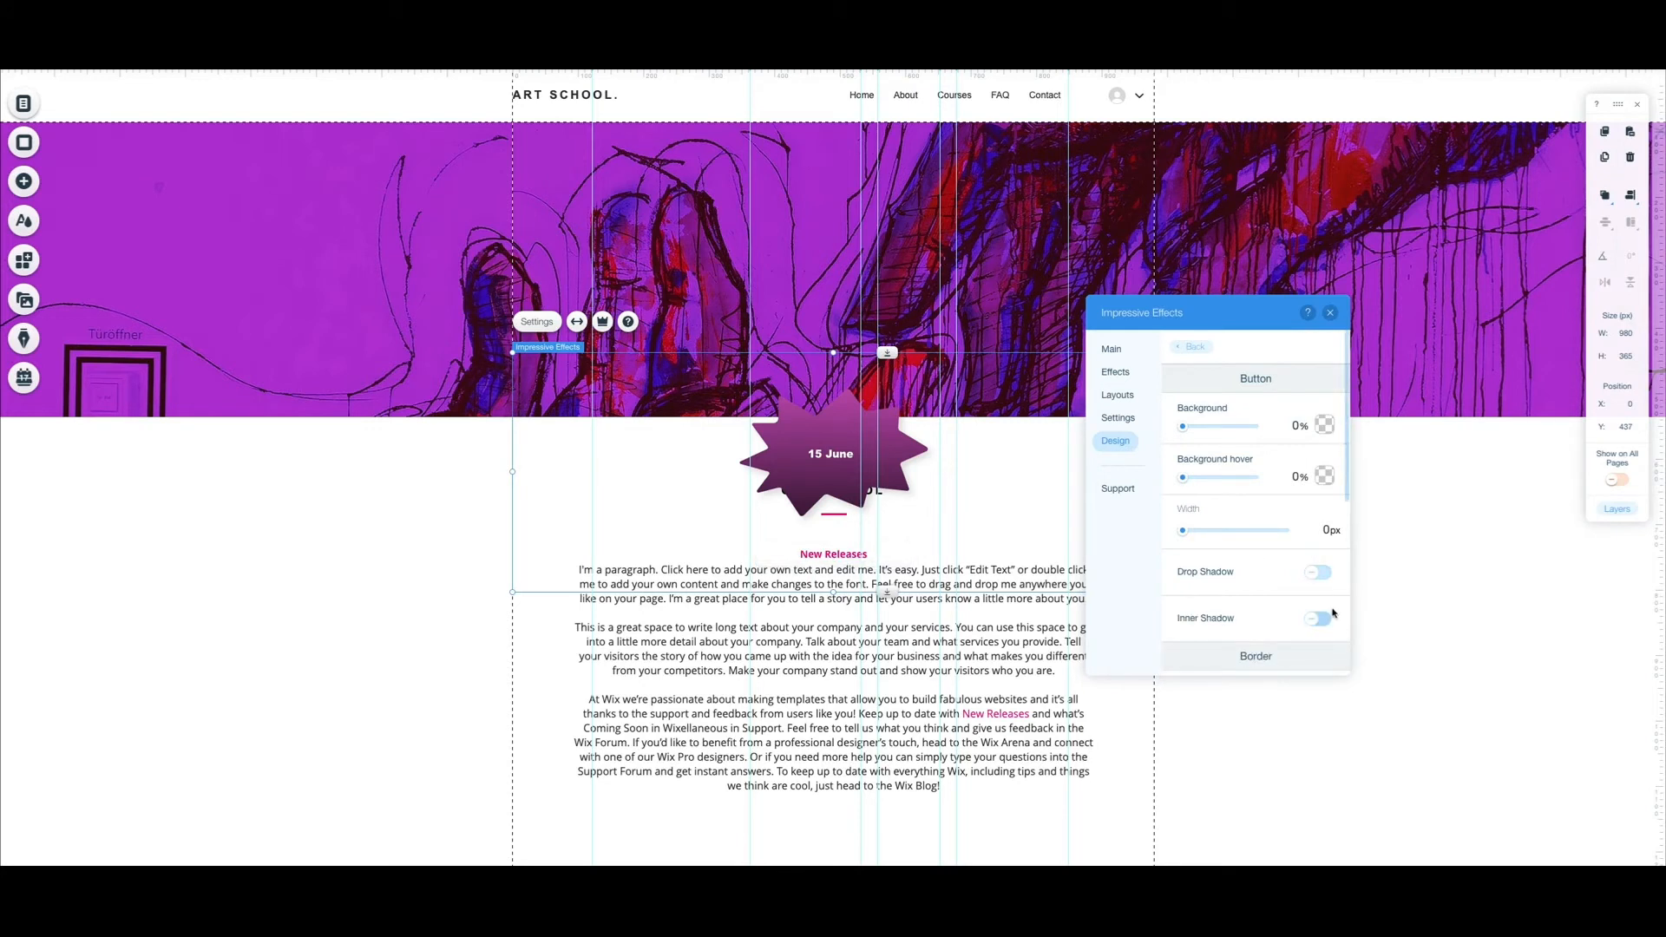
- Apply the Shift Up effect to the New Releases tooltip and close the Impressive Effects settings
click(1117, 371)
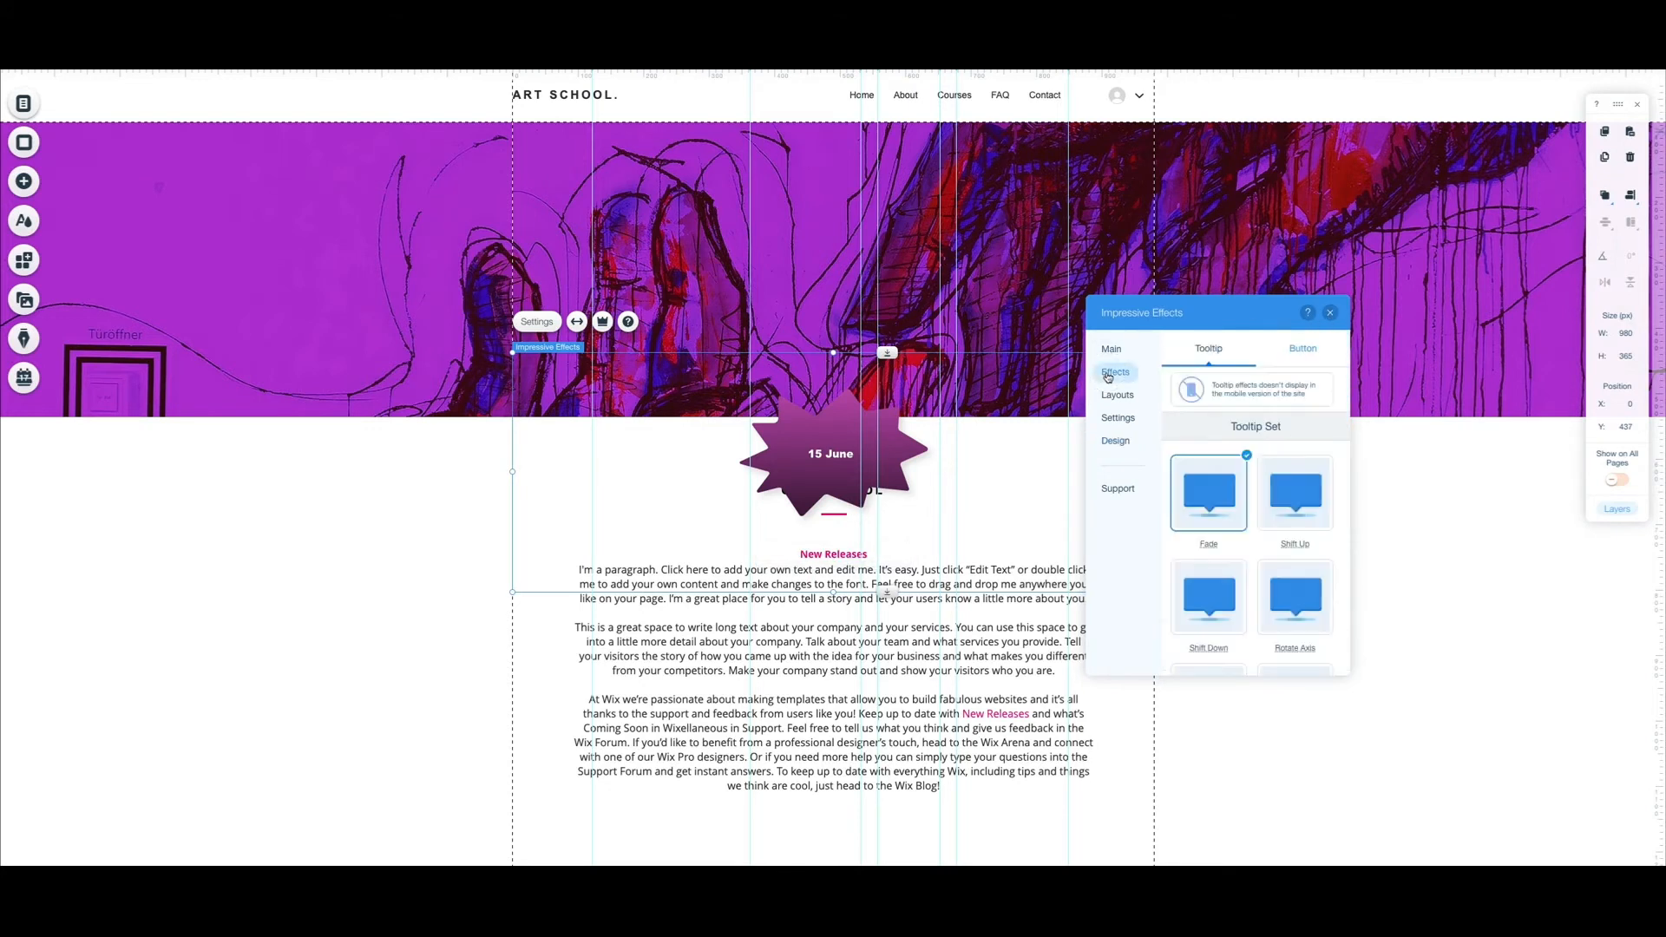
click(1288, 503)
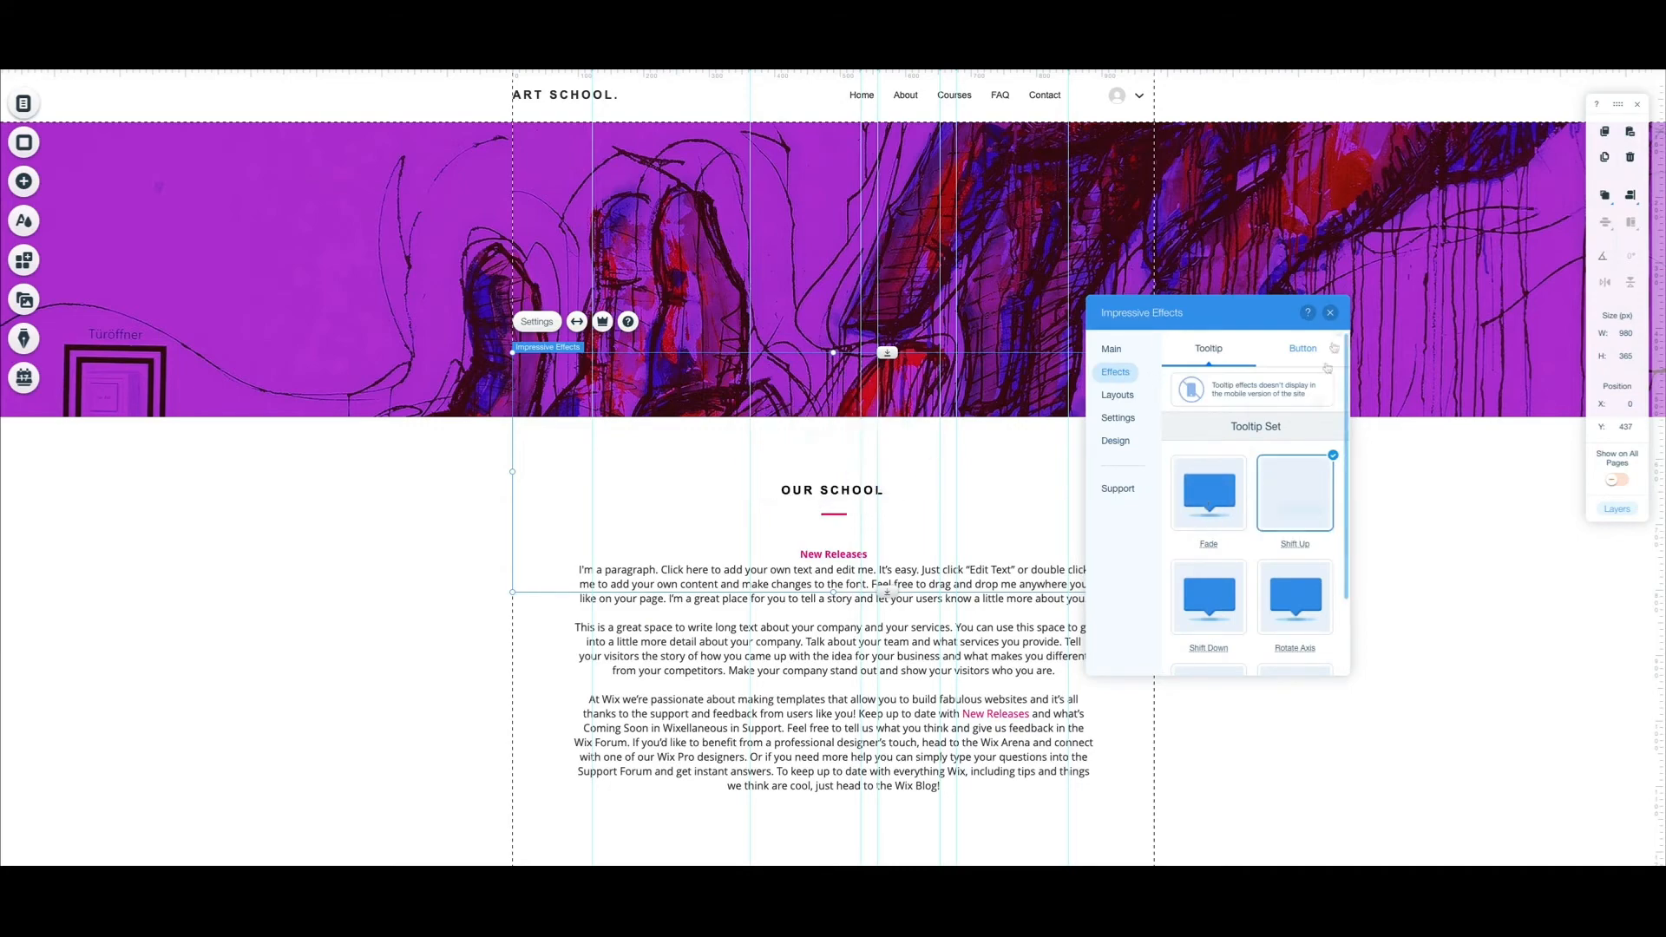
click(1331, 314)
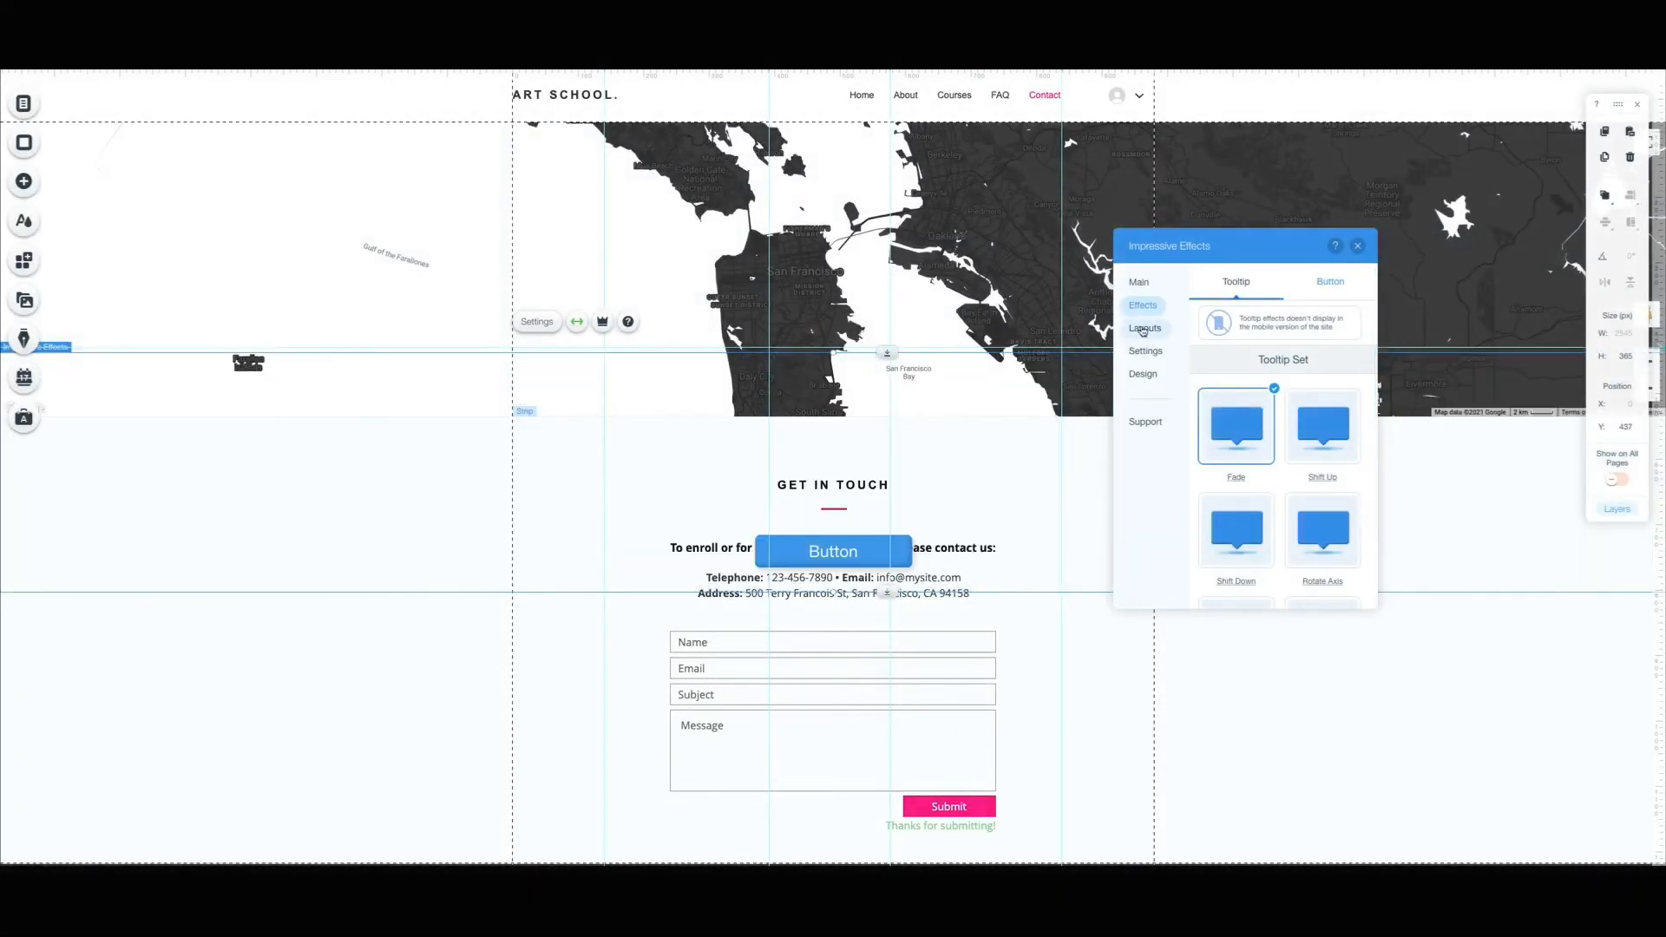
- Apply the Comics 2 layout to the Contact page's tooltip
click(1143, 330)
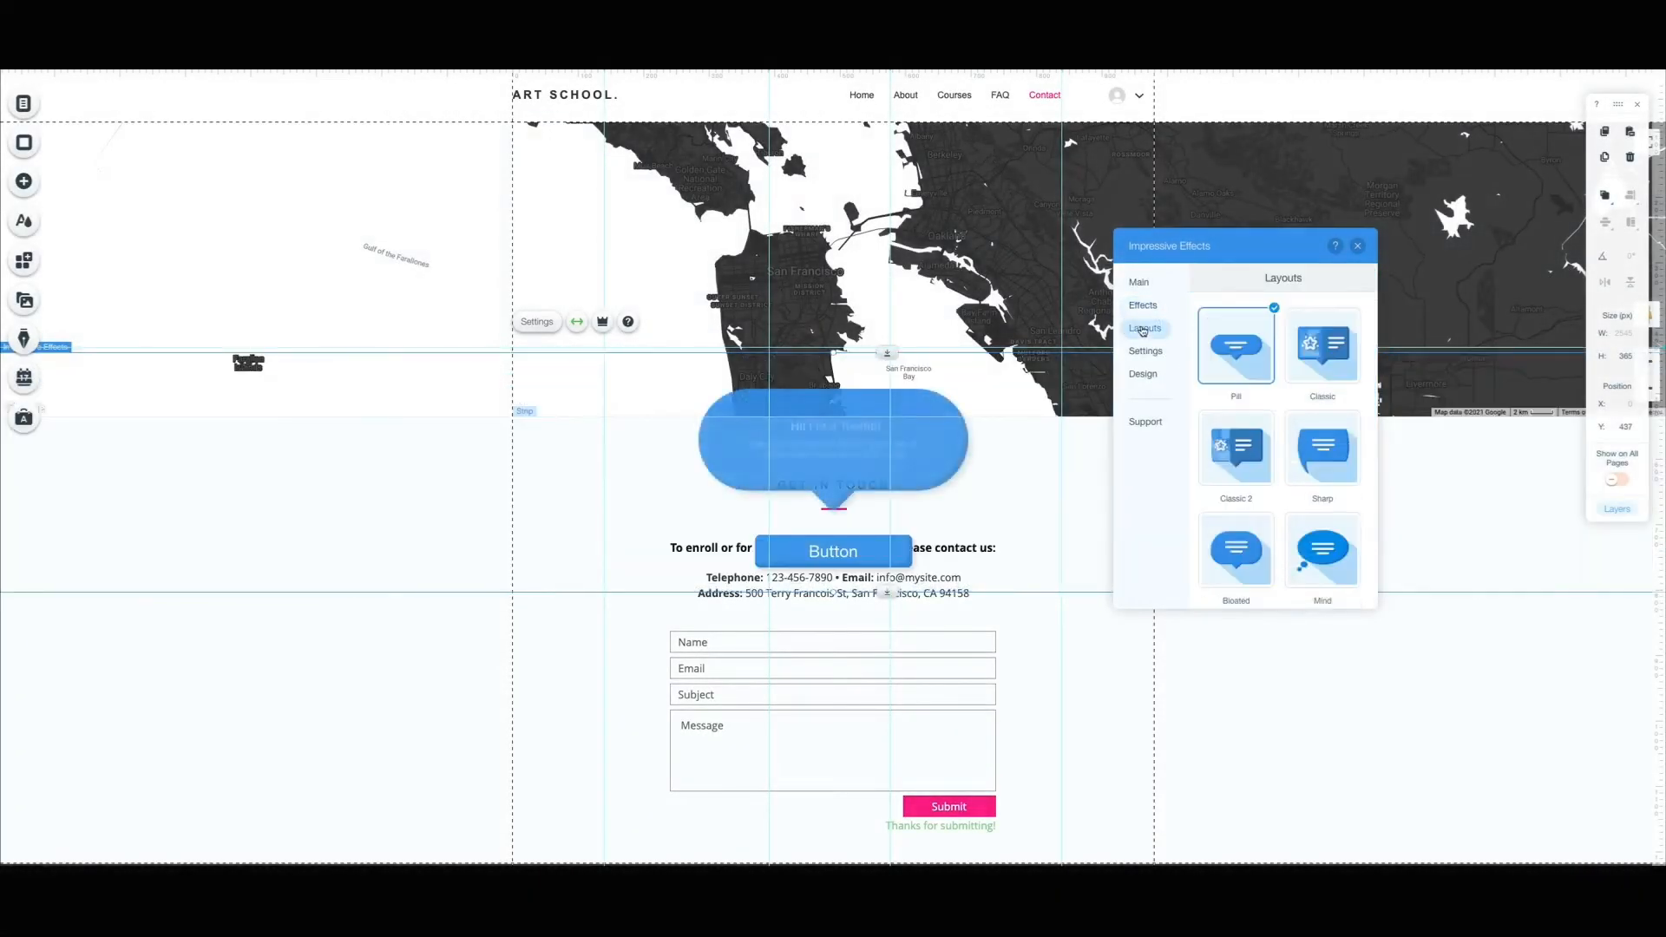
scroll(1258, 444, down, 3)
click(1257, 444)
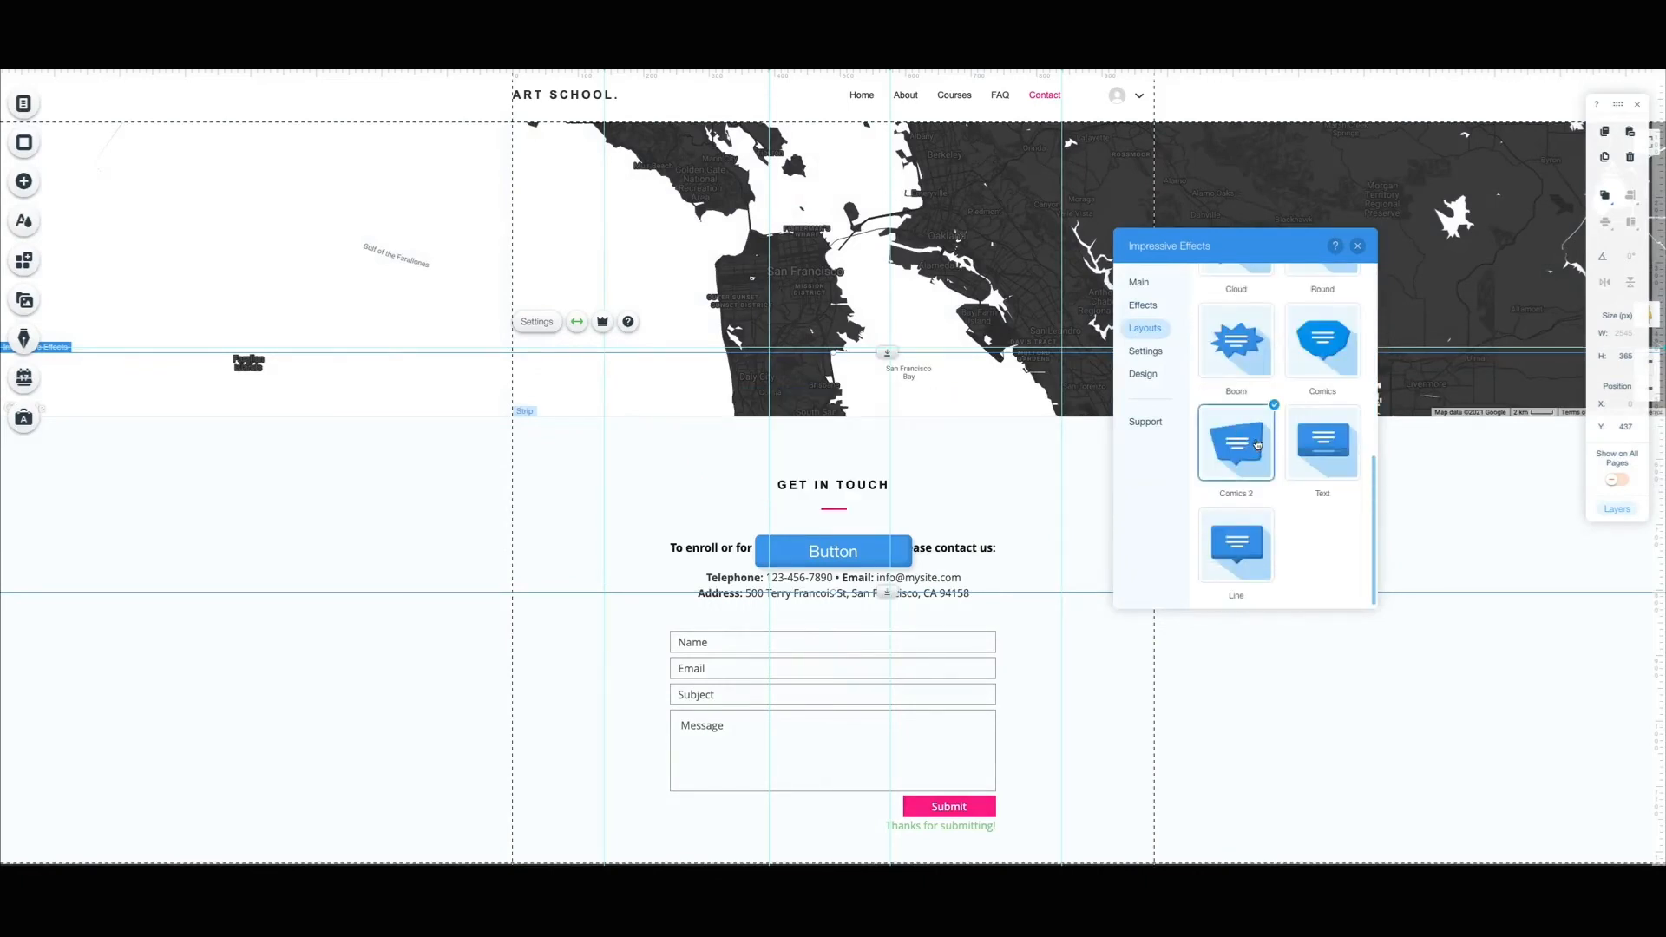
- Clear the Contact page tooltip button's text and make the button show an icon
click(1146, 362)
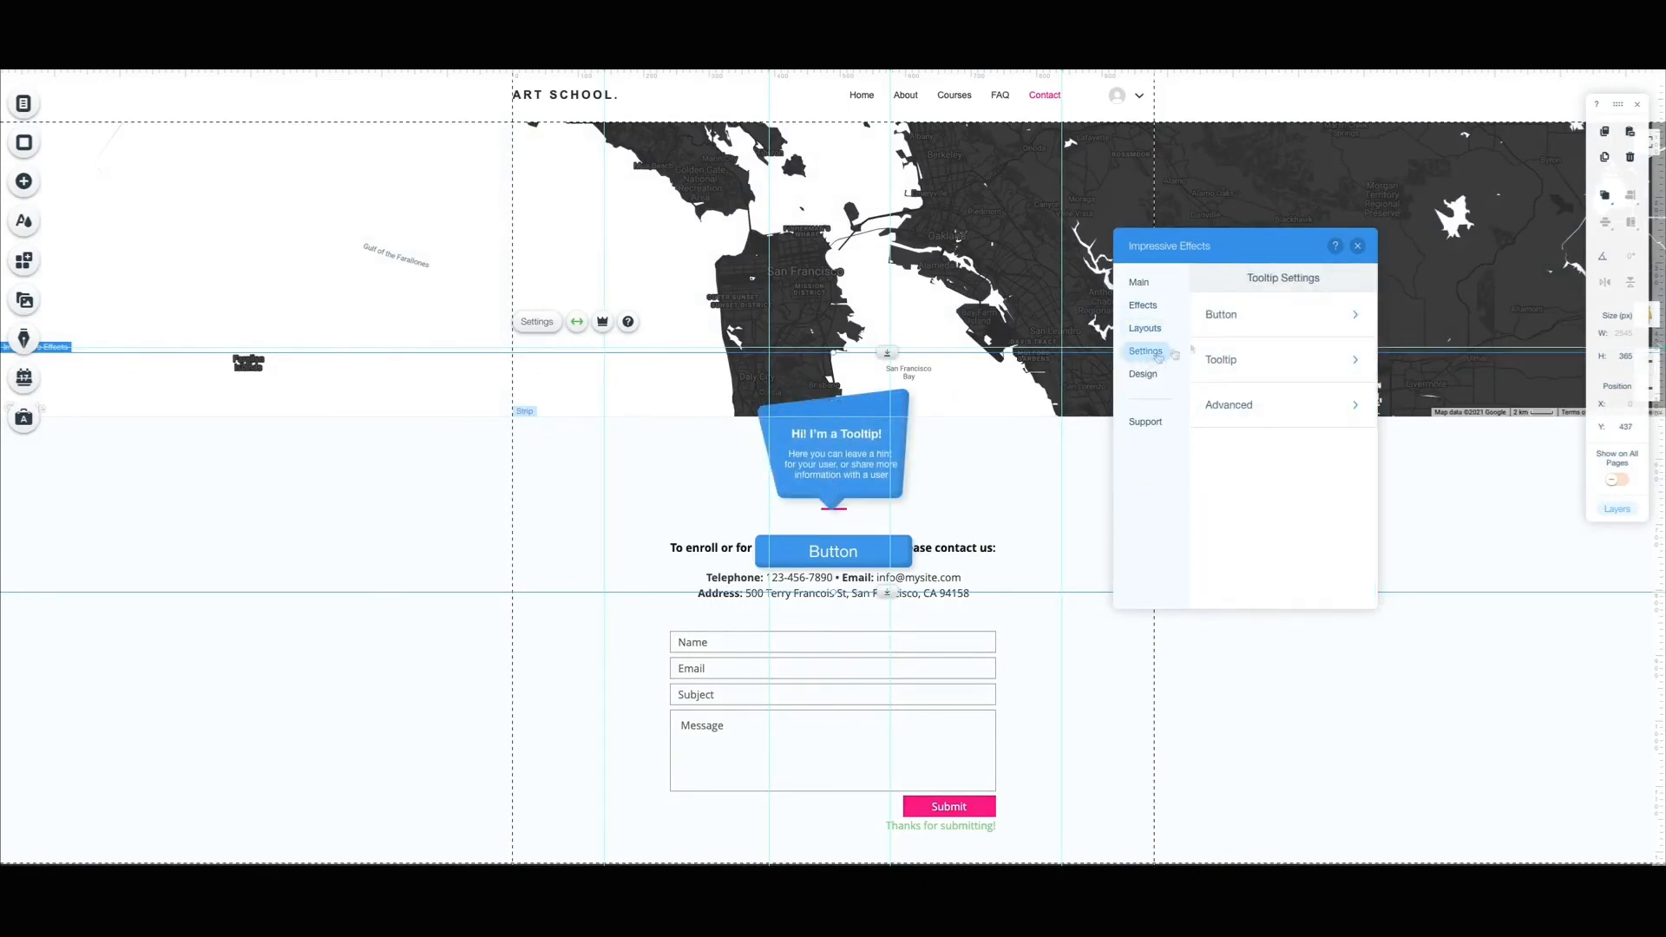
click(1246, 316)
double_click(1279, 365)
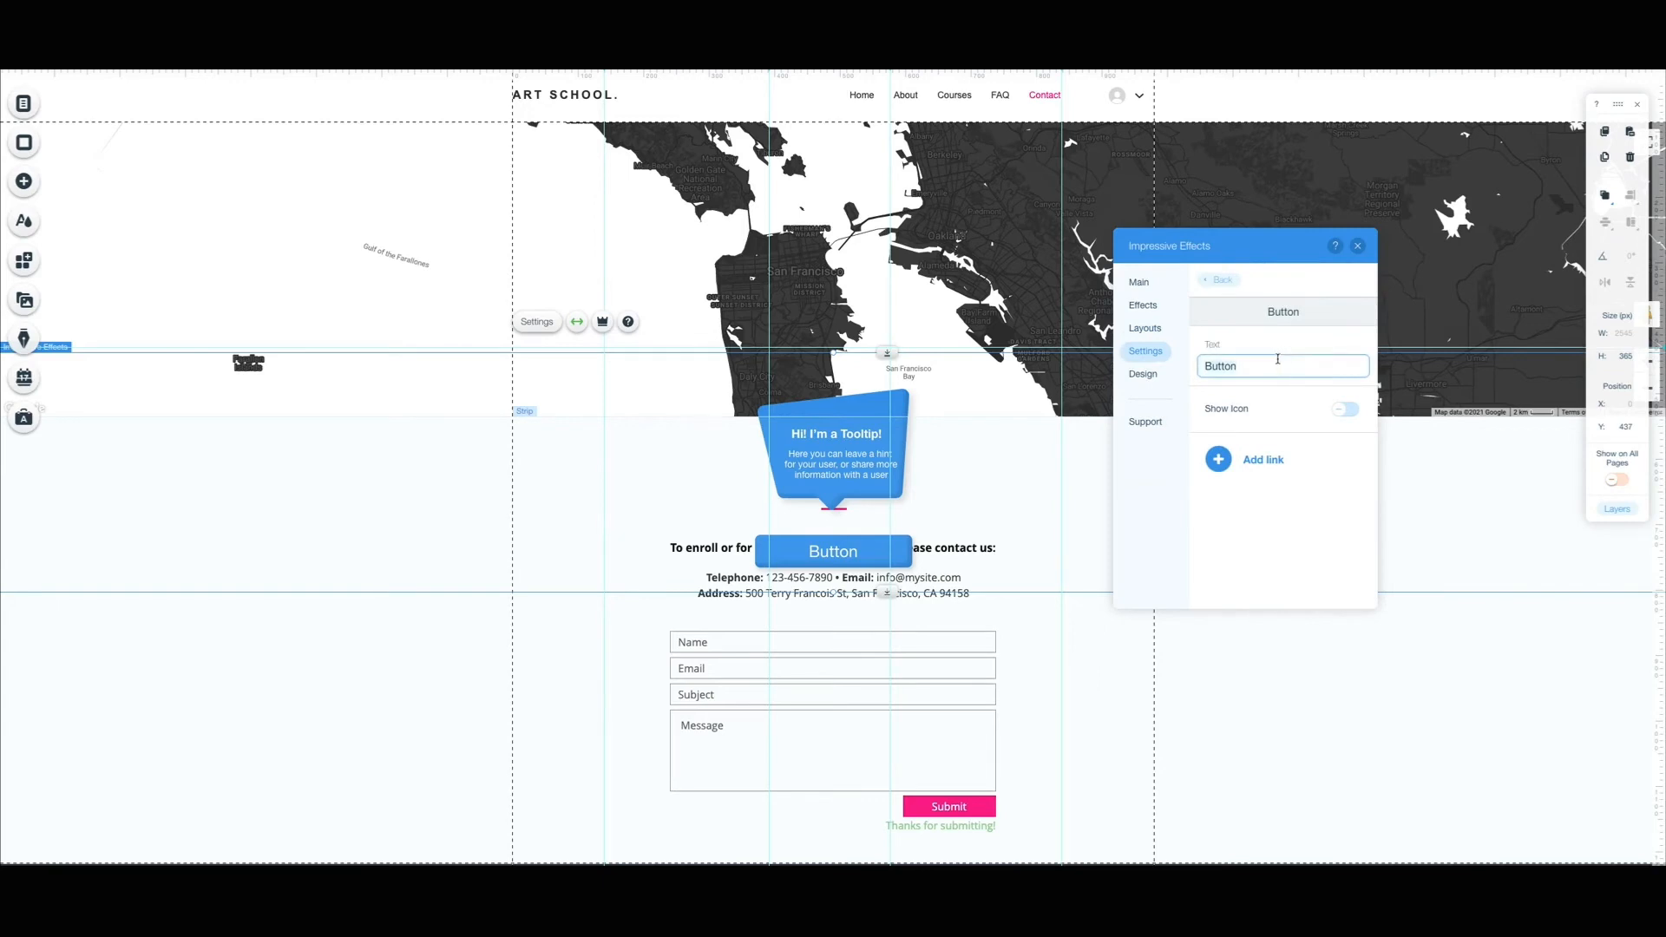
key(BackSpace)
click(1350, 411)
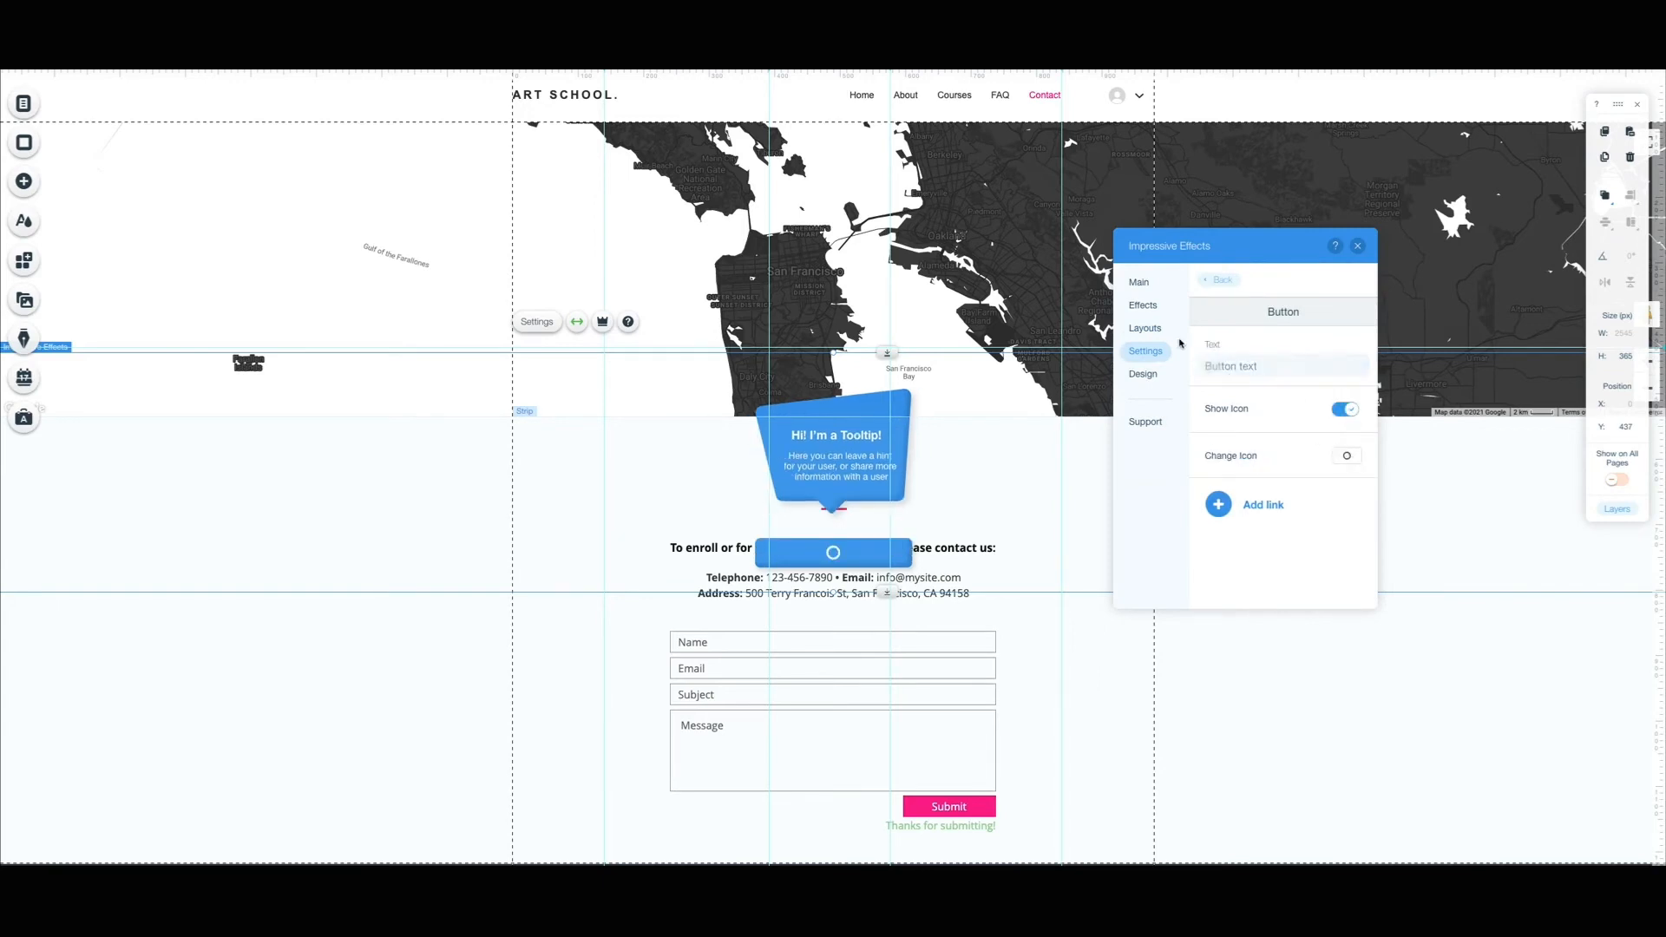
- Set the tooltip's title to "ART SCHOOL." and replace its text with the school's full postal address
click(1223, 281)
click(1228, 362)
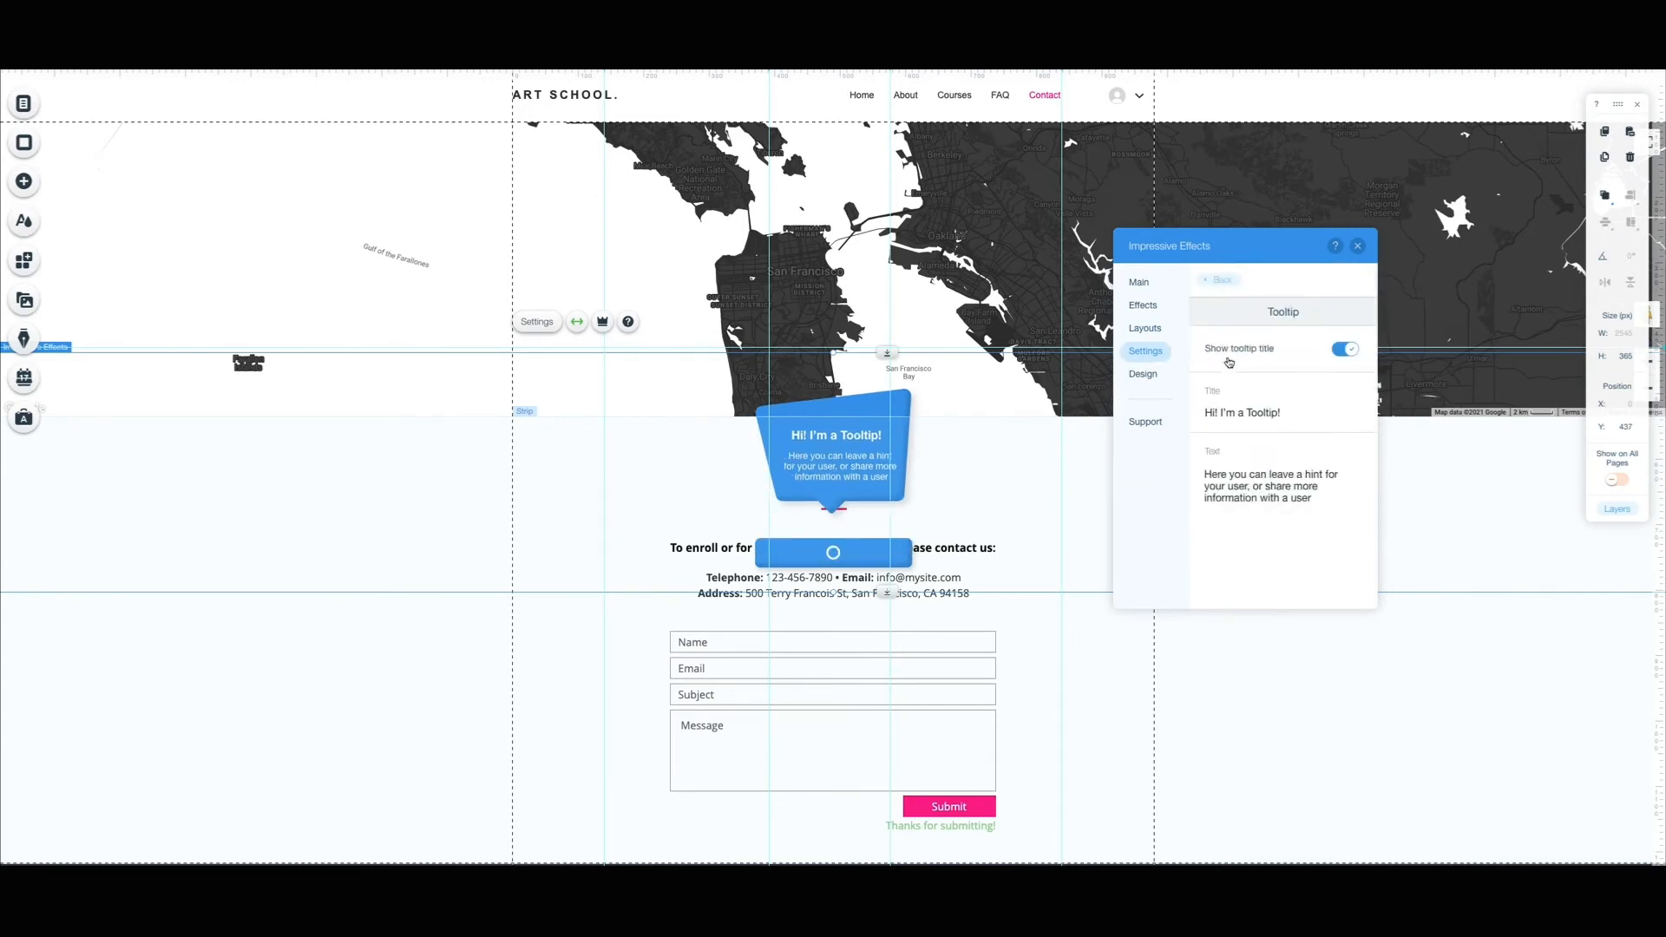
triple_click(1295, 409)
text(ART SCHOOL.)
triple_click(1336, 498)
text(500 Terry A Francois Blvd, San Francisco, CA 94158, USA)
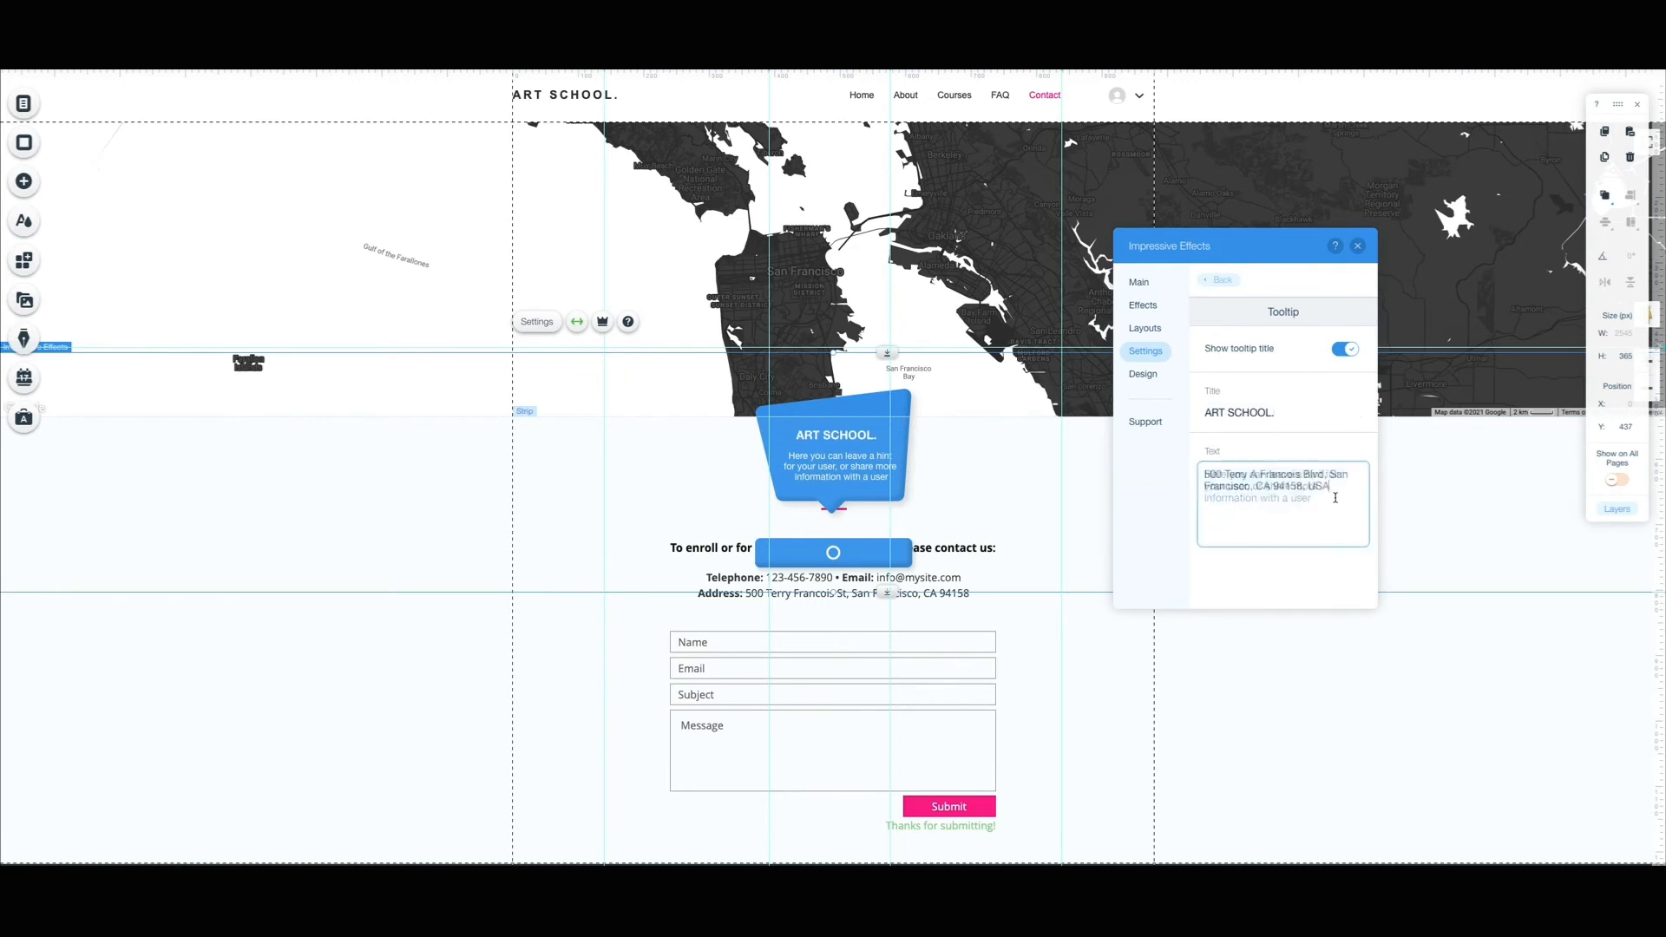
click(1214, 280)
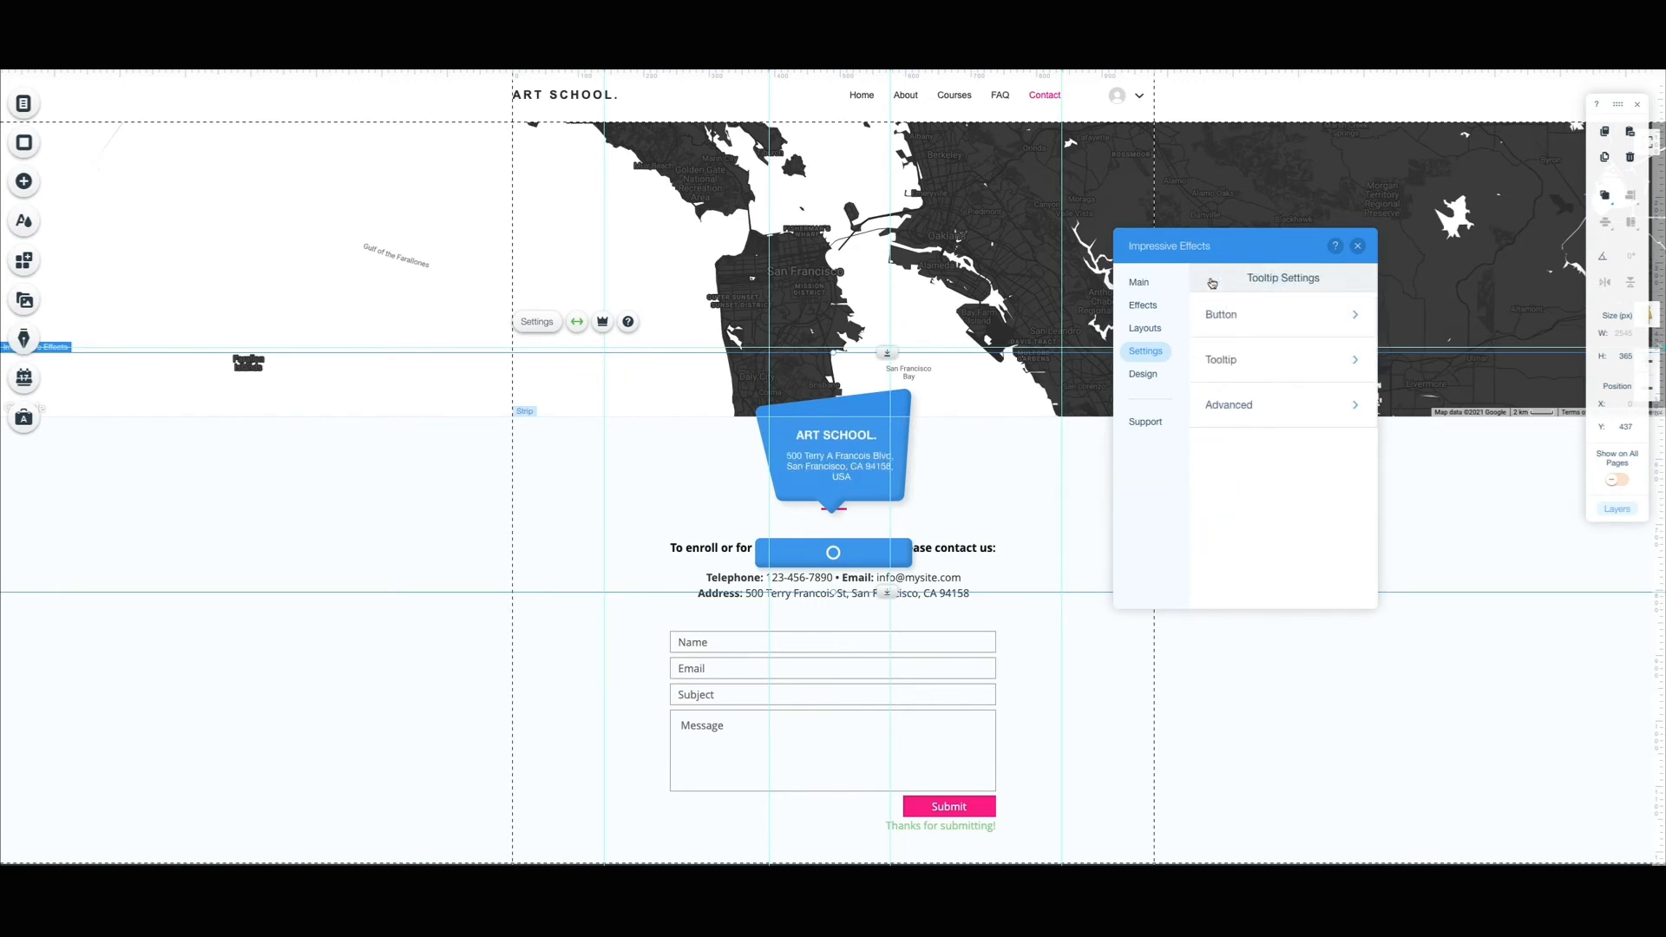
- Change the tooltip's background color to bright pink and turn off its inner and drop shadows
click(1152, 382)
click(1241, 323)
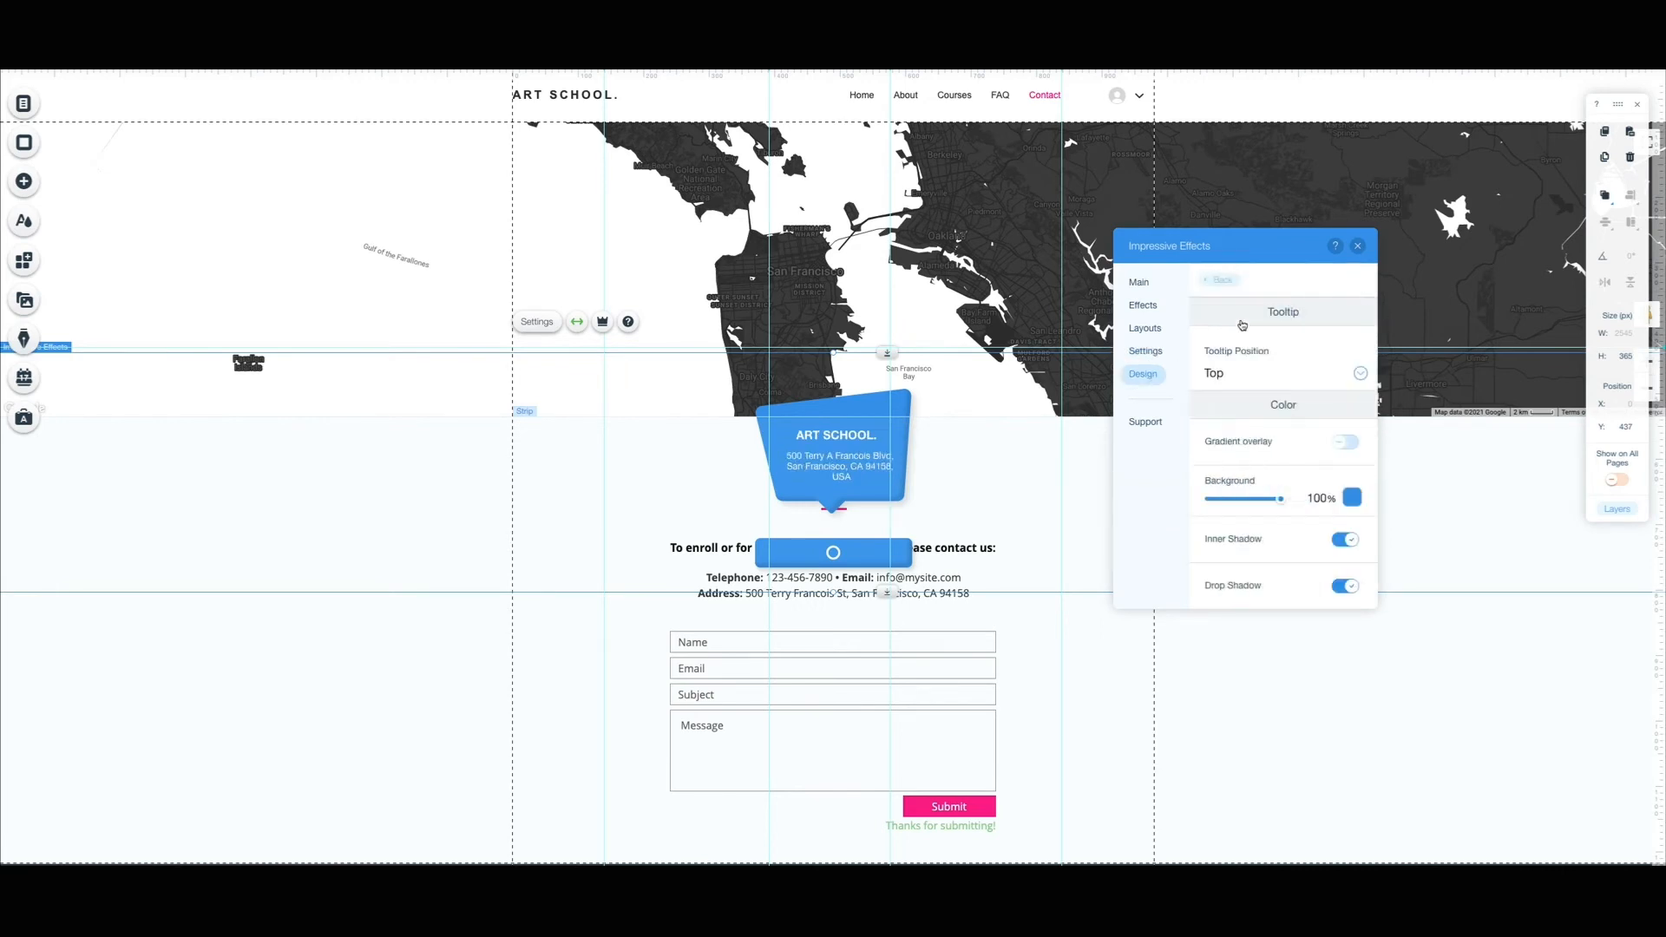
click(1351, 498)
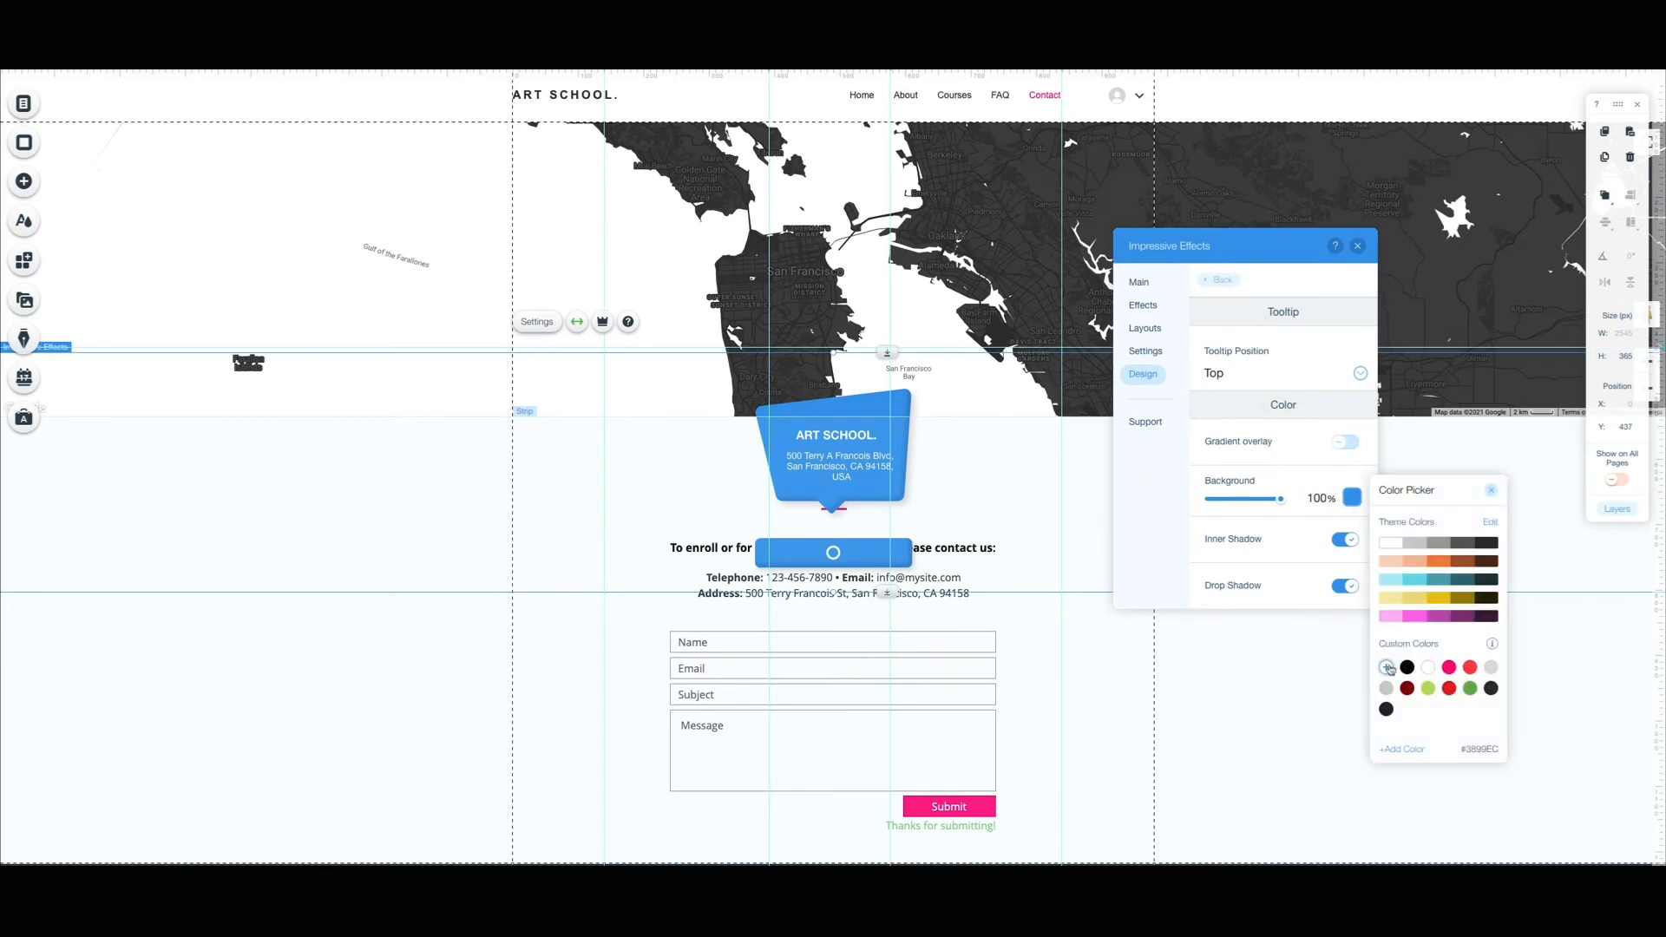
click(1455, 671)
click(1346, 542)
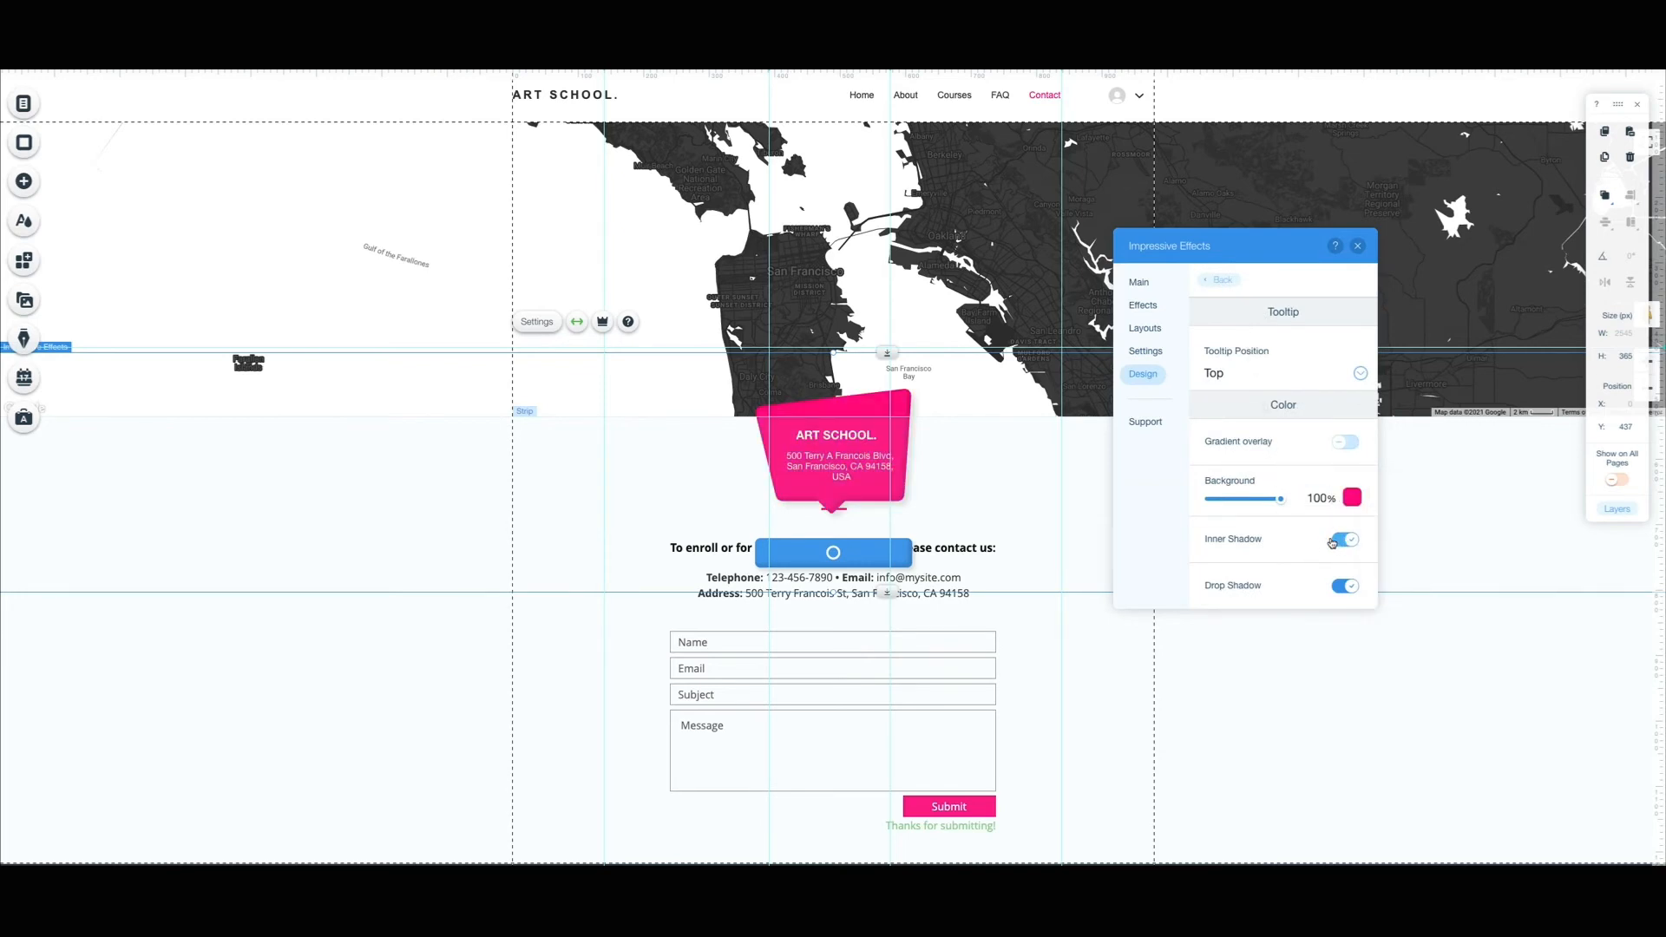
click(1352, 588)
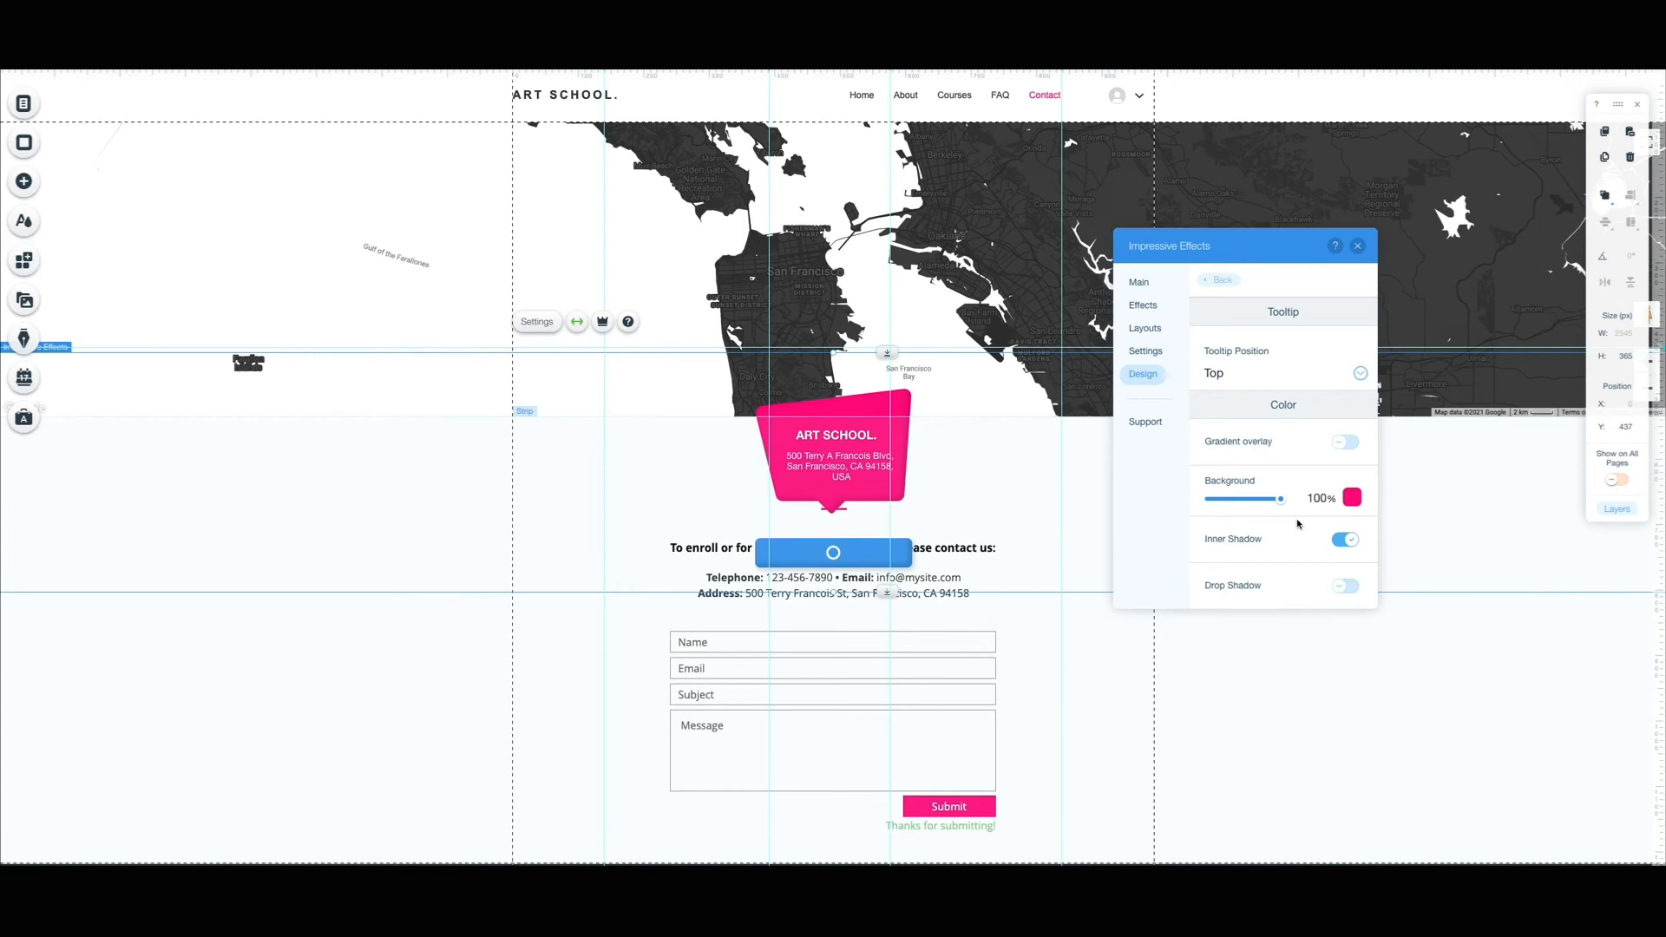
- Change the ART SCHOOL. tooltip heading's font to Arial Black and close the font settings
click(1216, 282)
click(1293, 361)
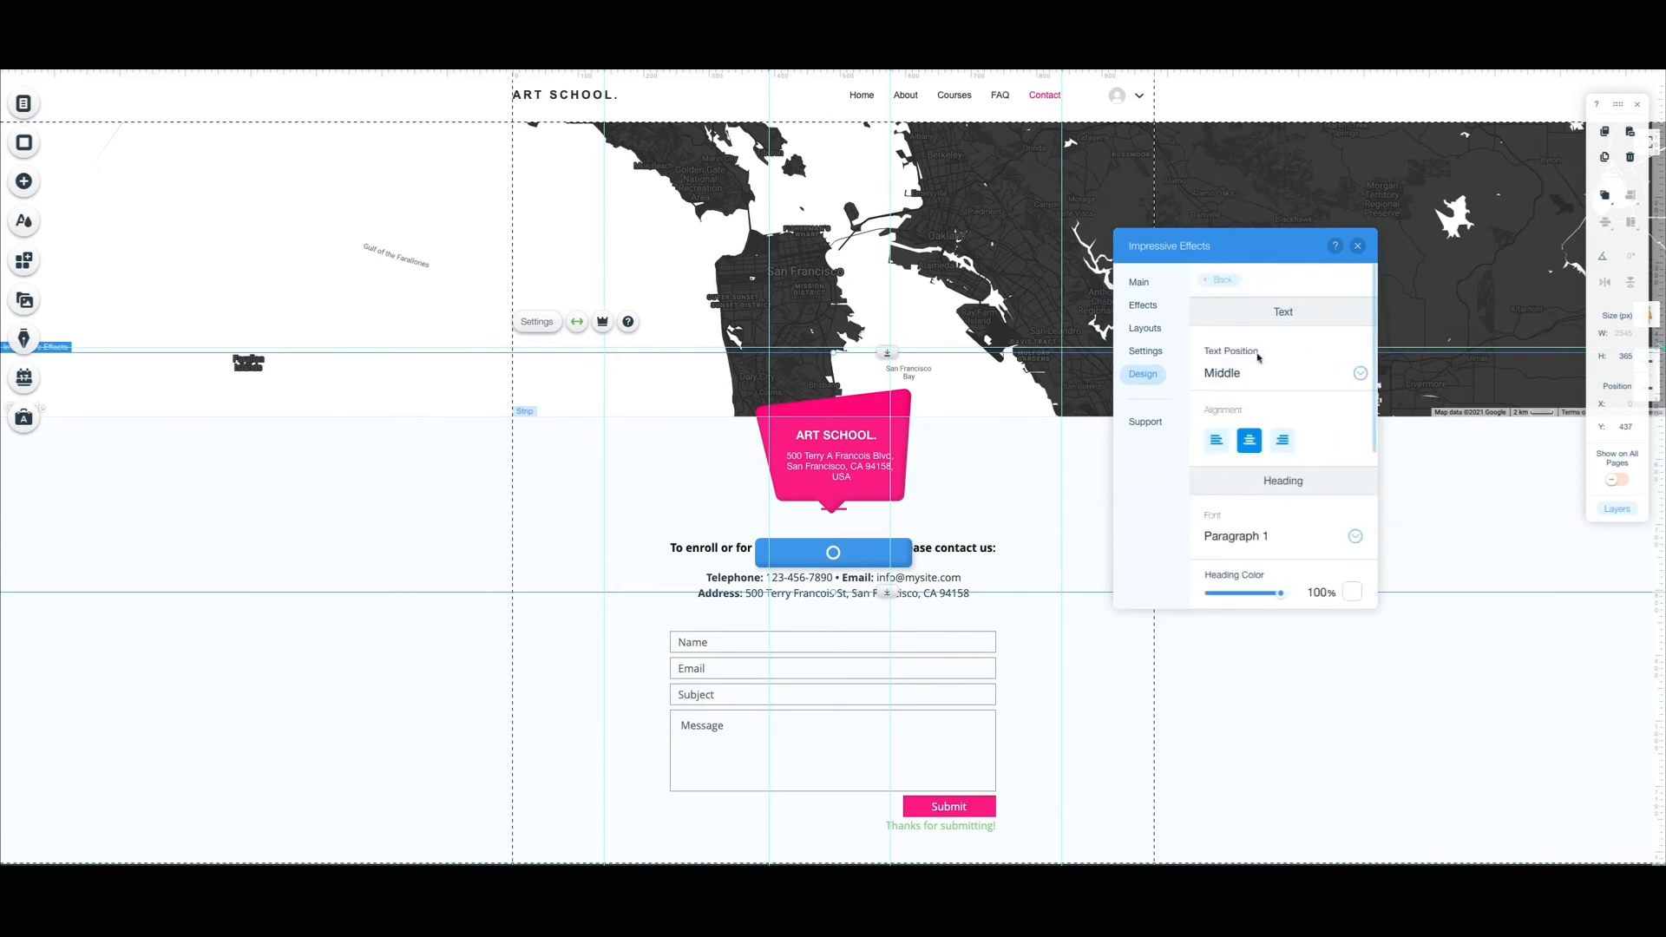
click(1356, 536)
click(1449, 654)
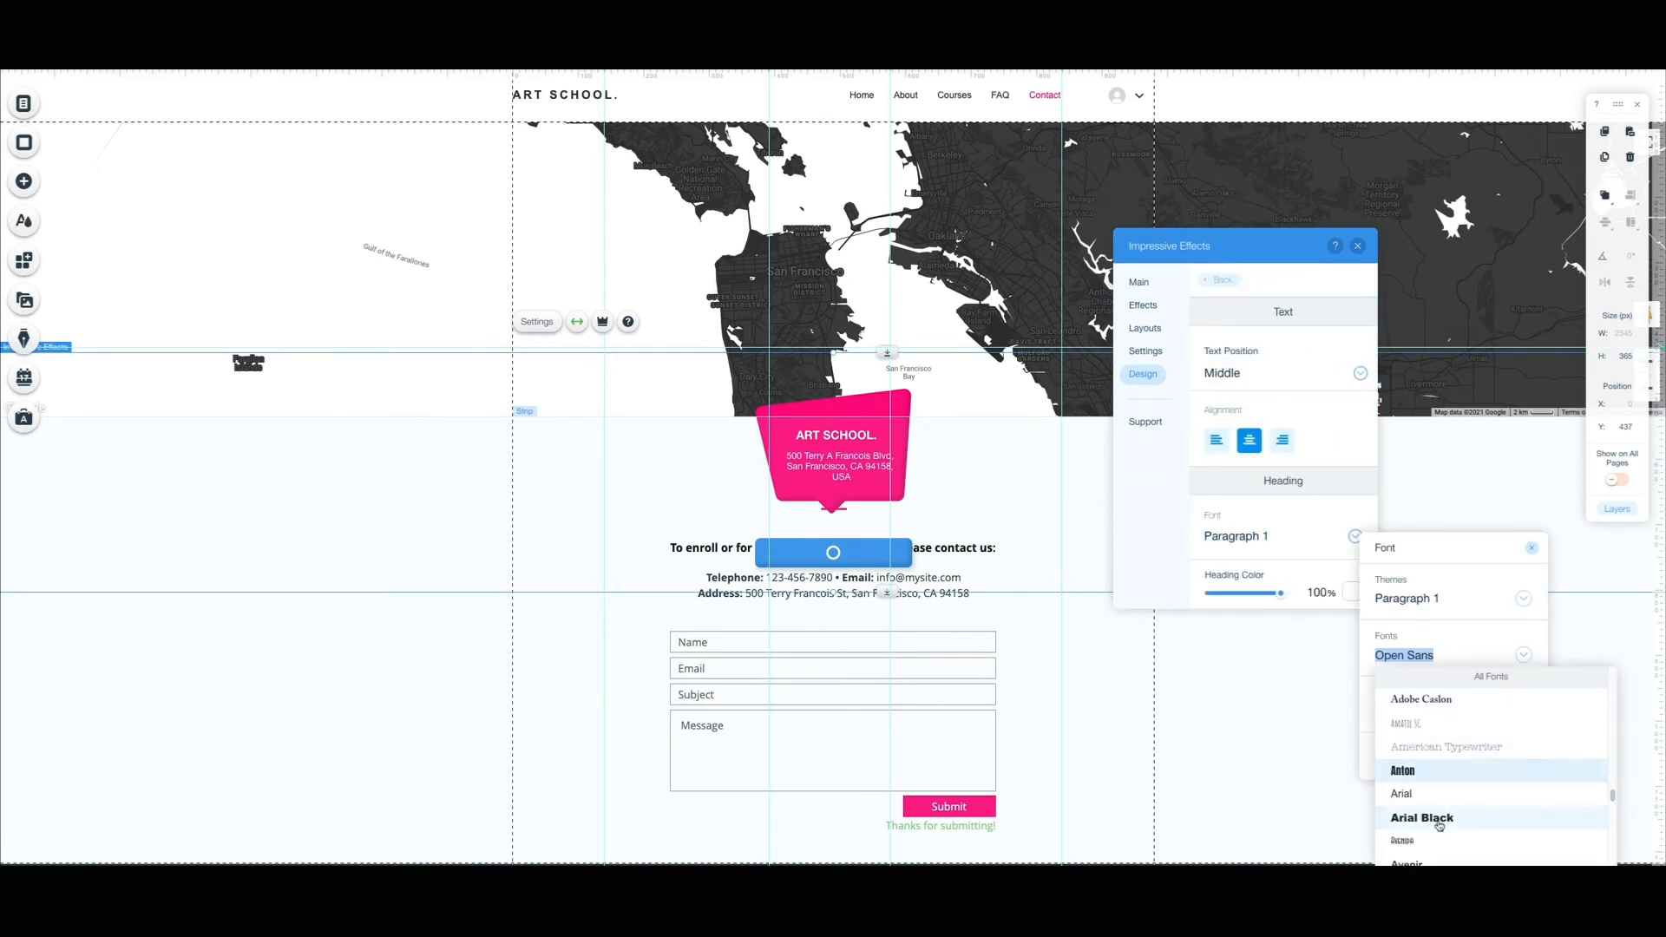
click(1436, 821)
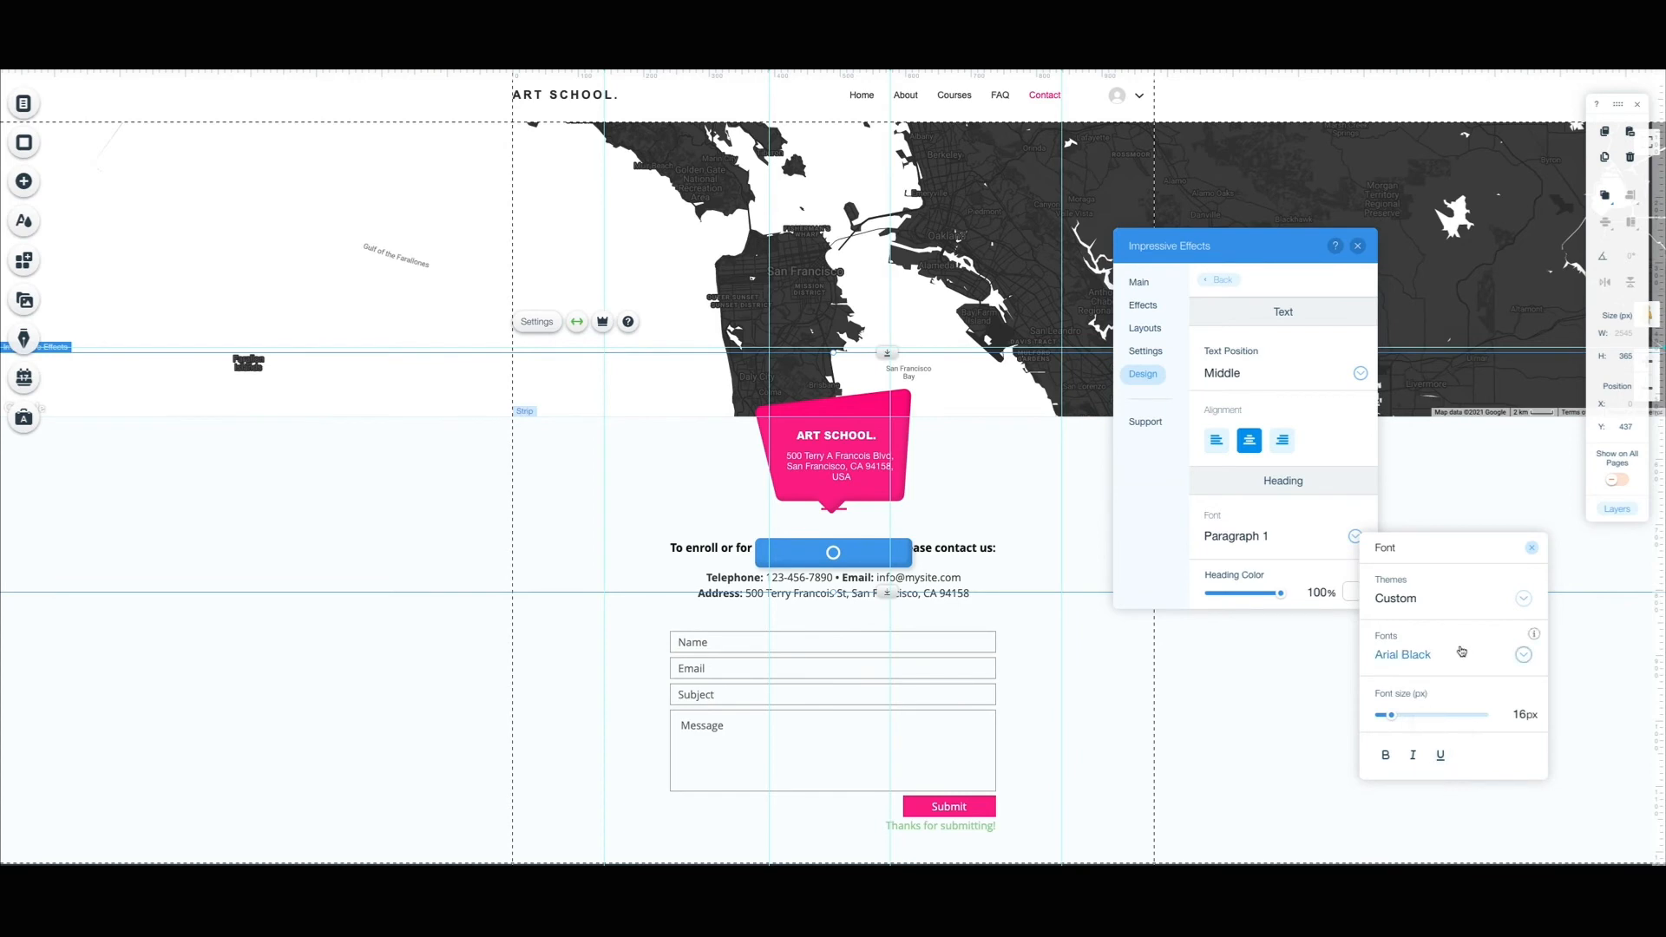
click(1536, 550)
- Set the tooltip paragraph's font size to 13 px, make it bold, and close the font settings
scroll(1354, 538, down, 4)
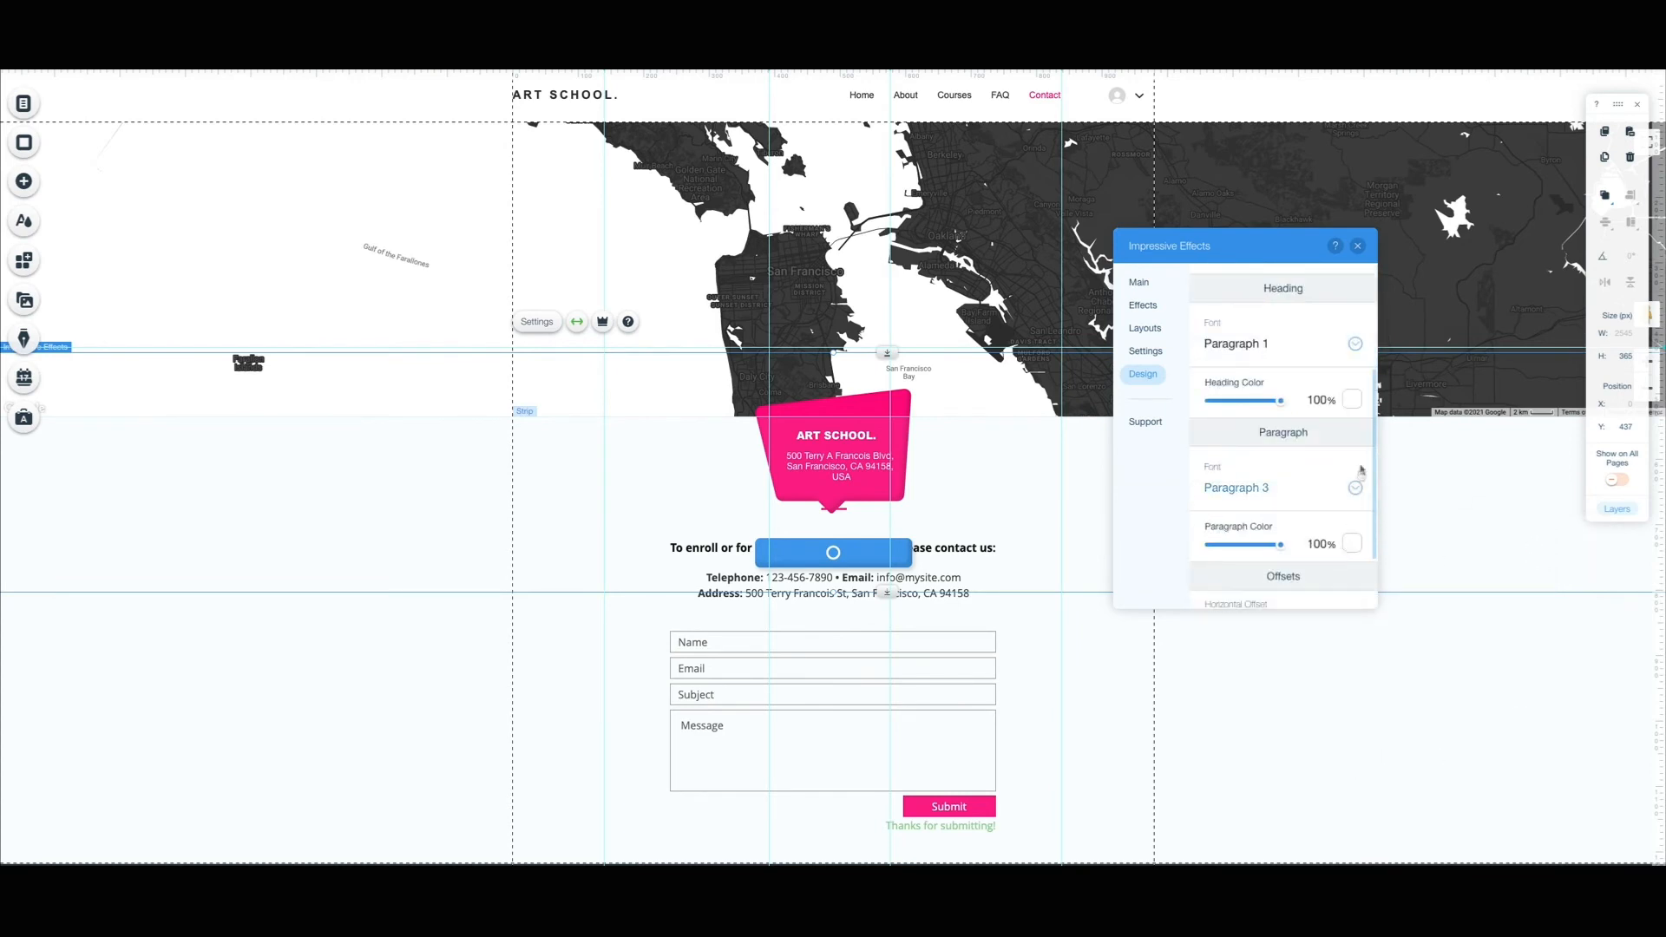
click(1357, 488)
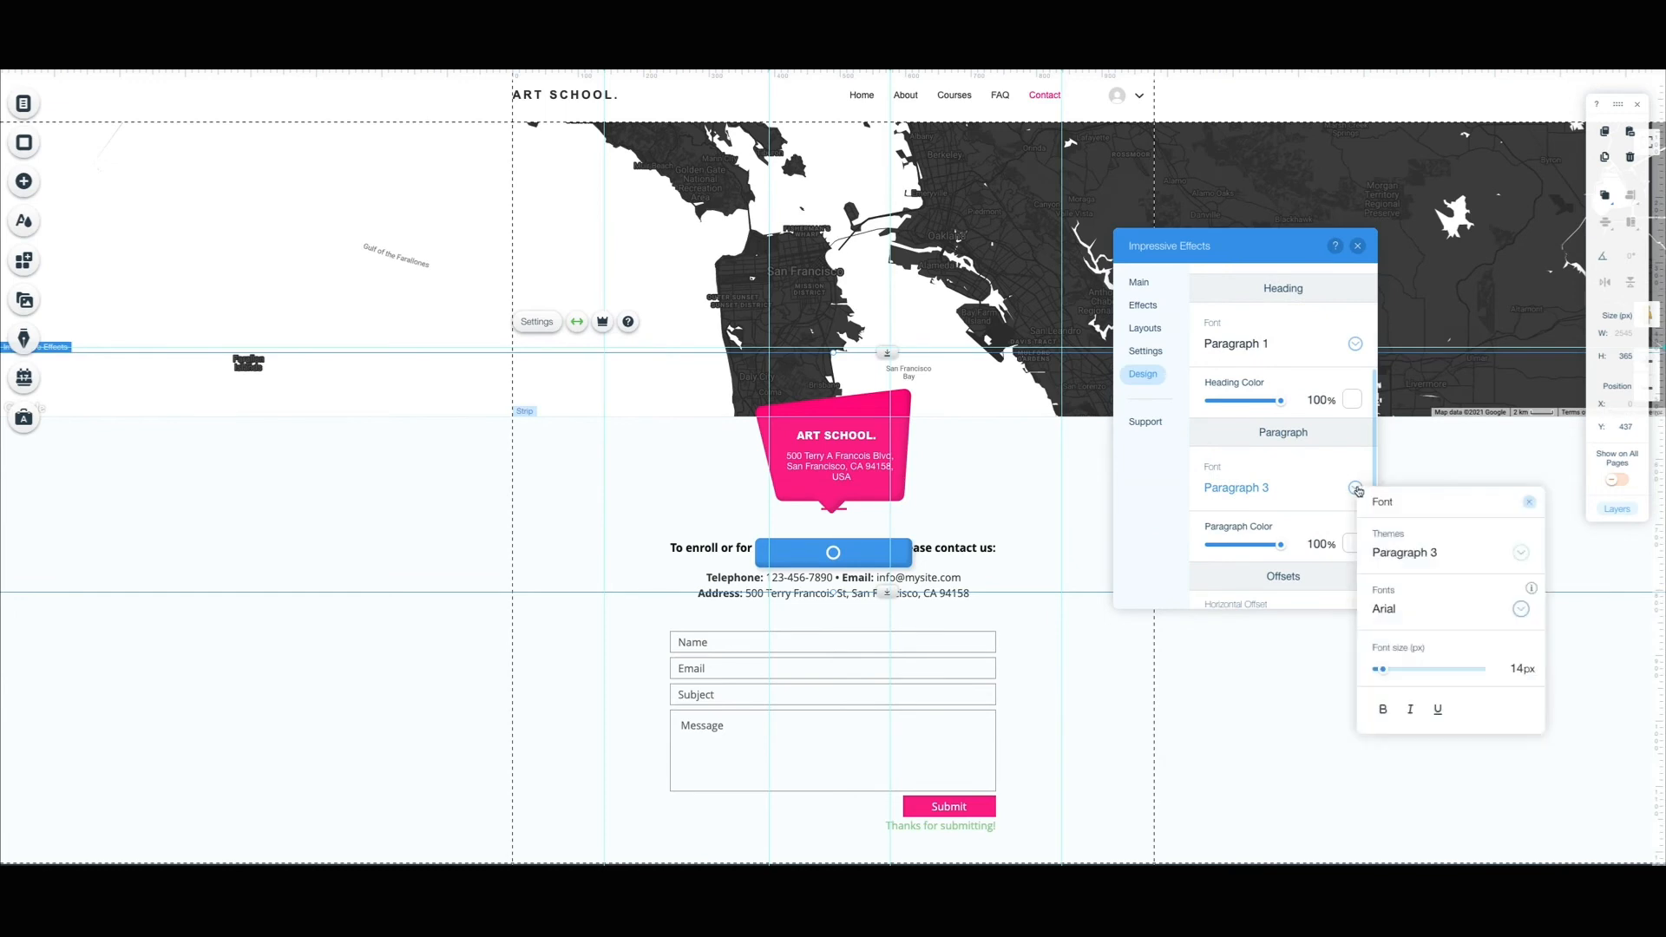
click(1384, 668)
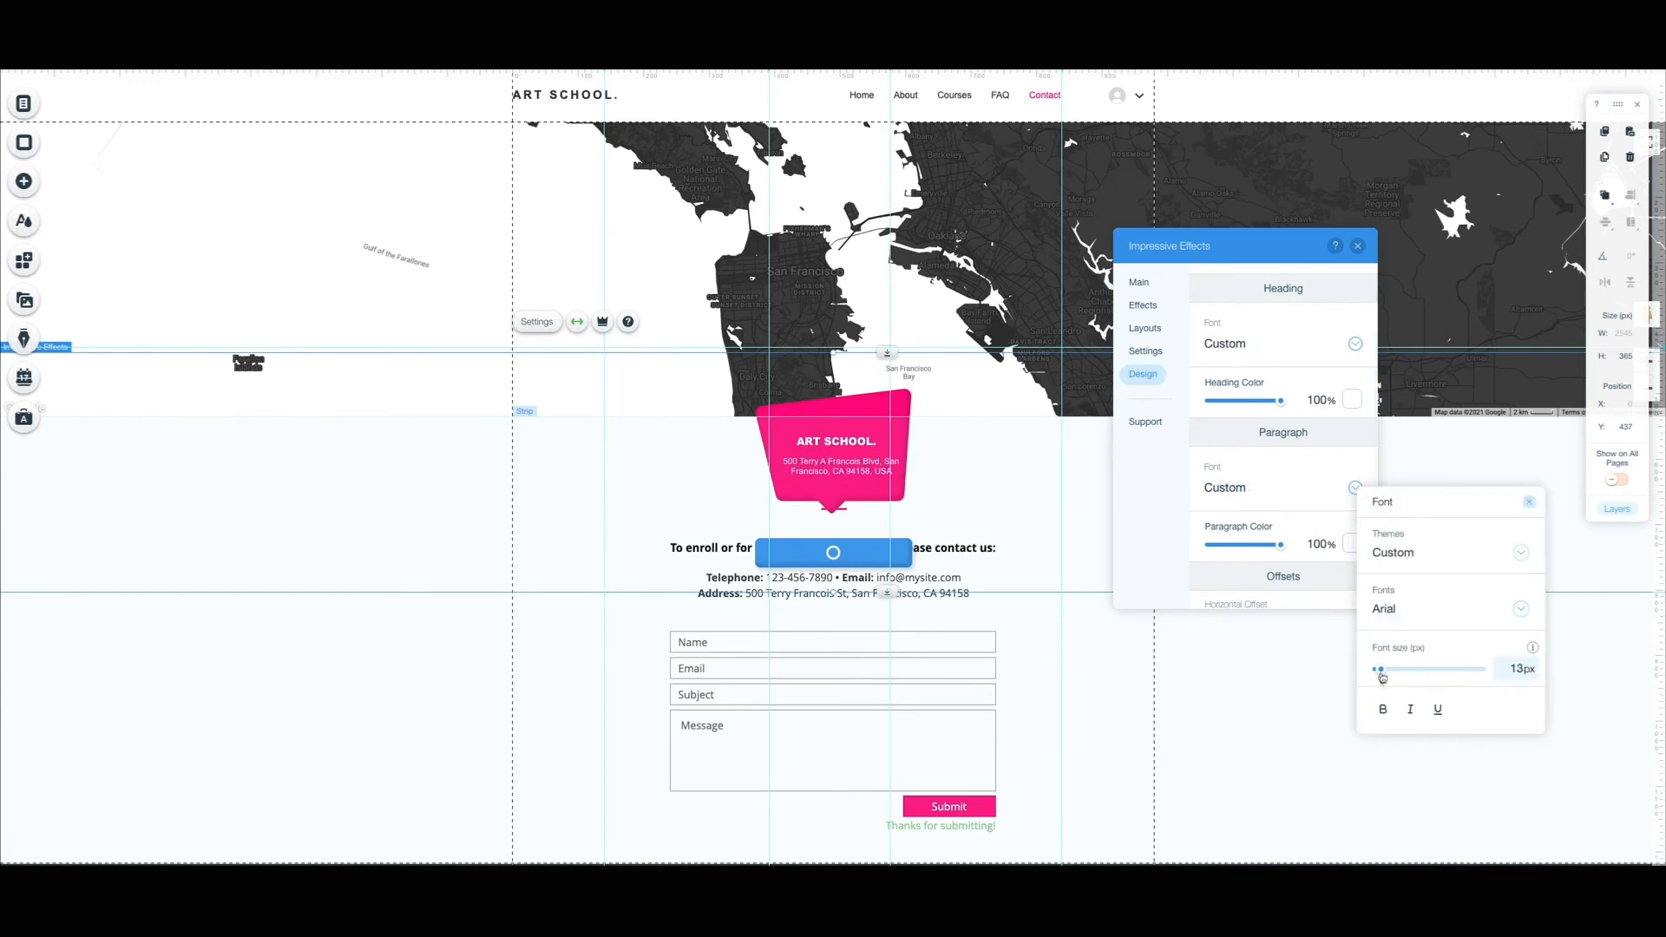
click(1383, 709)
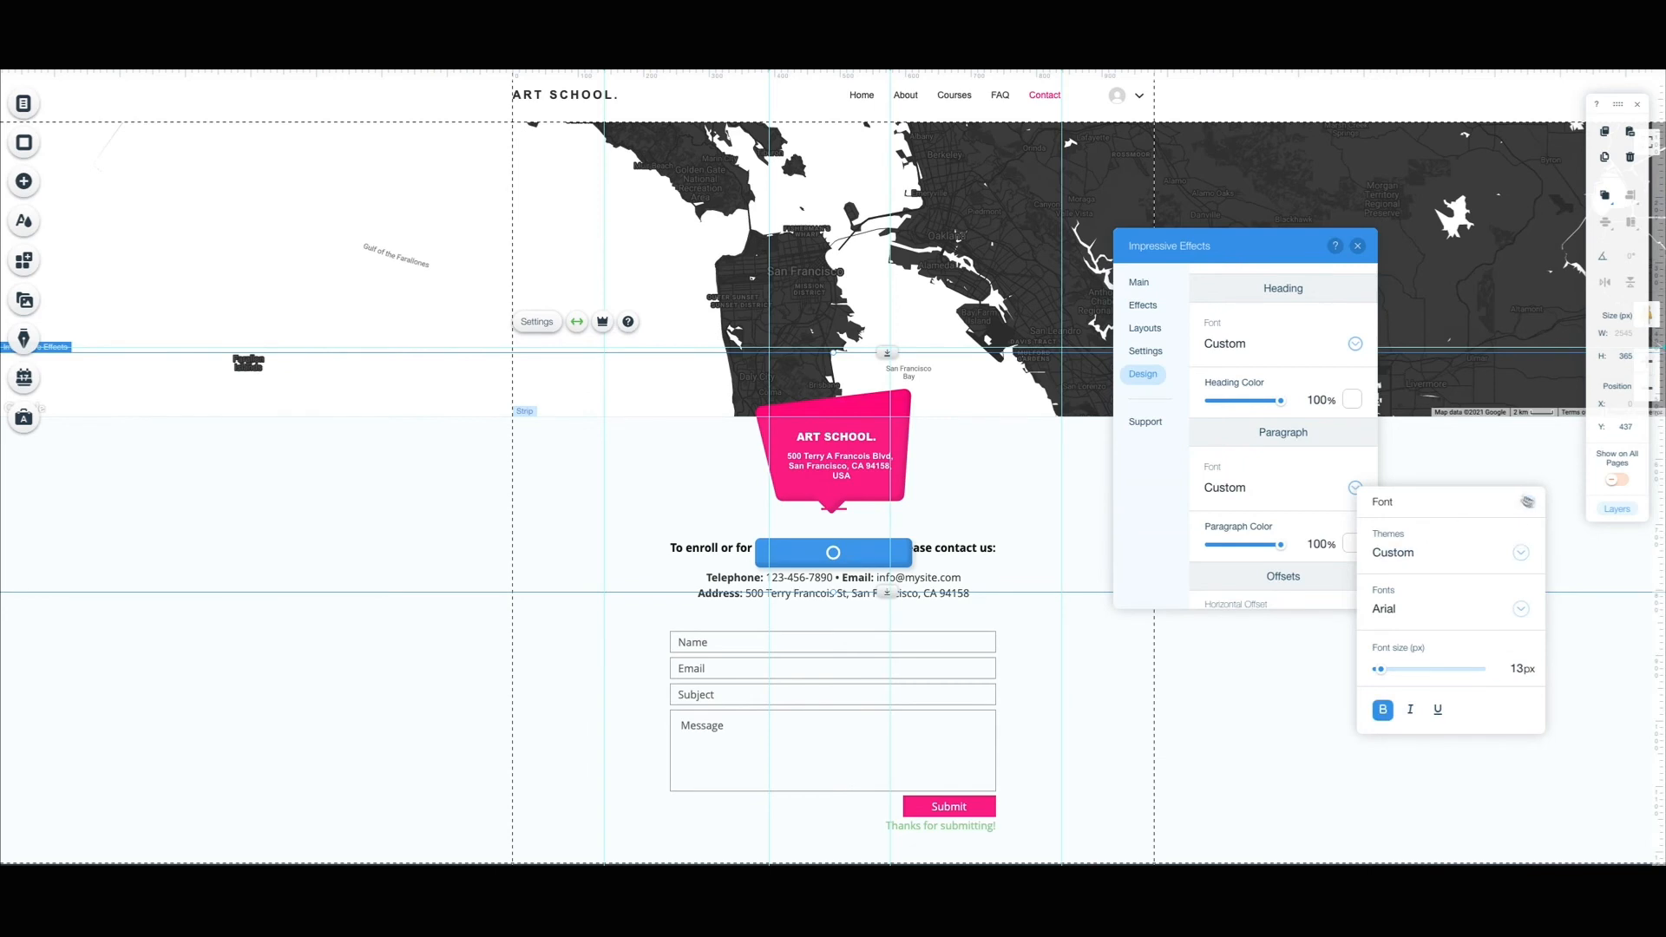
click(1527, 502)
- Set both the horizontal and vertical offsets of the tooltip text to -6 px
scroll(1349, 512, down, 2)
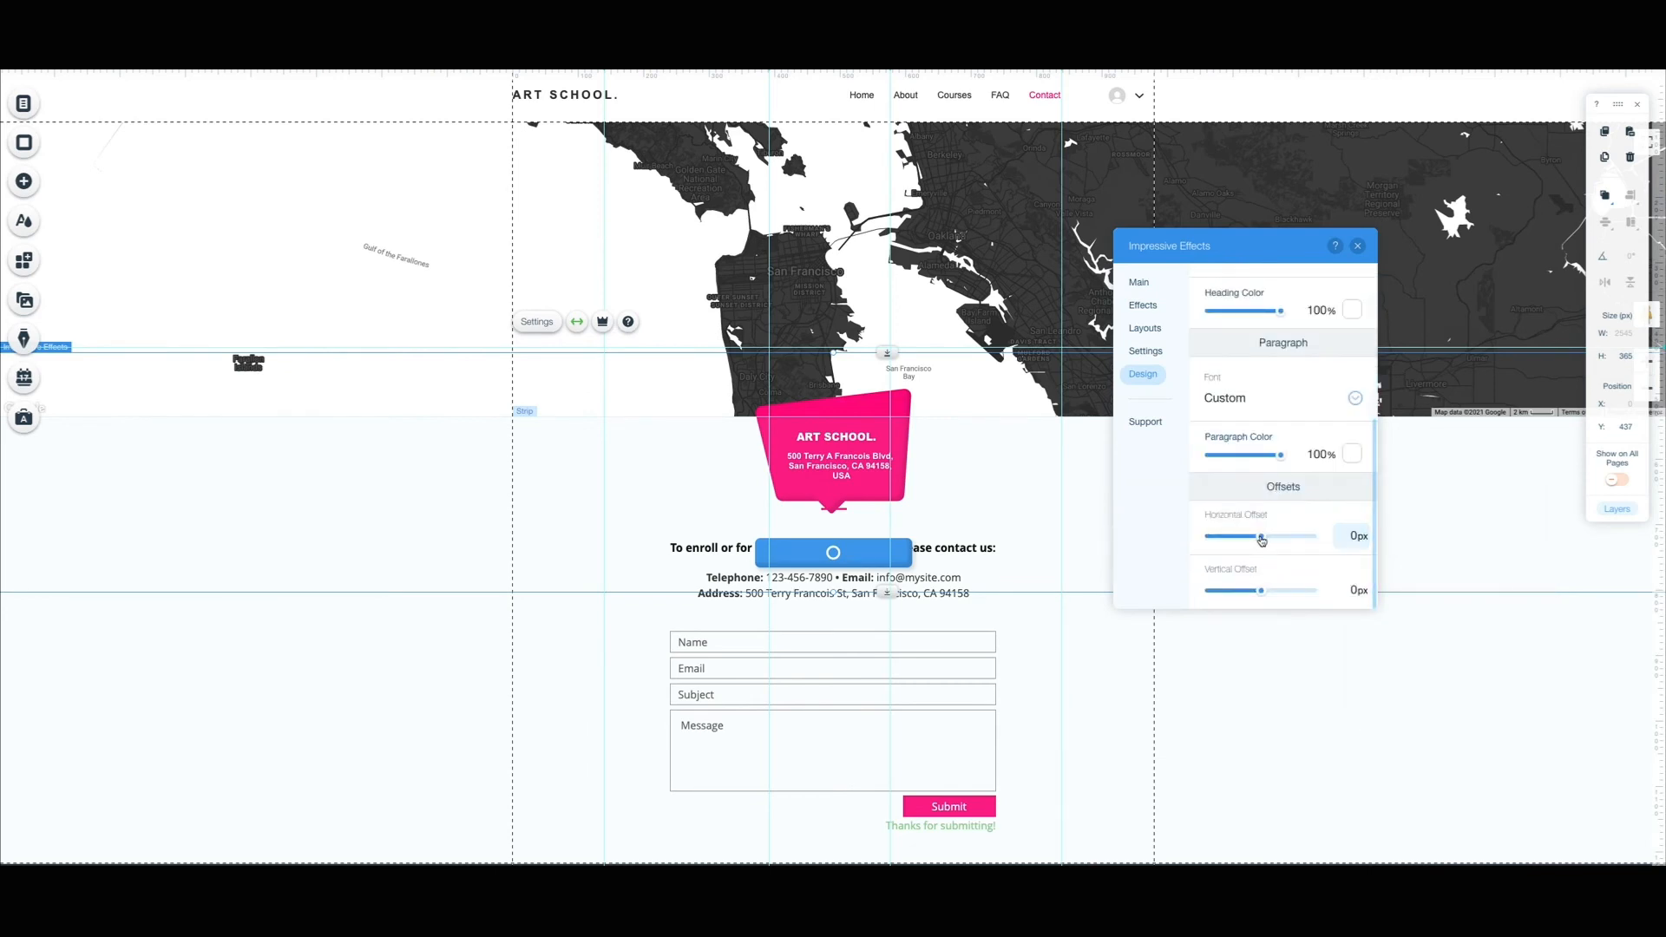
drag(1255, 538, 1251, 536)
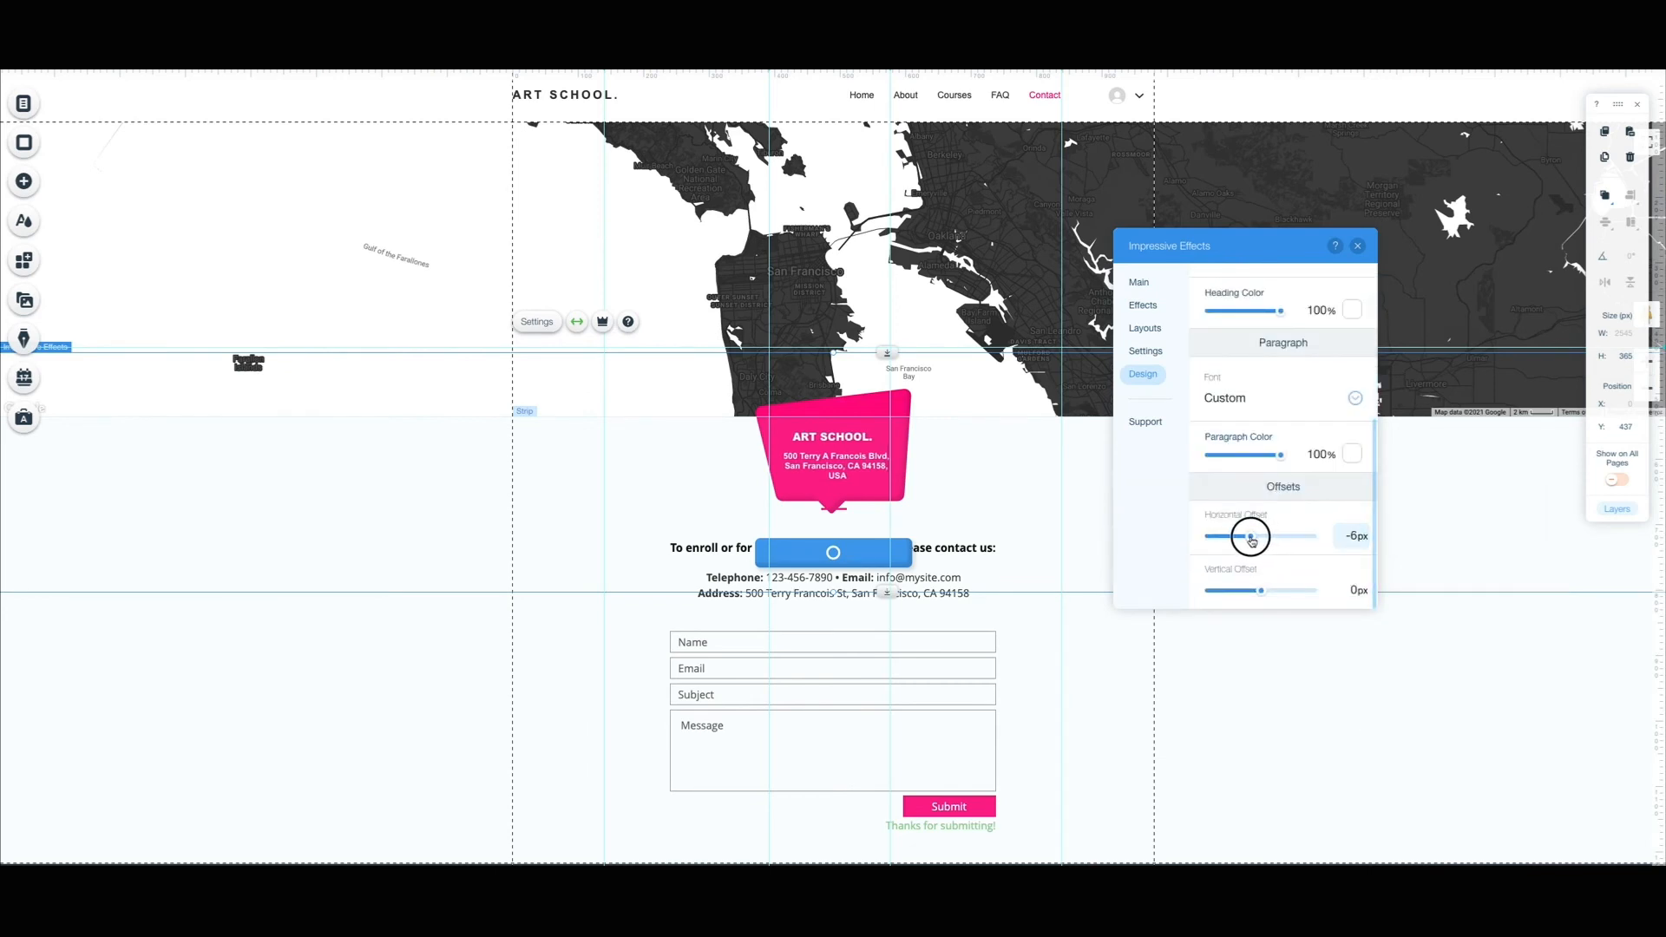
click(1258, 591)
drag(1260, 595, 1253, 598)
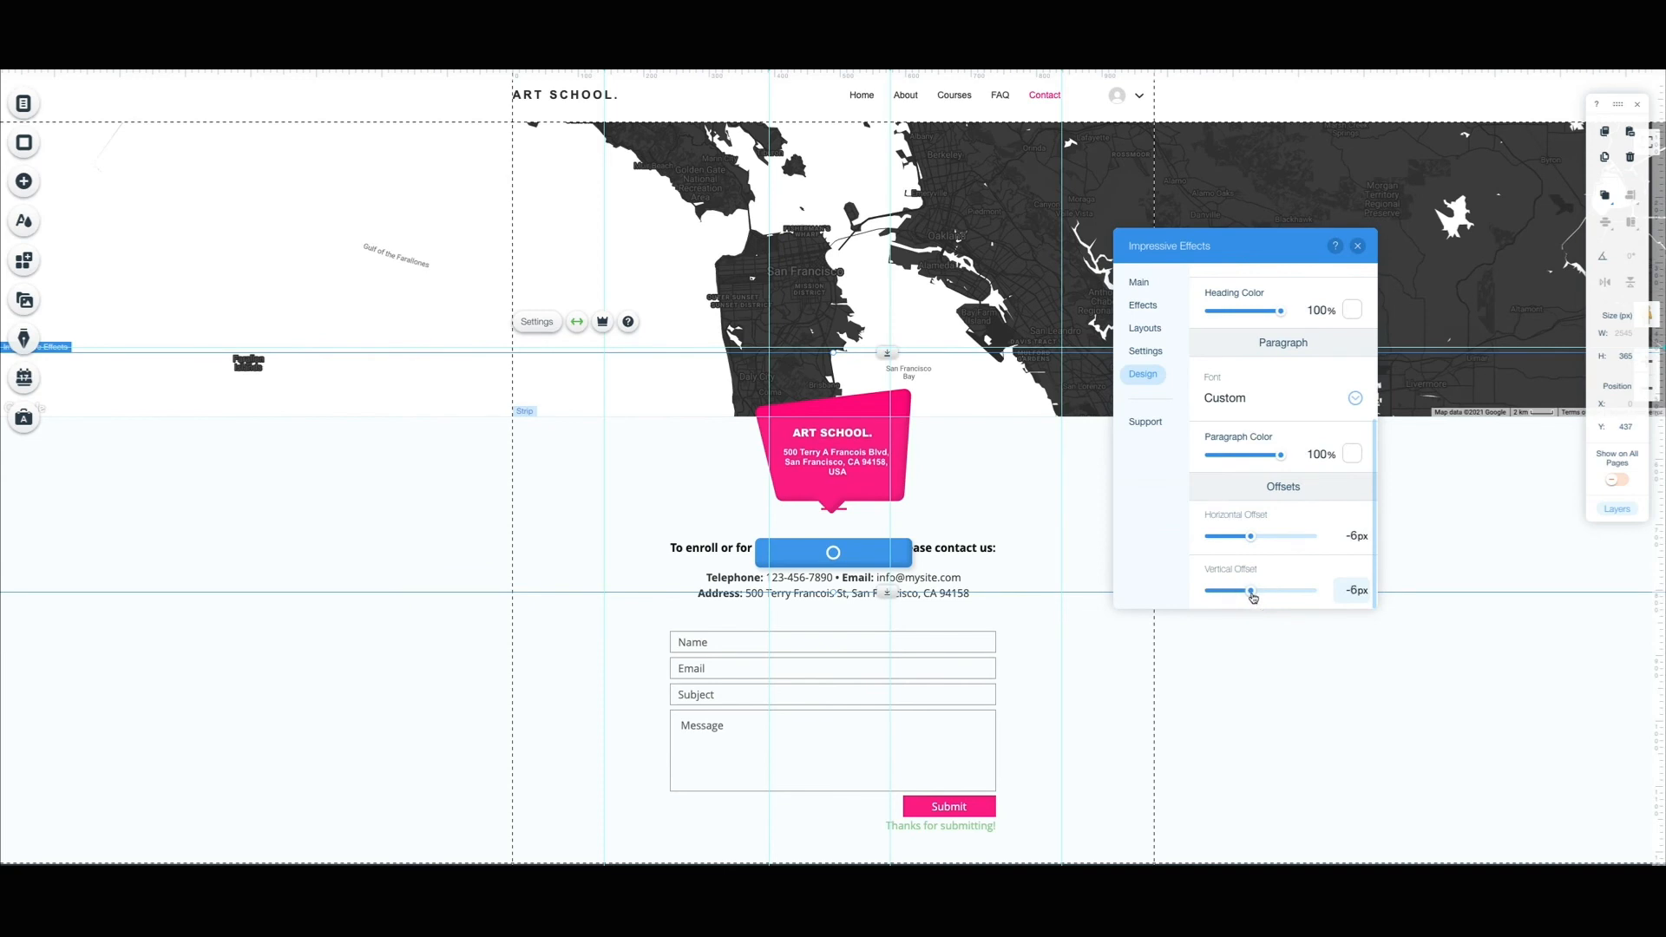
scroll(1231, 303, up, 3)
- Set the icon button's background and hover background opacity to 0%
click(1222, 287)
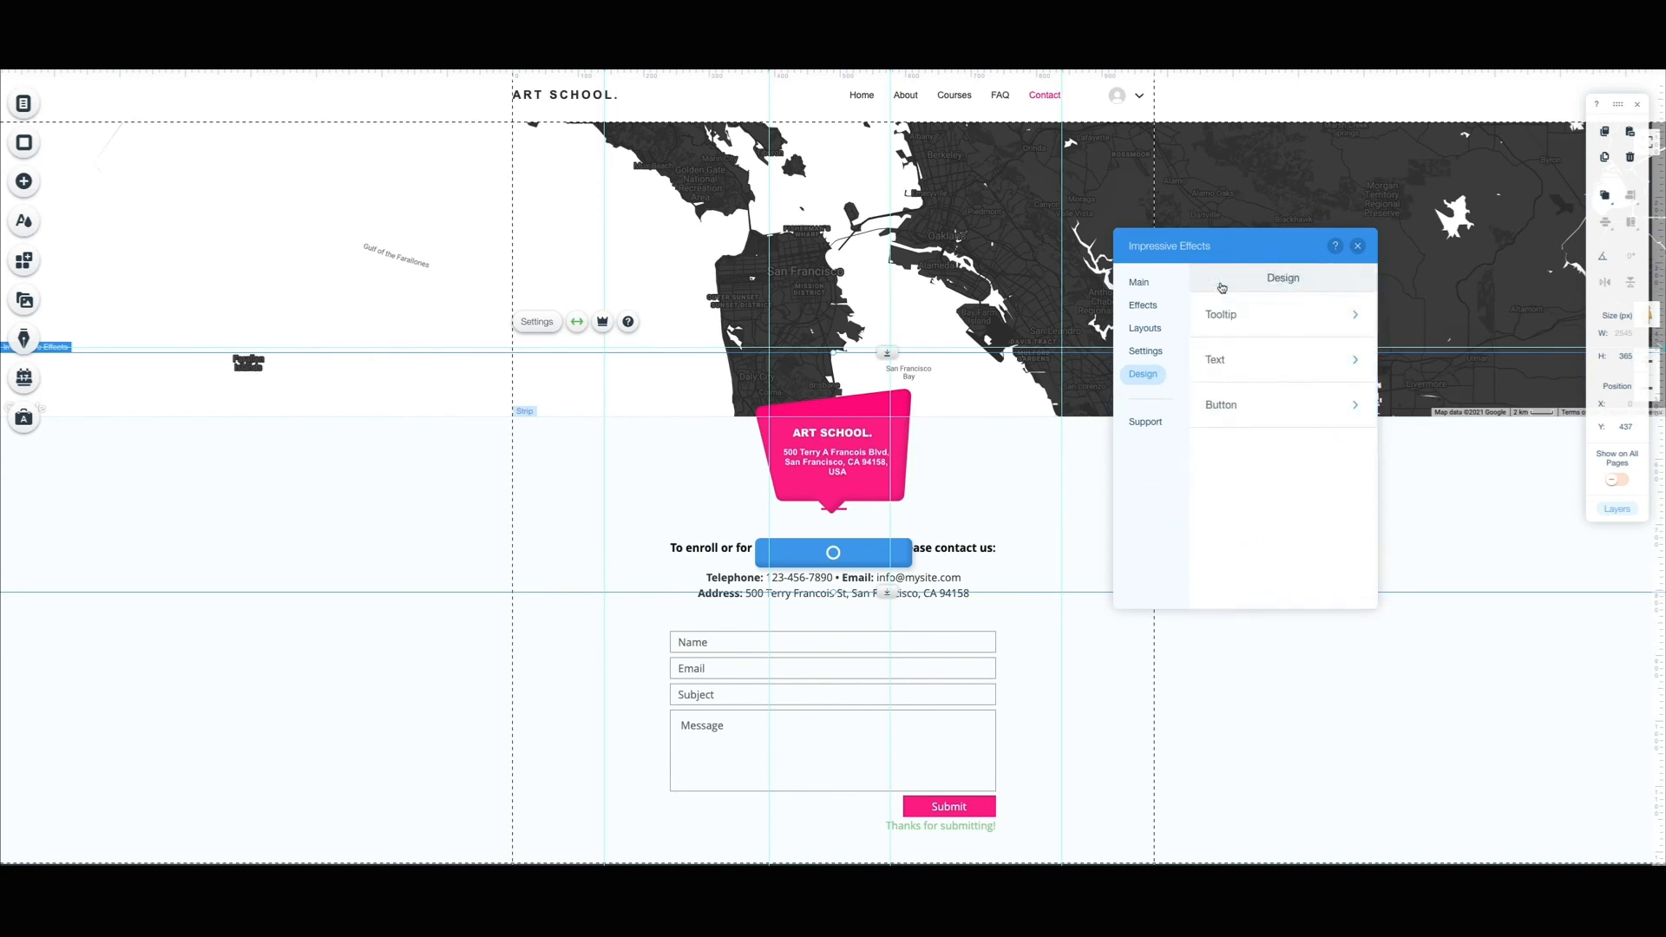
click(1222, 405)
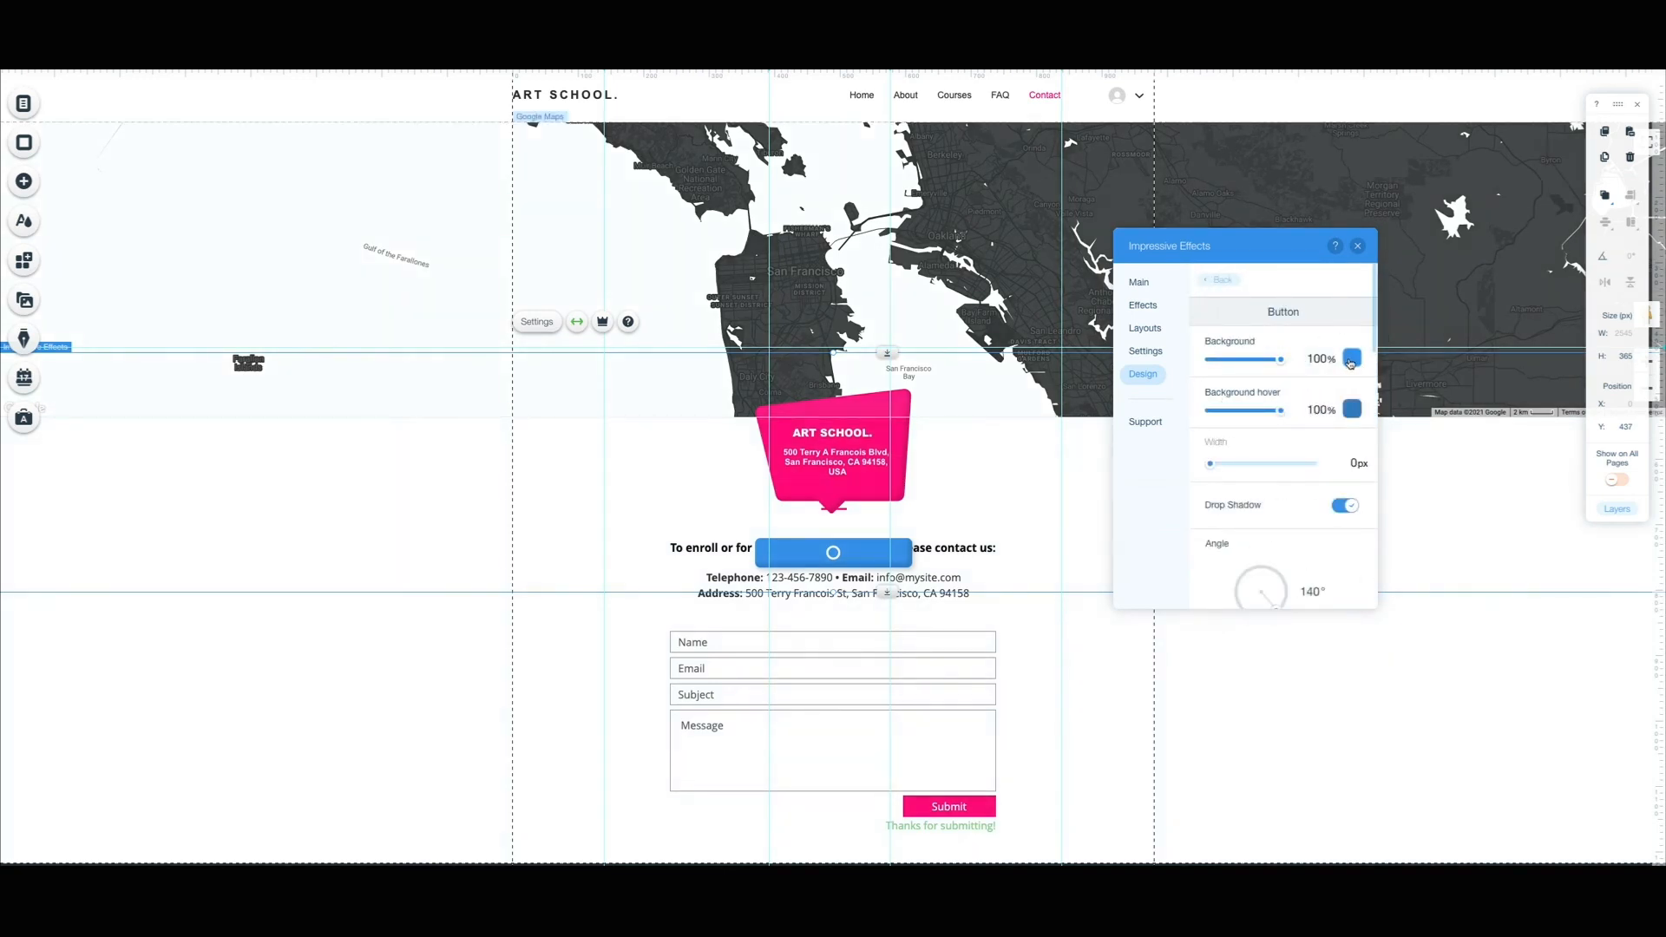
drag(1279, 361, 1209, 361)
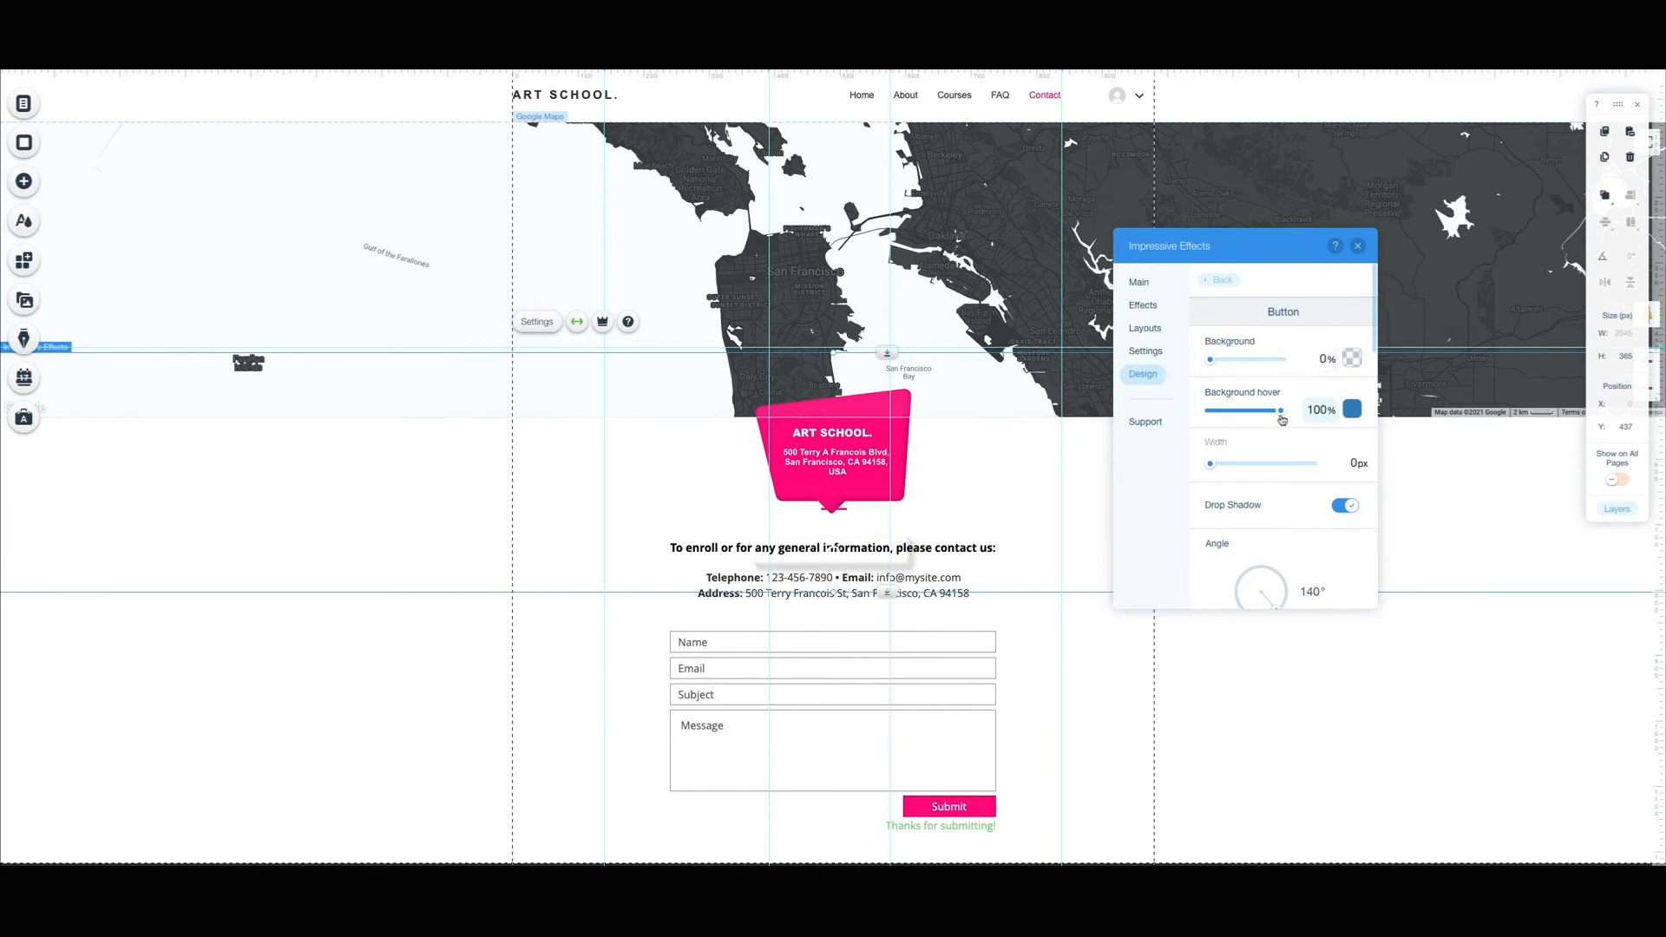
drag(1281, 411, 1208, 411)
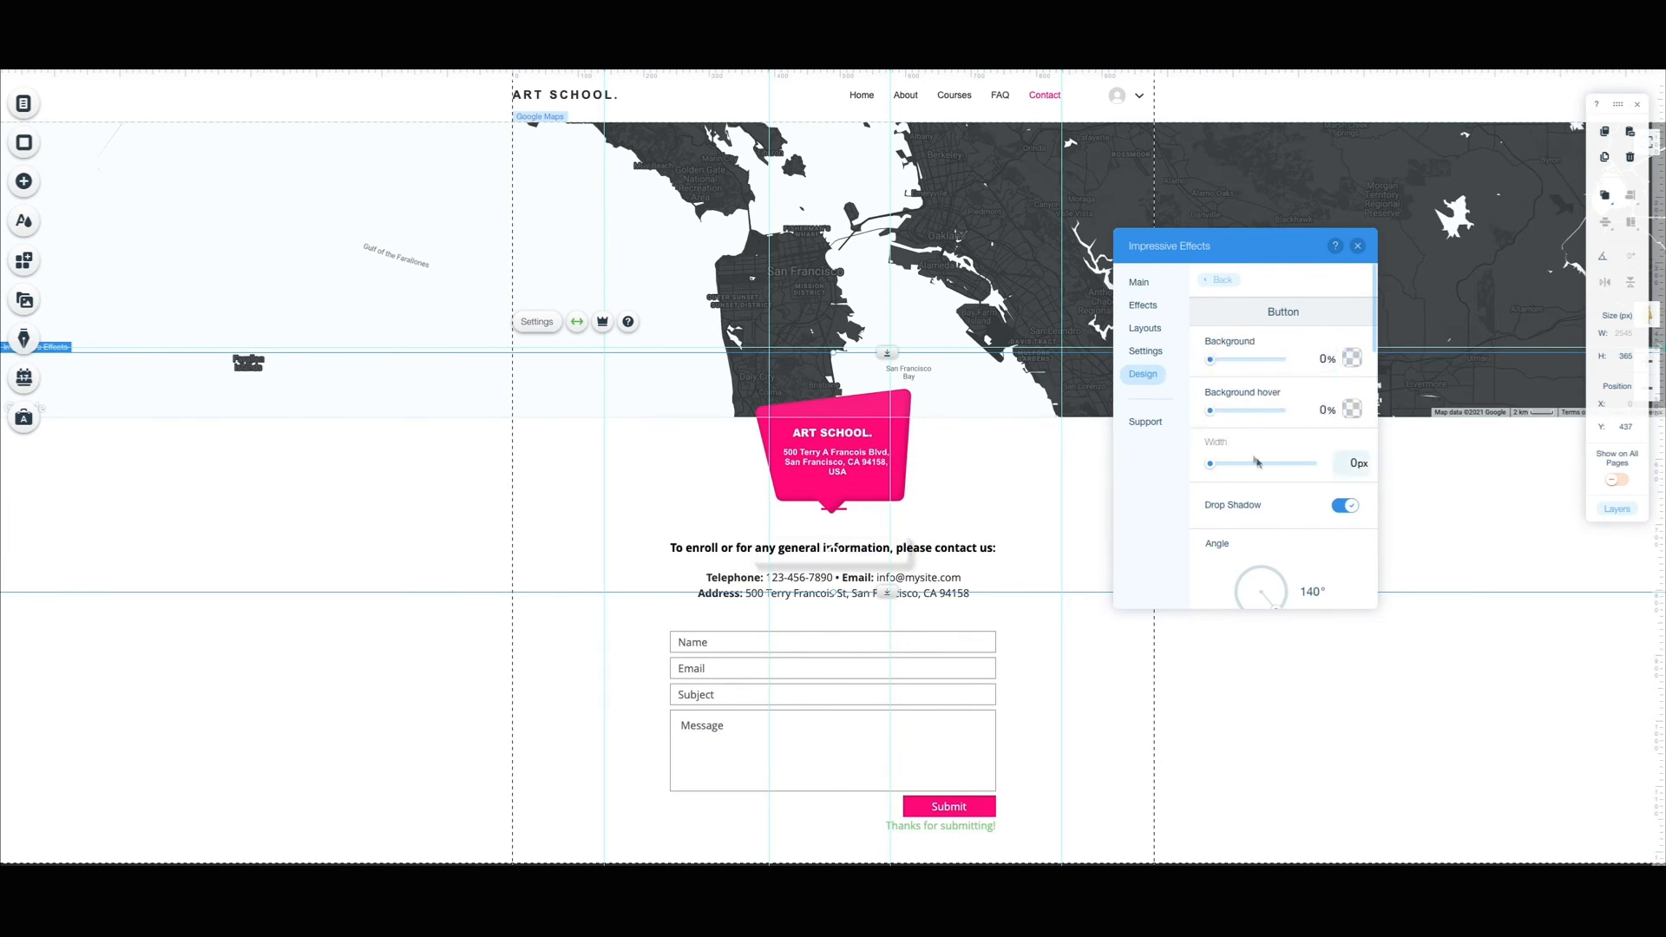
scroll(1325, 467, down, 5)
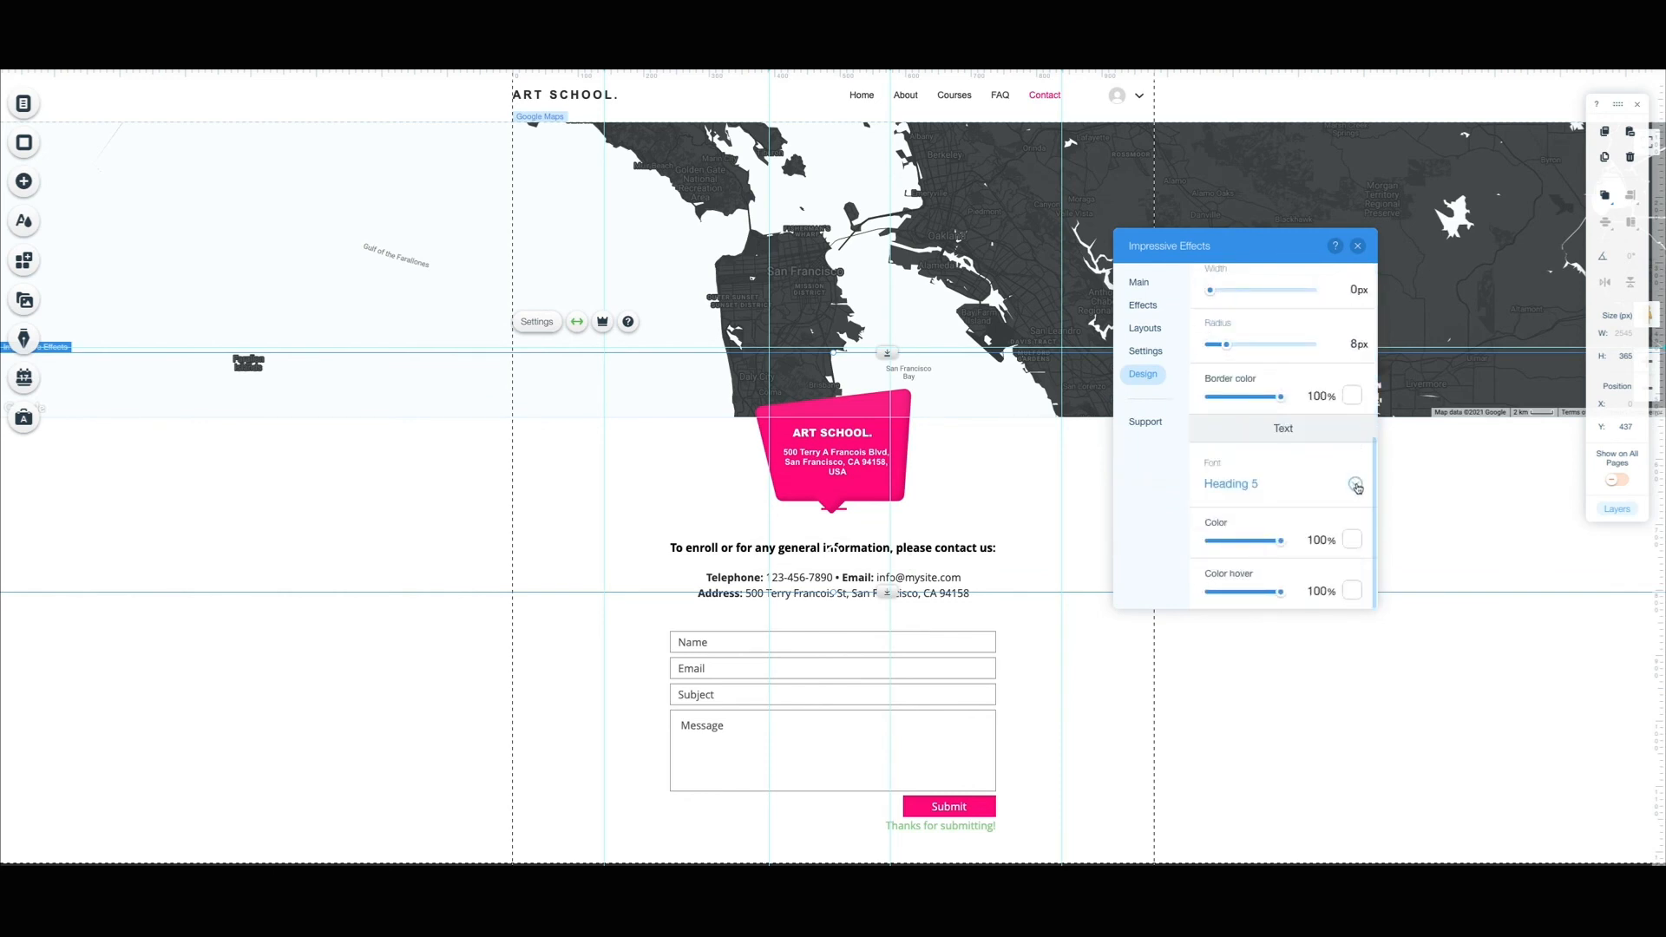
- Set the icon button's font size to 21 px and make its text color and hover color pink (#FE0480)
click(1356, 484)
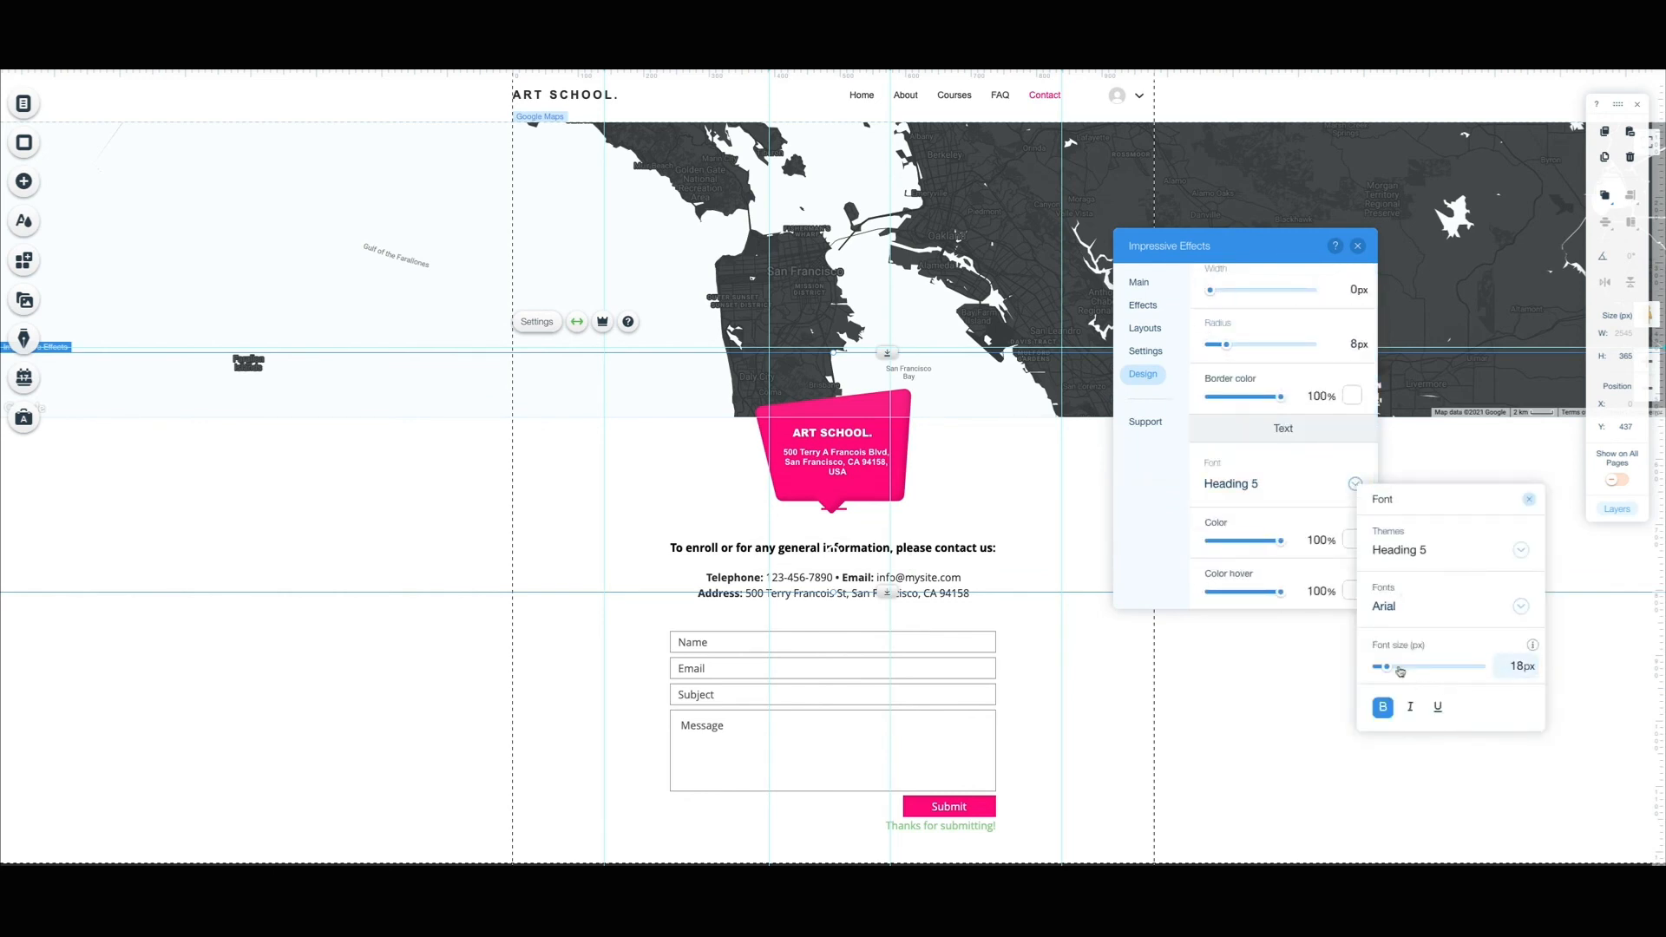
drag(1391, 667, 1395, 667)
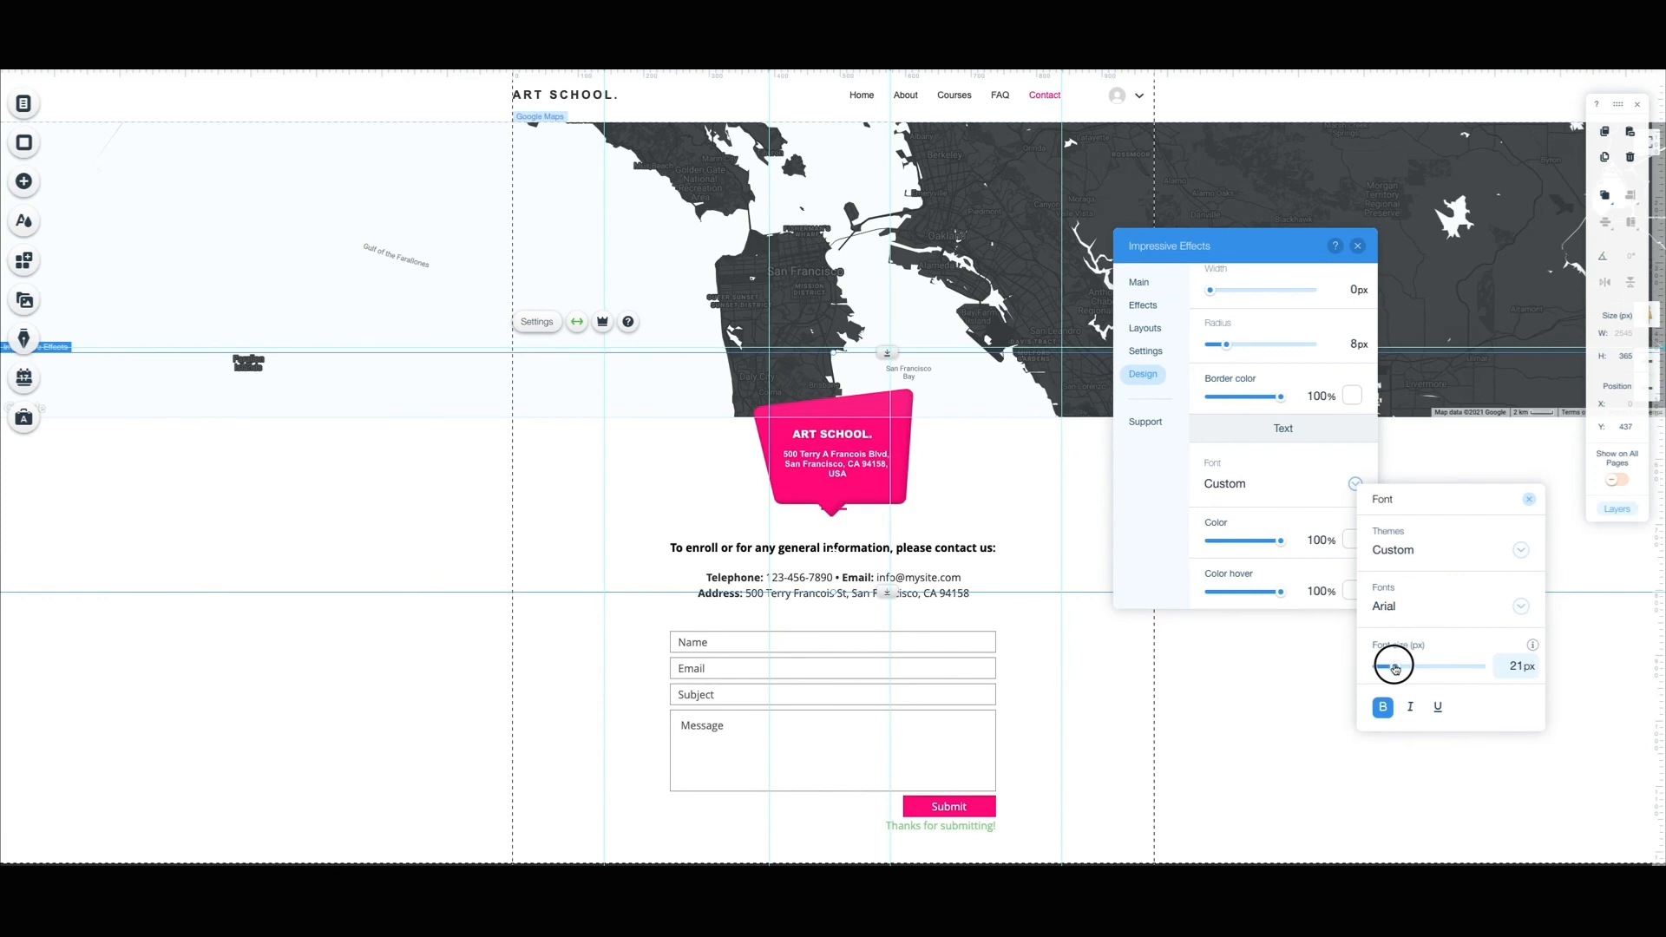
click(1529, 499)
click(1352, 540)
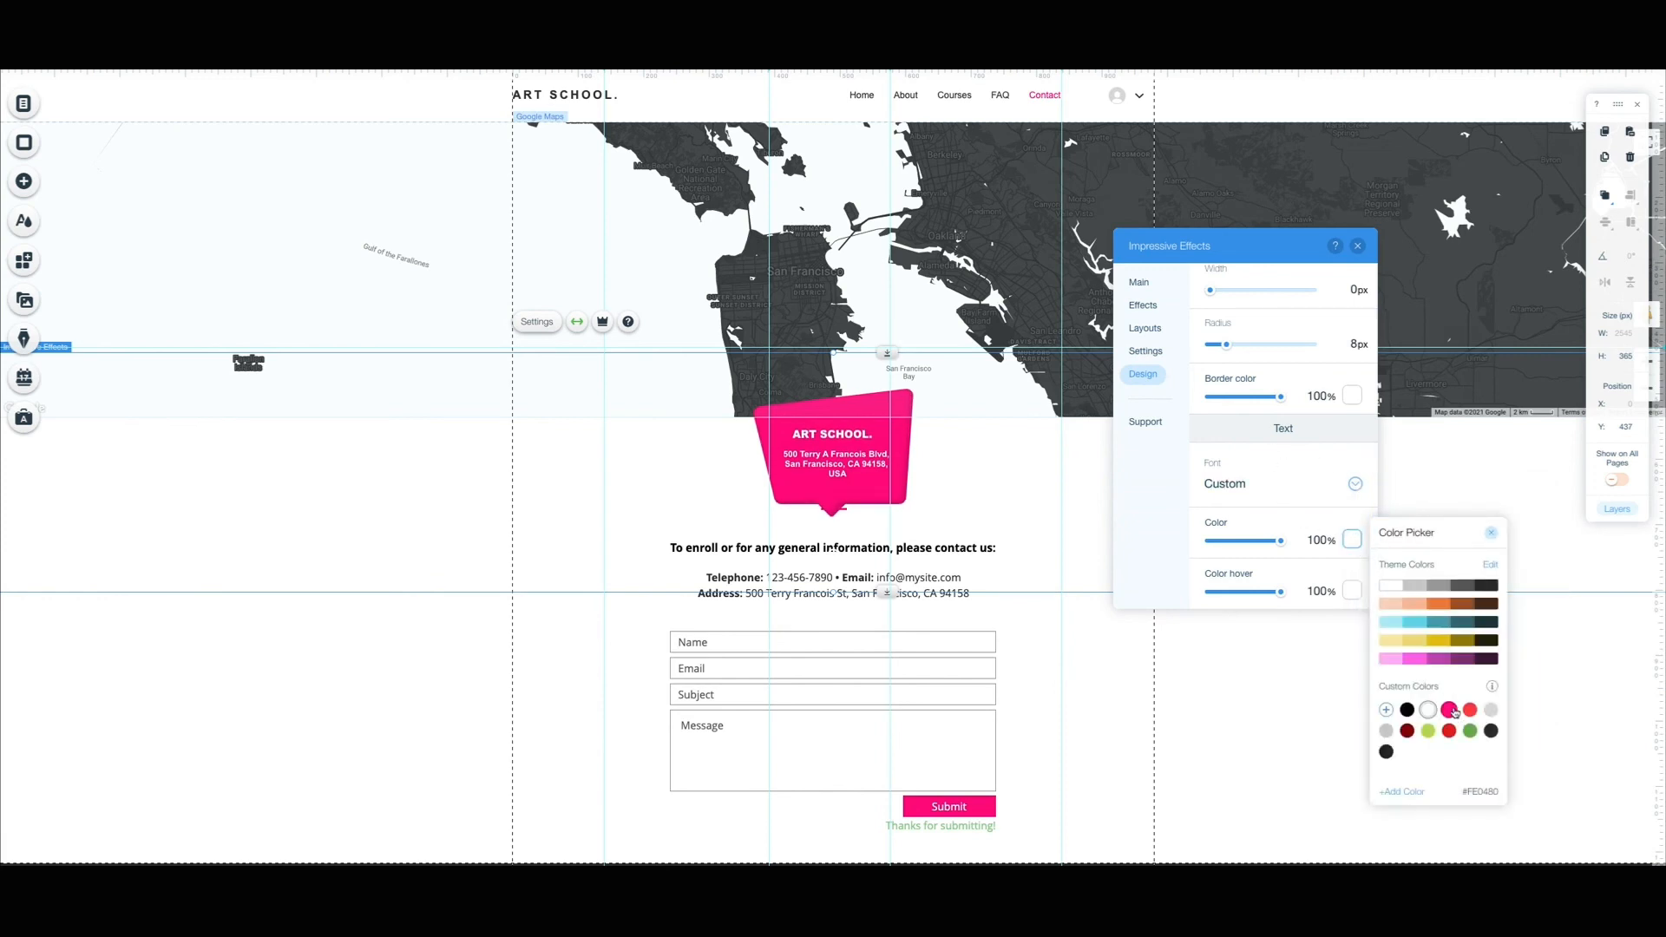
click(1352, 590)
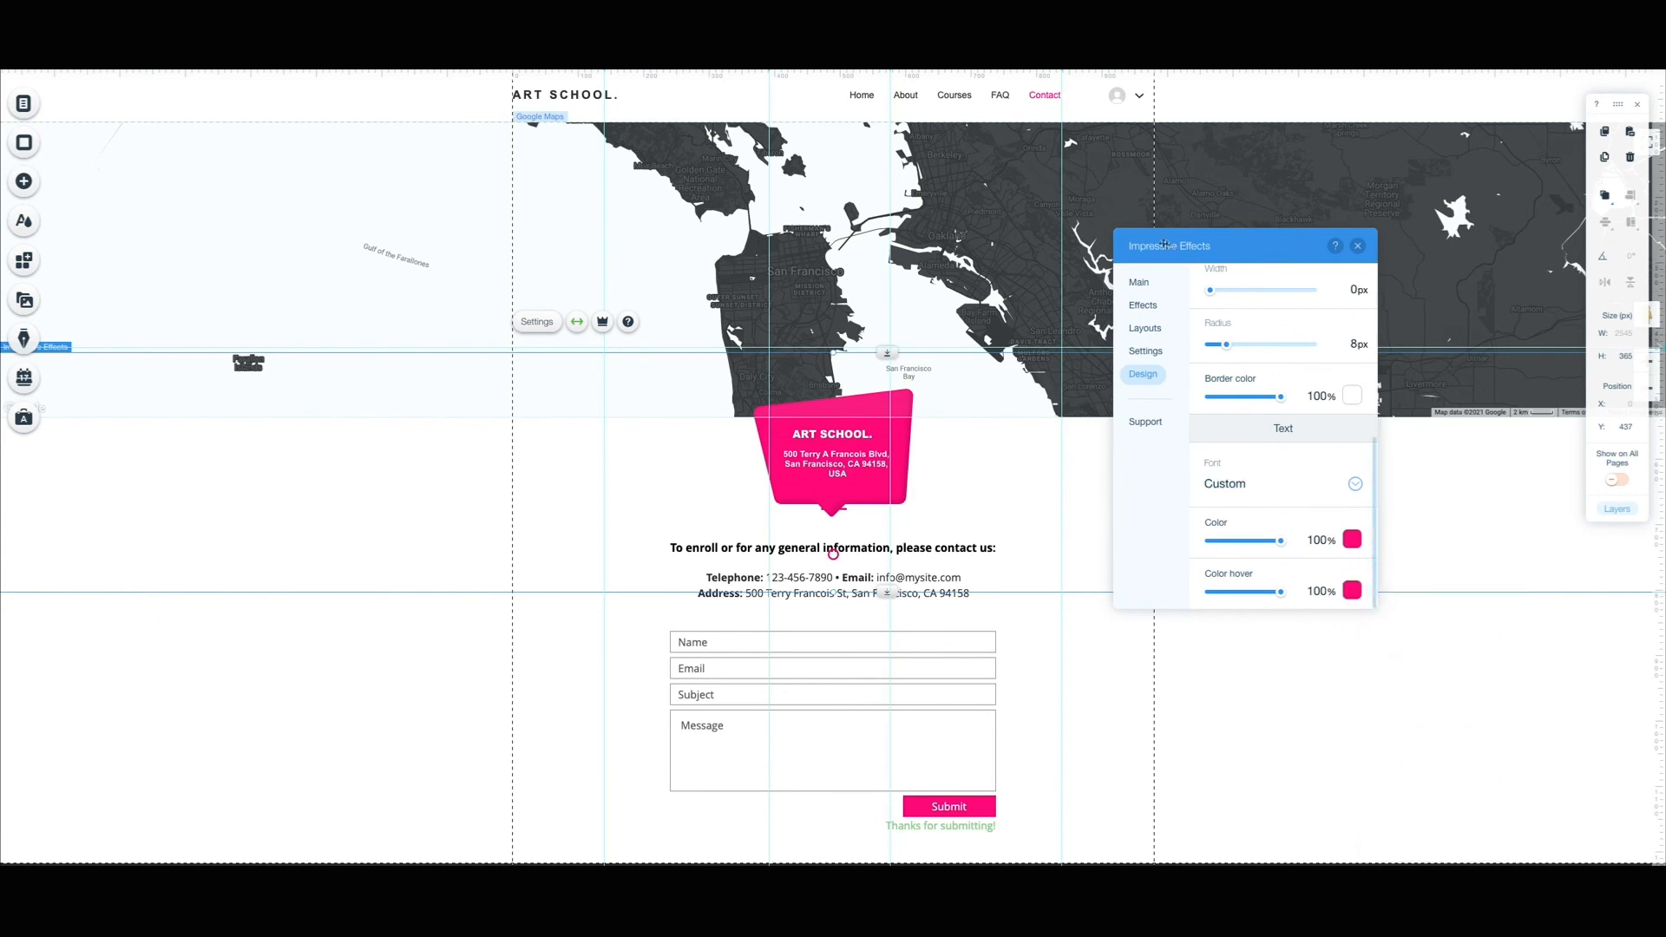
- Apply the 360 Rotate effect from the Tooltip Set to the address tooltip
click(1144, 306)
scroll(1276, 451, down, 2)
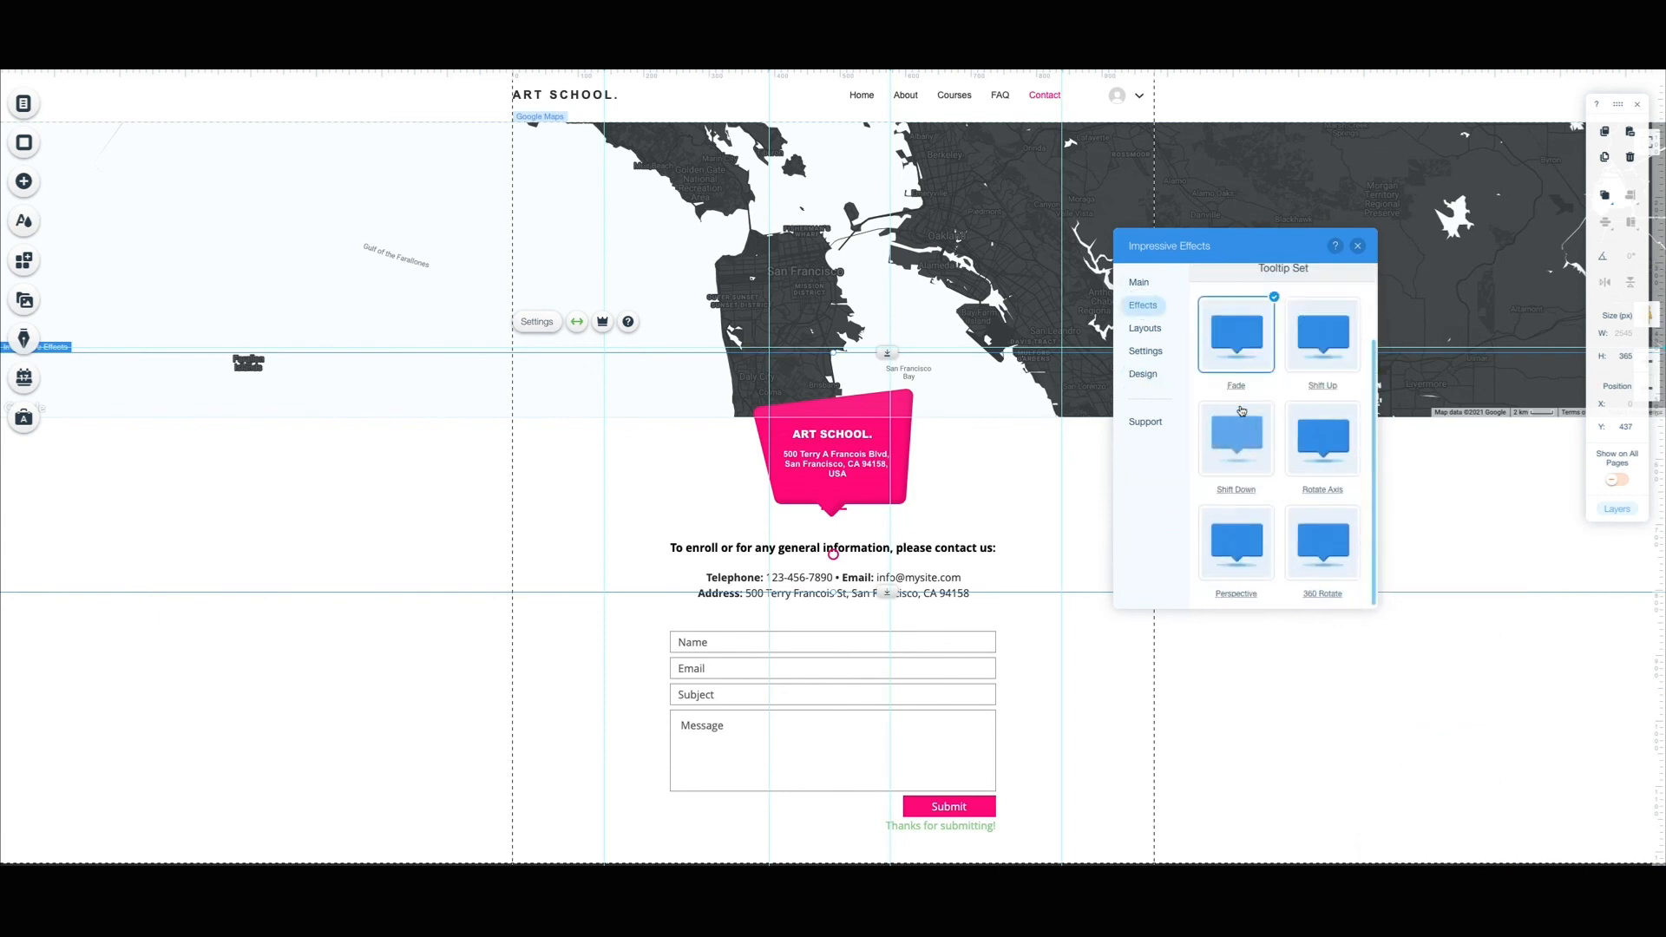
click(1326, 547)
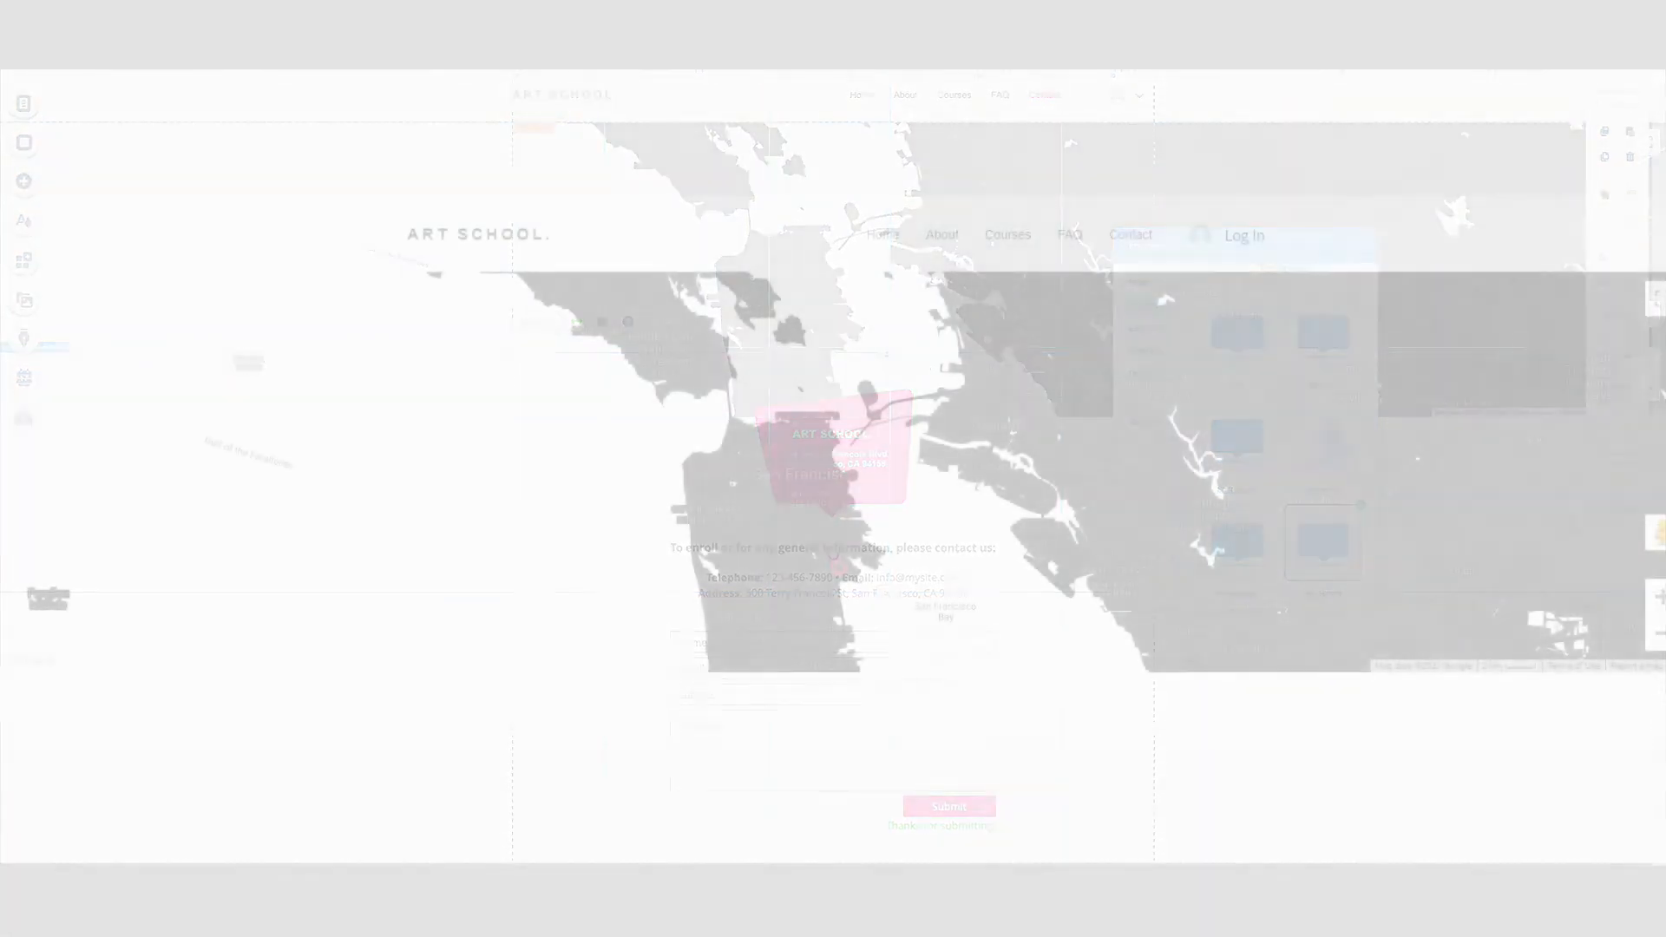